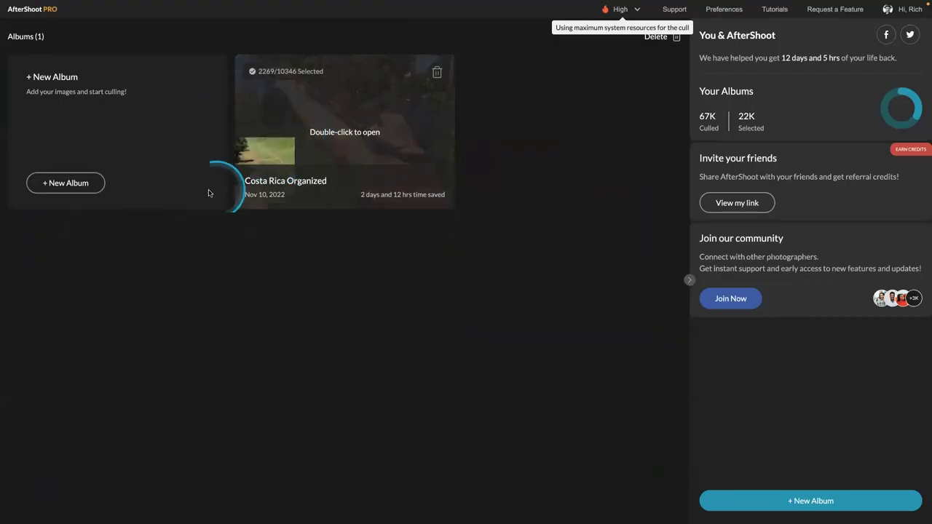
pyautogui.click(77, 184)
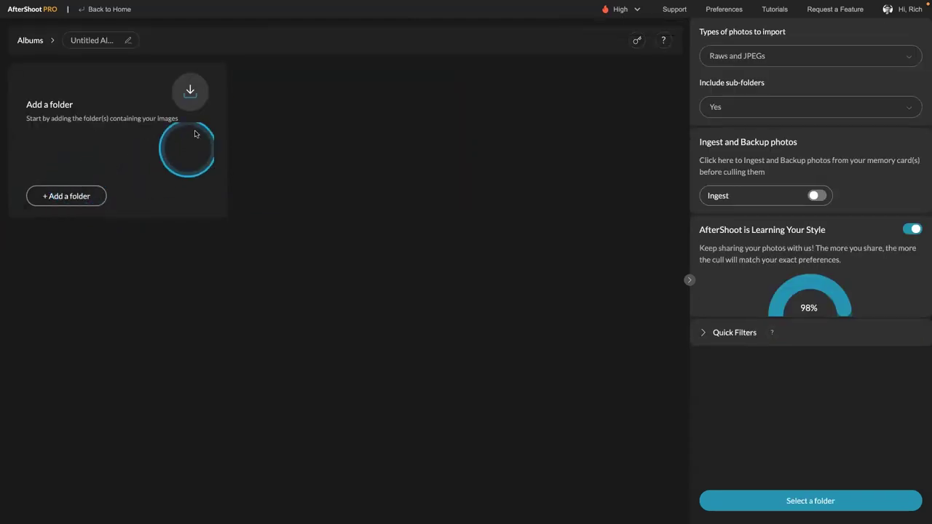
pyautogui.click(192, 96)
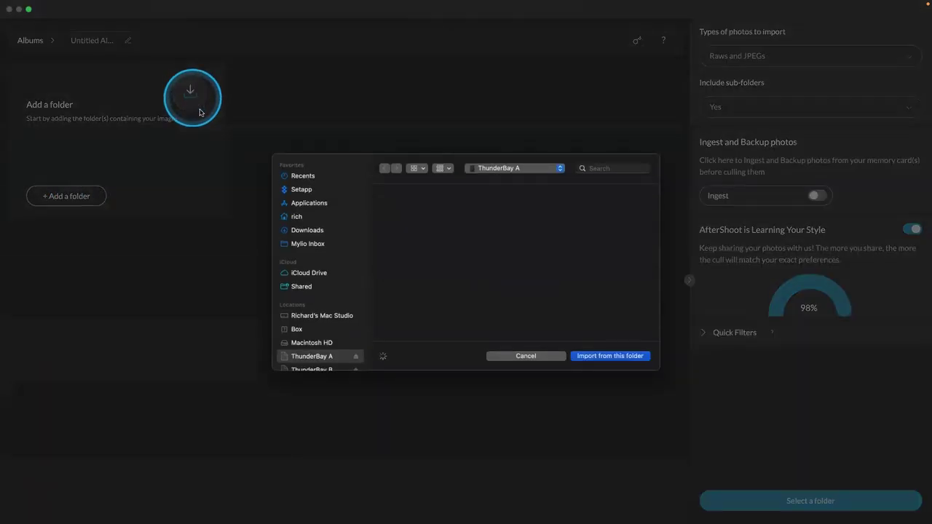
pyautogui.scroll(-4, 310, 236)
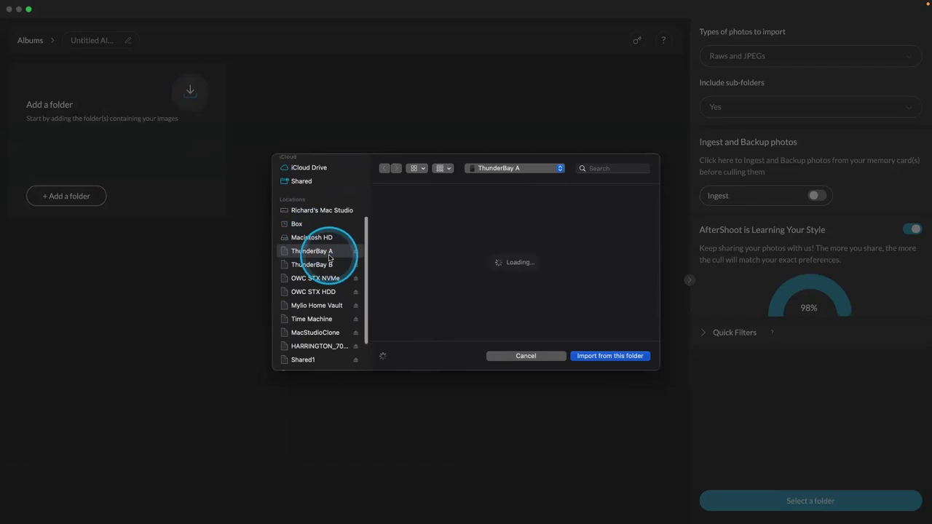
pyautogui.click(330, 278)
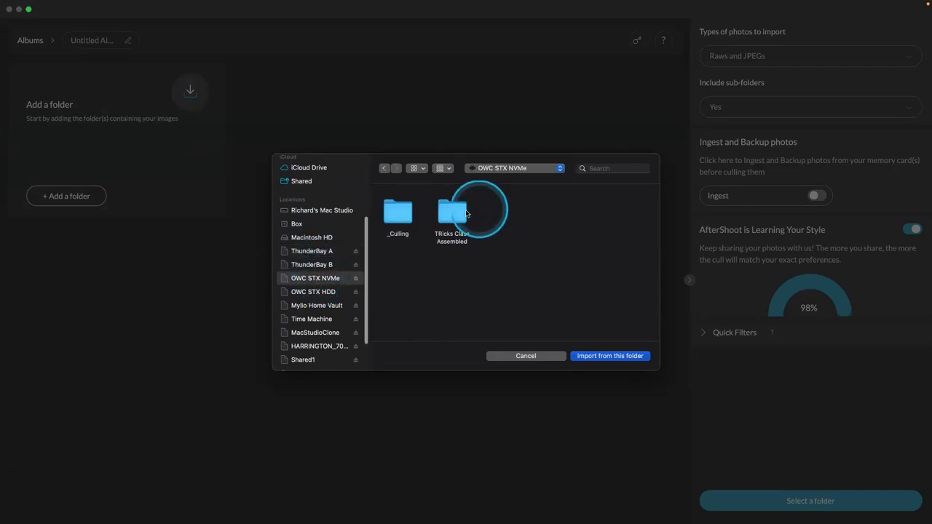
pyautogui.doubleClick(400, 215)
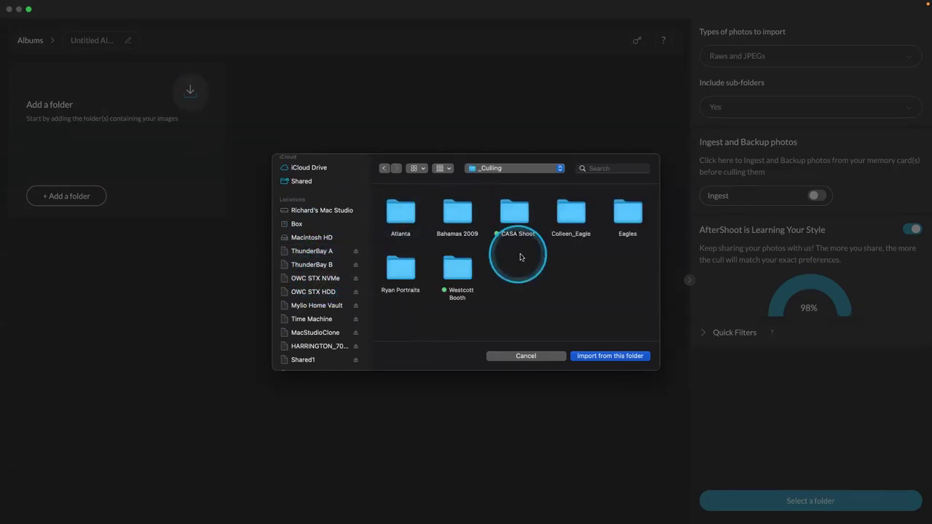
pyautogui.click(563, 218)
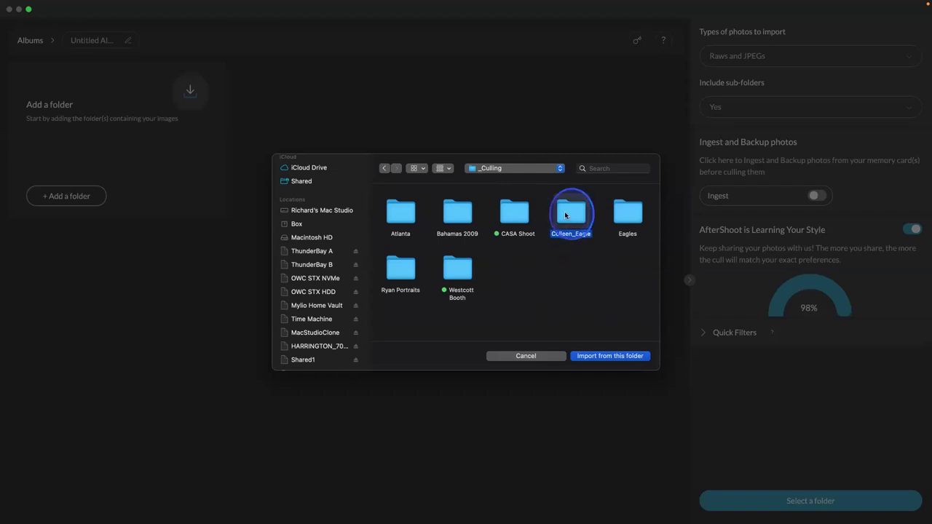
pyautogui.click(634, 356)
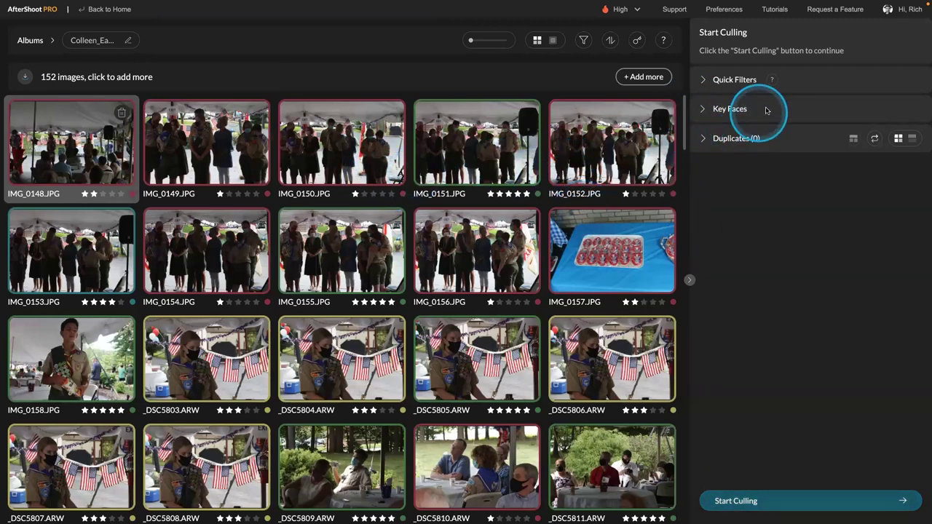
# Start culling with shoot type Others, Moderate blur threshold and Similarish duplicate grouping
pyautogui.click(703, 81)
pyautogui.click(704, 81)
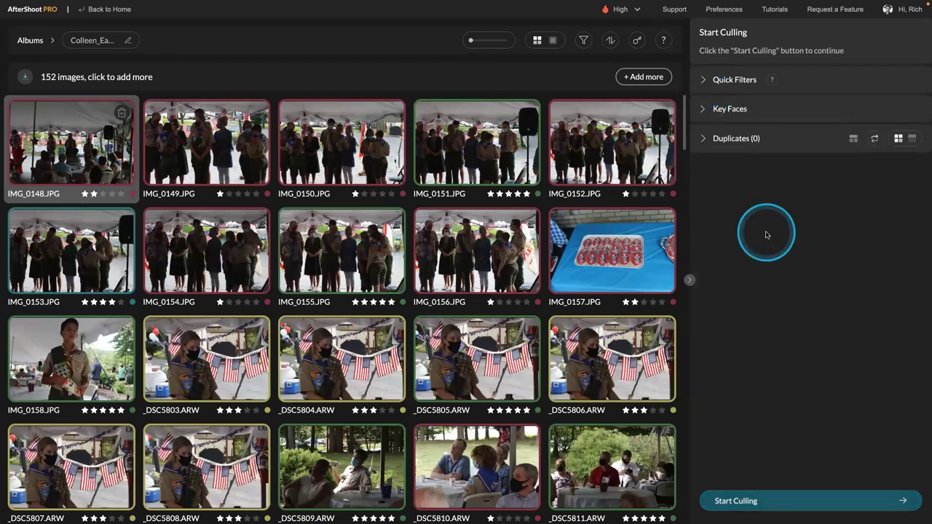
pyautogui.click(758, 502)
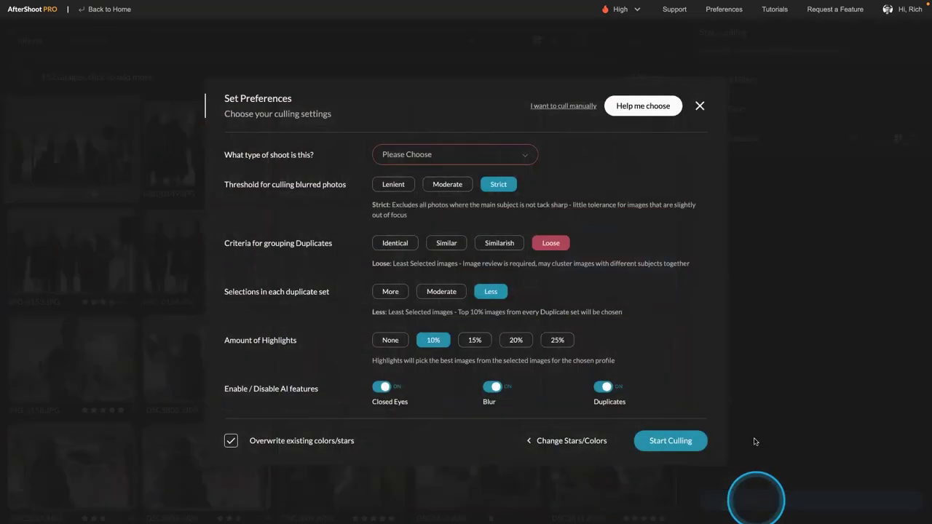
pyautogui.click(461, 156)
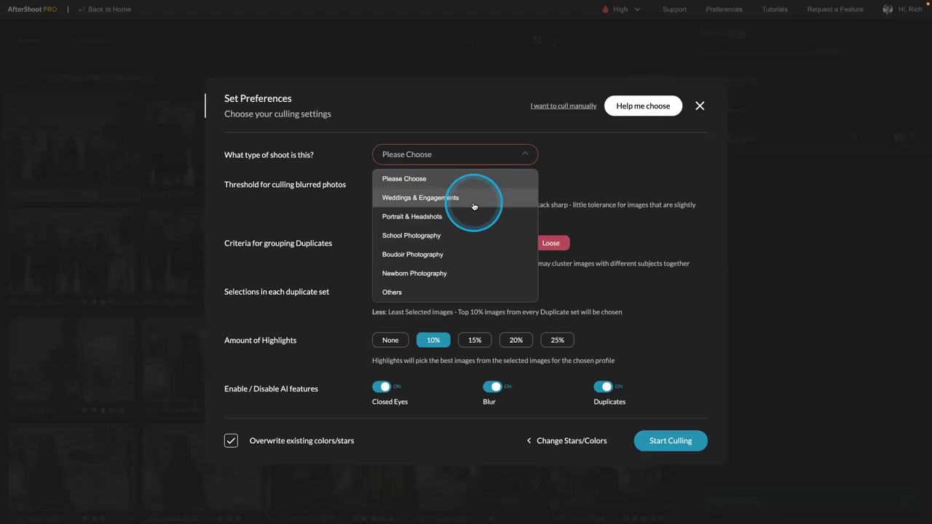
pyautogui.click(421, 293)
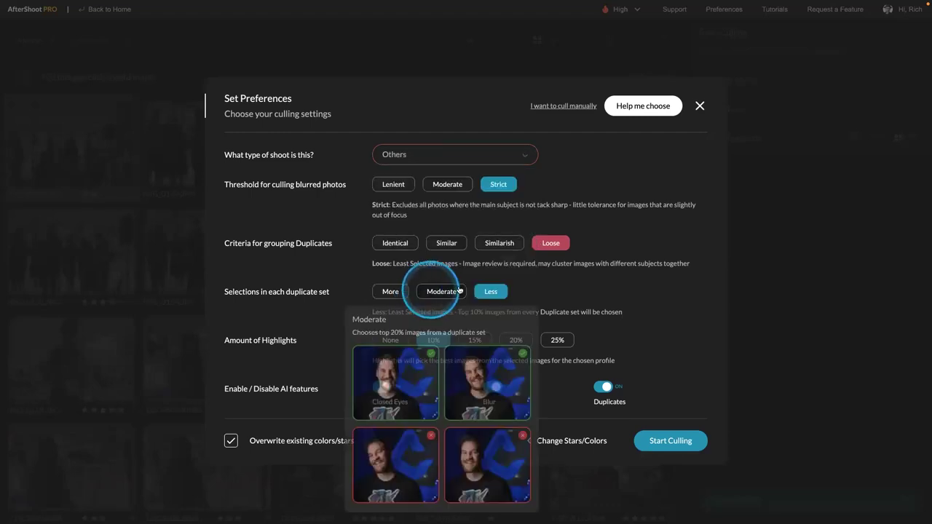
pyautogui.click(447, 184)
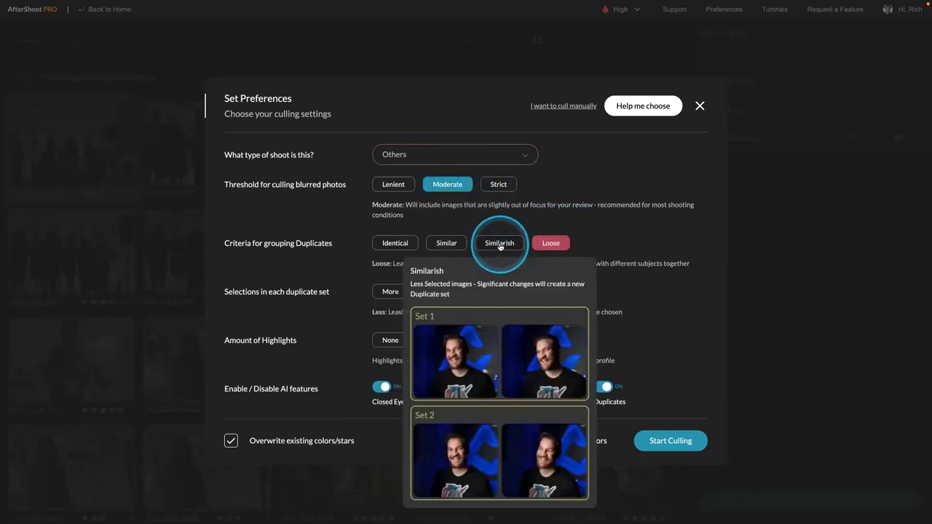
pyautogui.click(500, 247)
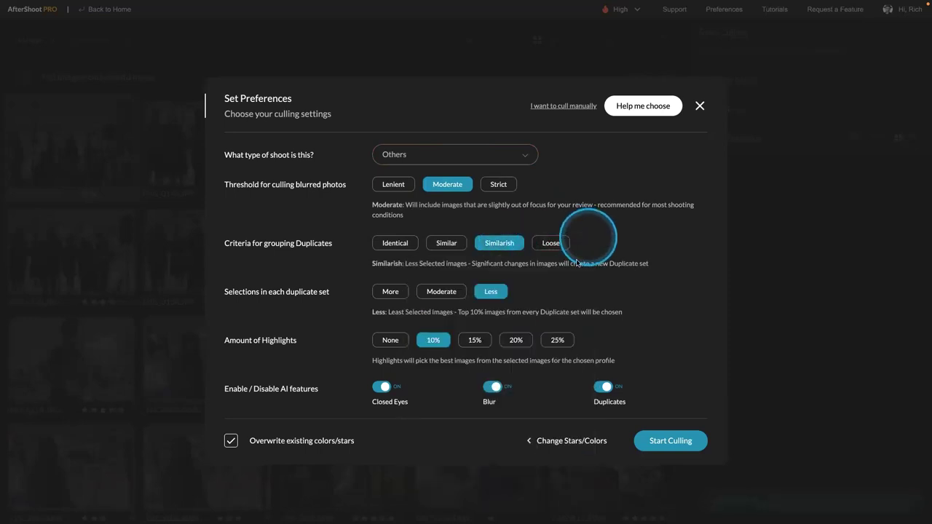
pyautogui.moveTo(491, 292)
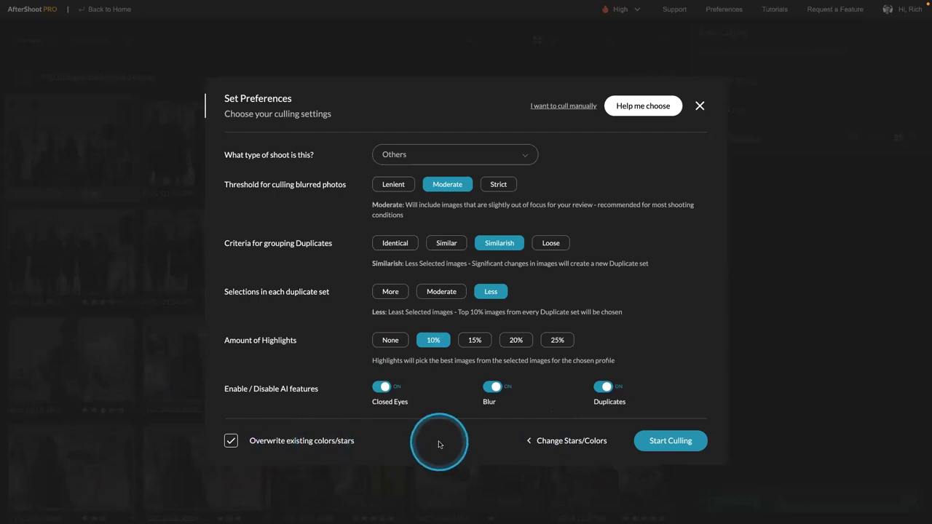
pyautogui.click(669, 446)
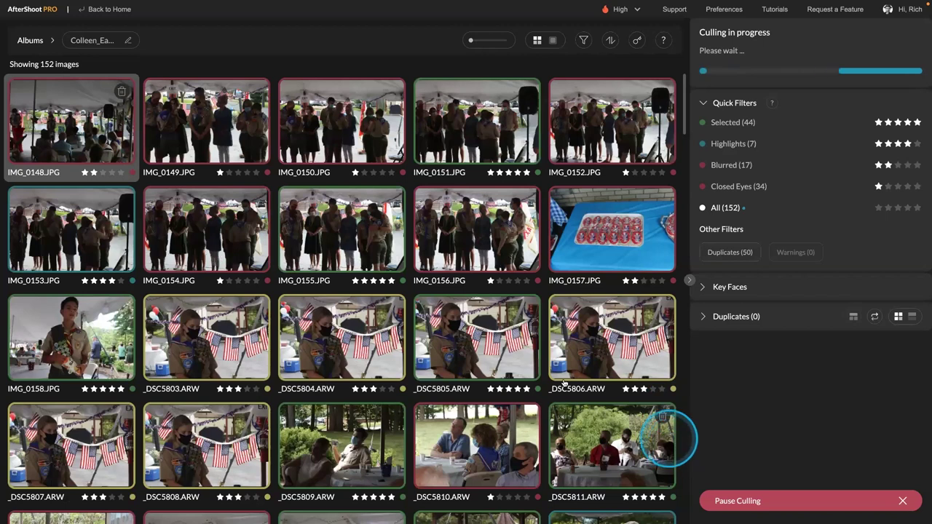
# Create a second album with the 155 images from the _Culling > Ryan Portraits folder
pyautogui.click(32, 41)
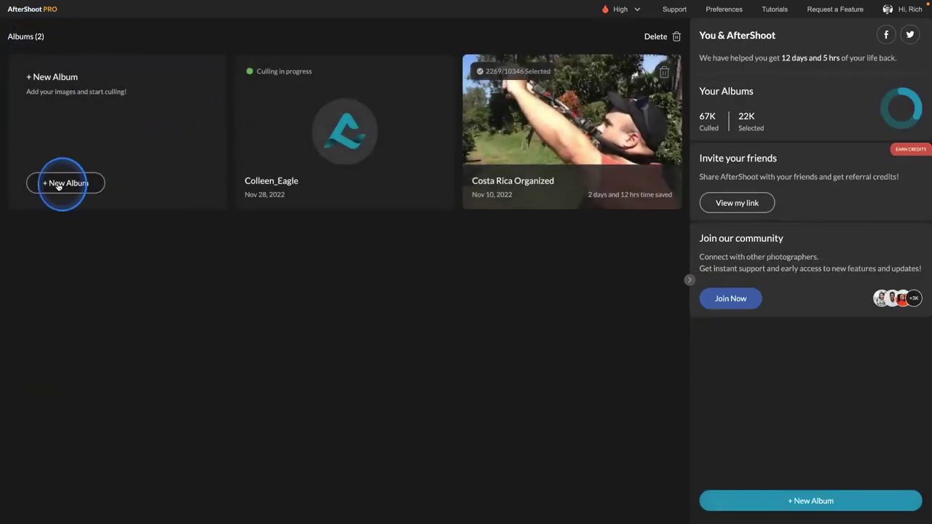
pyautogui.click(65, 183)
pyautogui.click(185, 104)
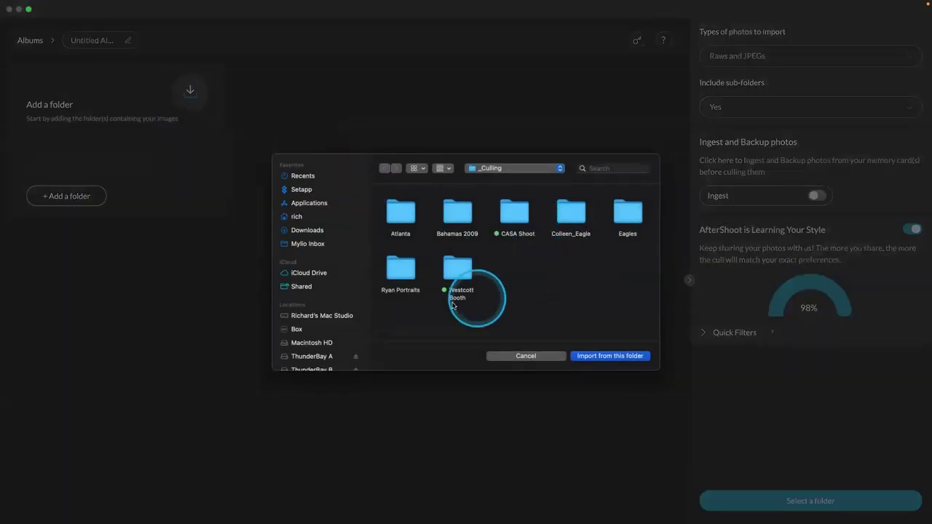
pyautogui.click(404, 275)
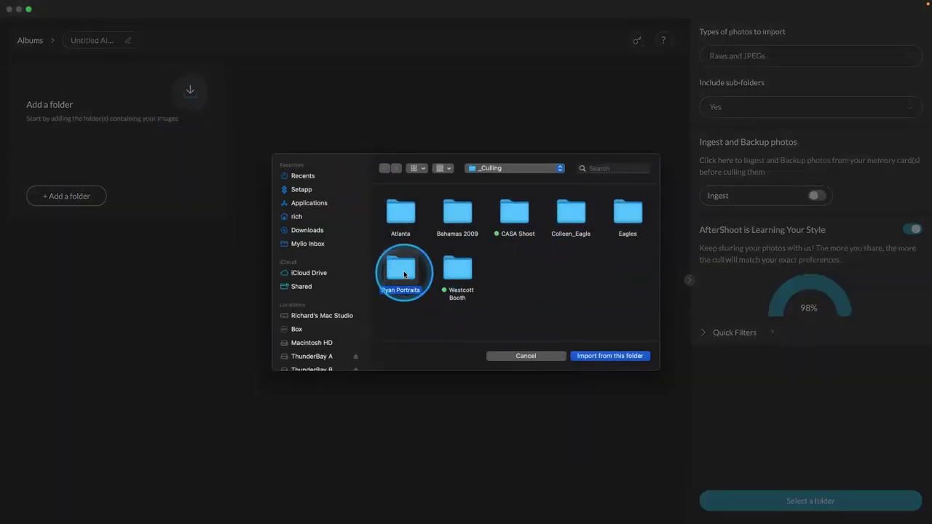
pyautogui.doubleClick(404, 275)
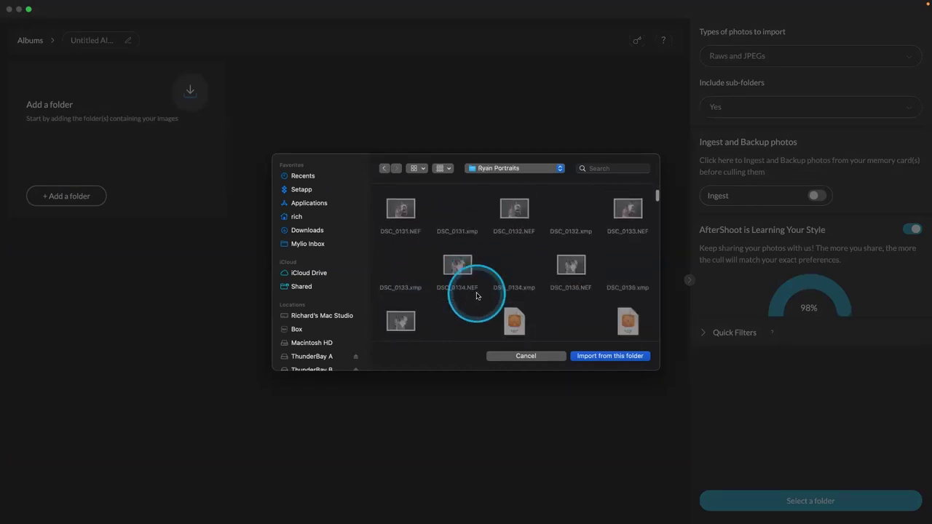
pyautogui.scroll(-3, 477, 295)
pyautogui.click(613, 357)
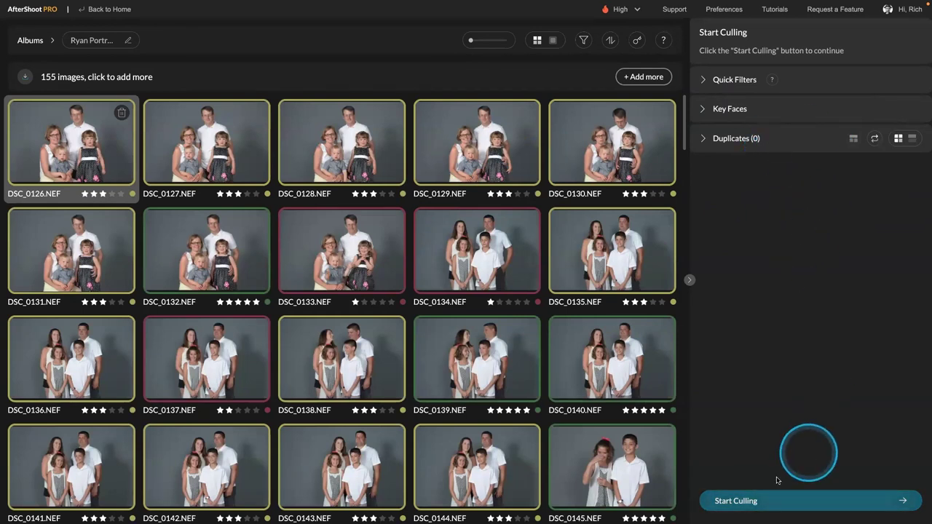
# Cull Ryan Portraits as Portrait & Headshots with Strict blur, Similarish duplicates and 15% highlights
pyautogui.click(759, 502)
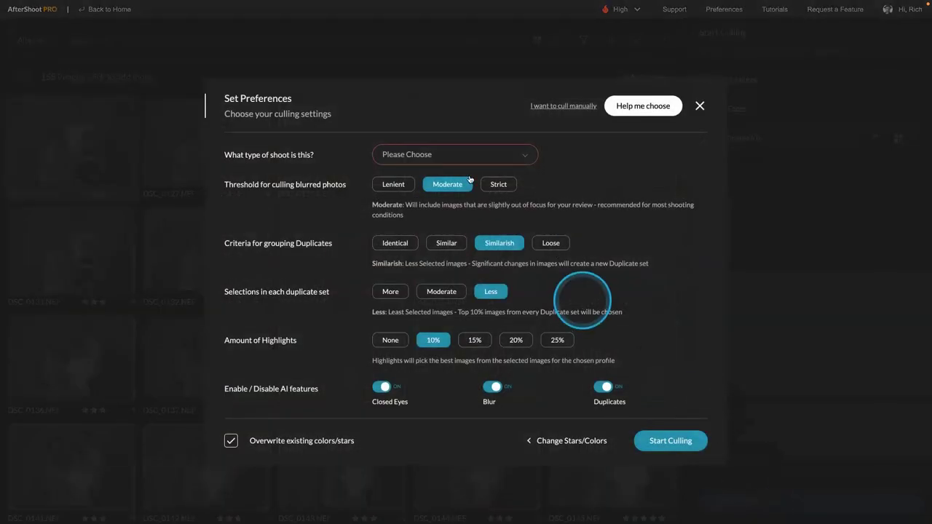
pyautogui.click(451, 155)
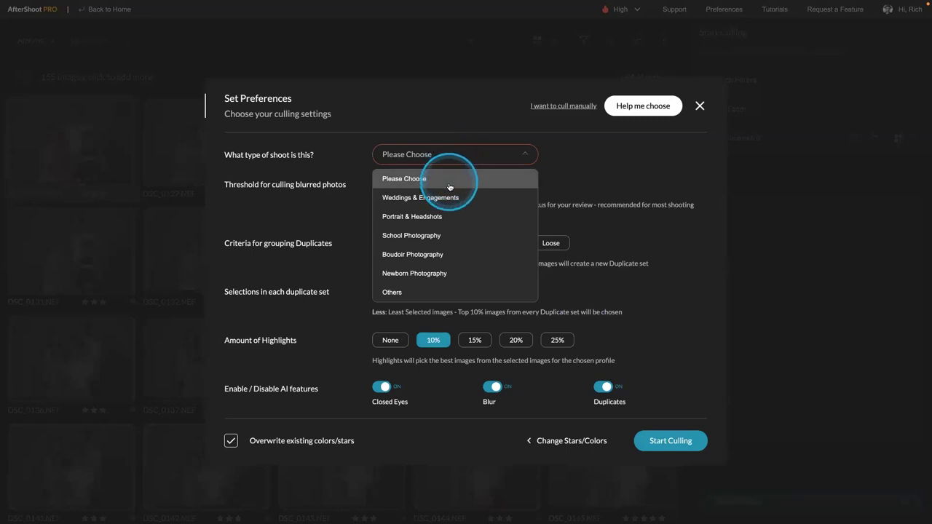
pyautogui.click(449, 216)
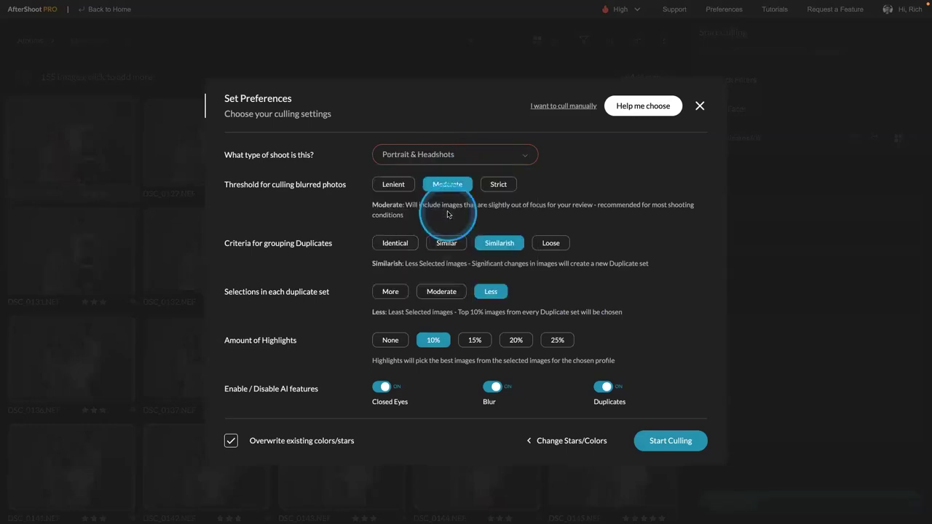
pyautogui.click(497, 185)
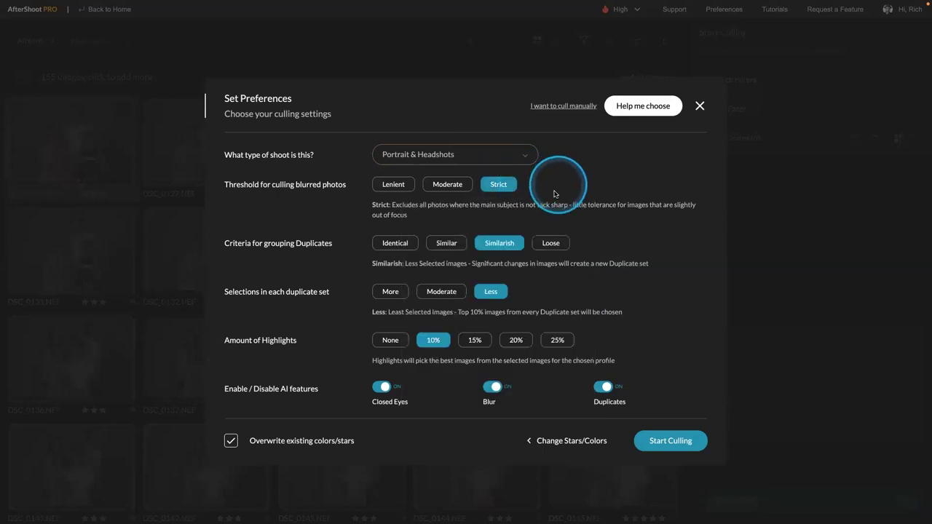
pyautogui.moveTo(518, 249)
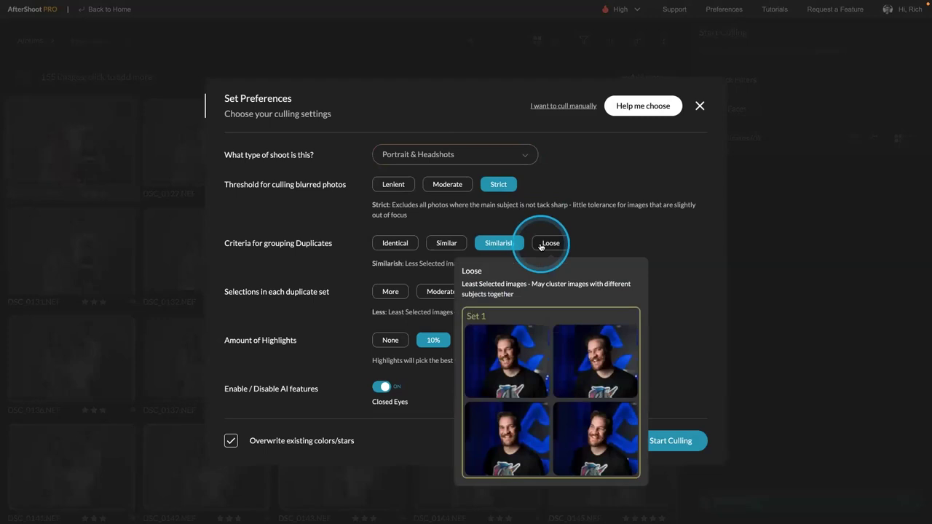
pyautogui.click(541, 245)
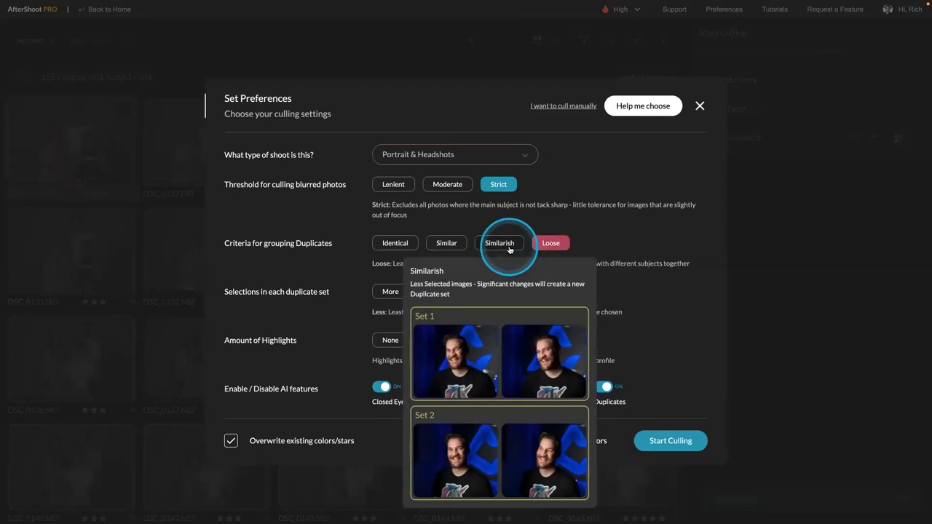
pyautogui.click(509, 249)
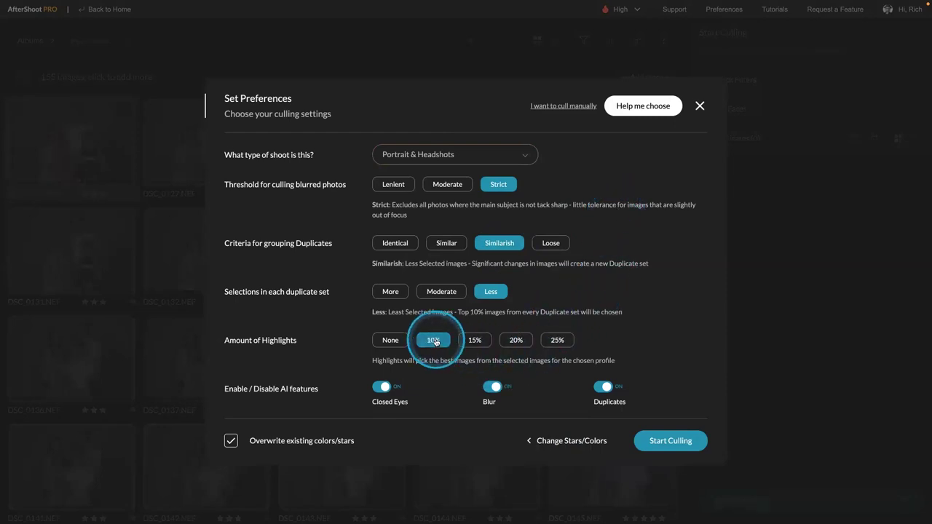
pyautogui.click(477, 342)
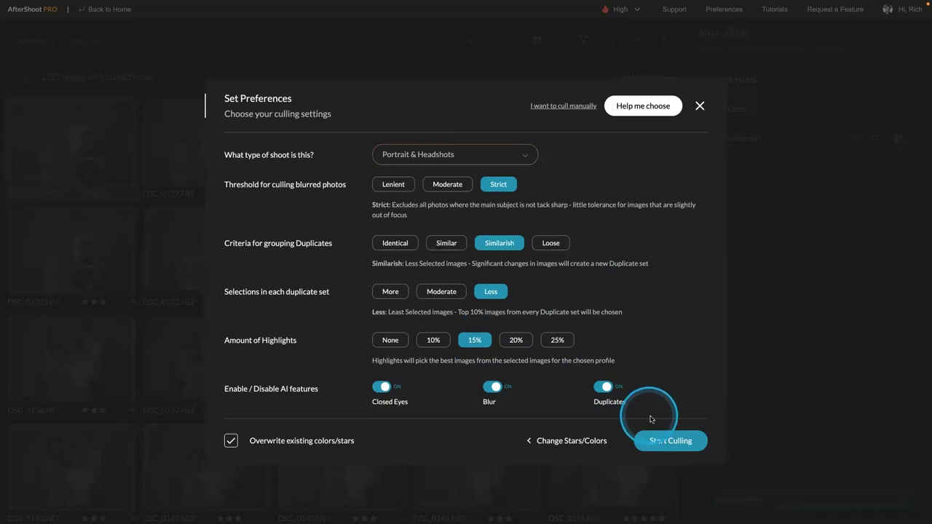
pyautogui.click(670, 442)
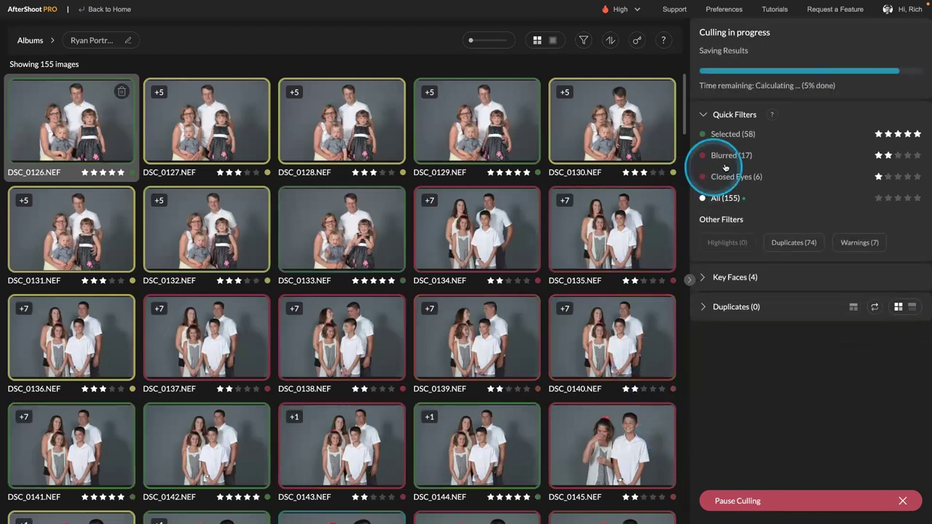
# Once culling completes, filter the grid to the Selected 5-star photos
pyautogui.click(735, 112)
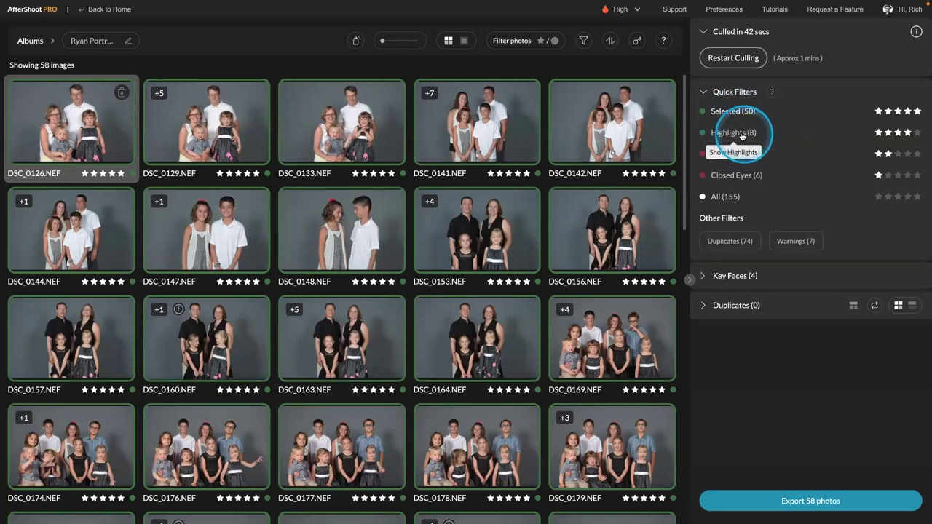
# Review the Highlights, Blurred and Closed Eyes groups, then open DSC_0149 full size
pyautogui.click(742, 135)
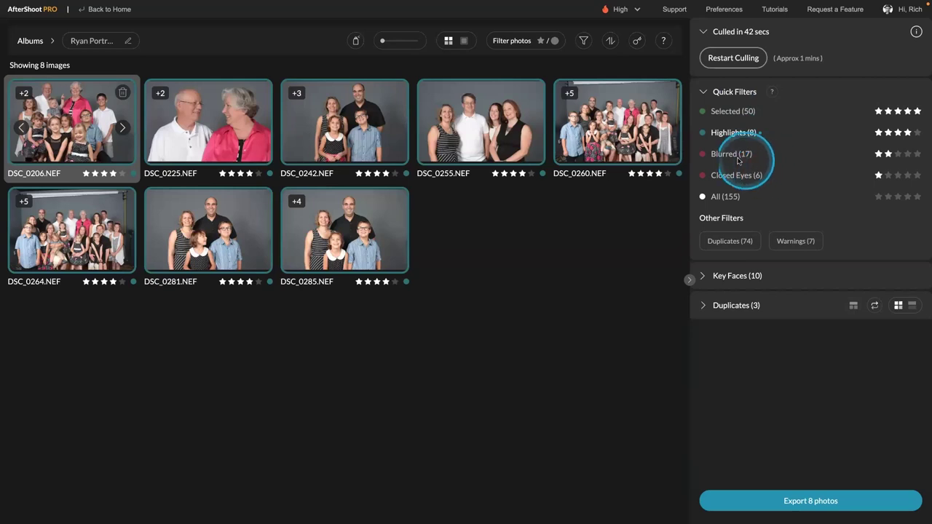
pyautogui.click(731, 154)
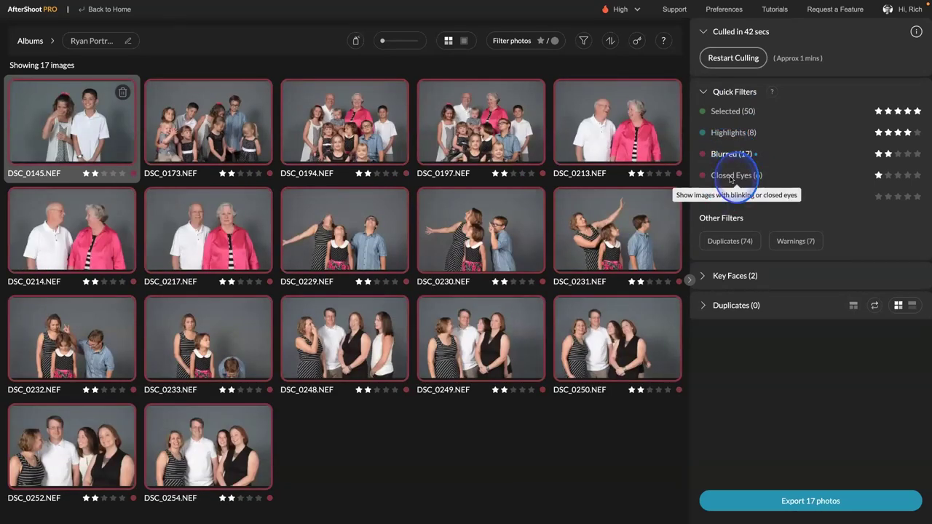
pyautogui.click(734, 176)
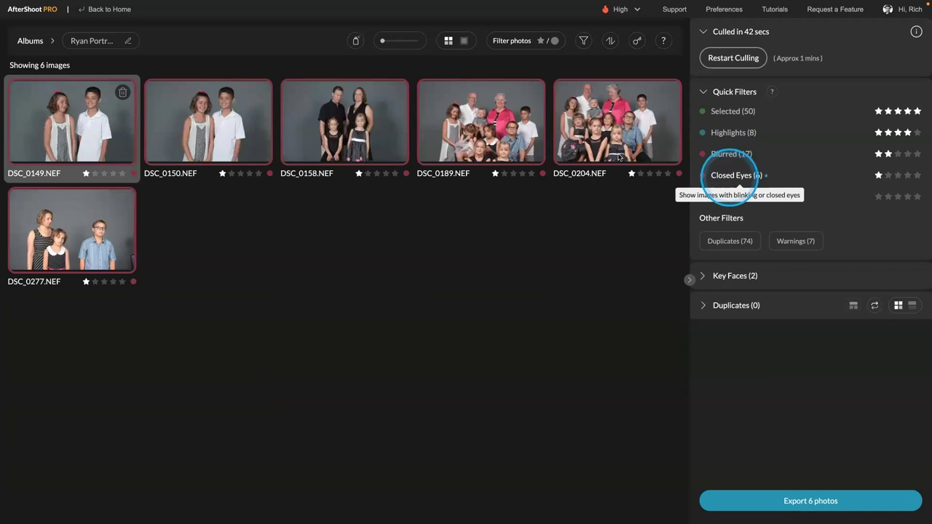
pyautogui.doubleClick(91, 113)
pyautogui.click(243, 155)
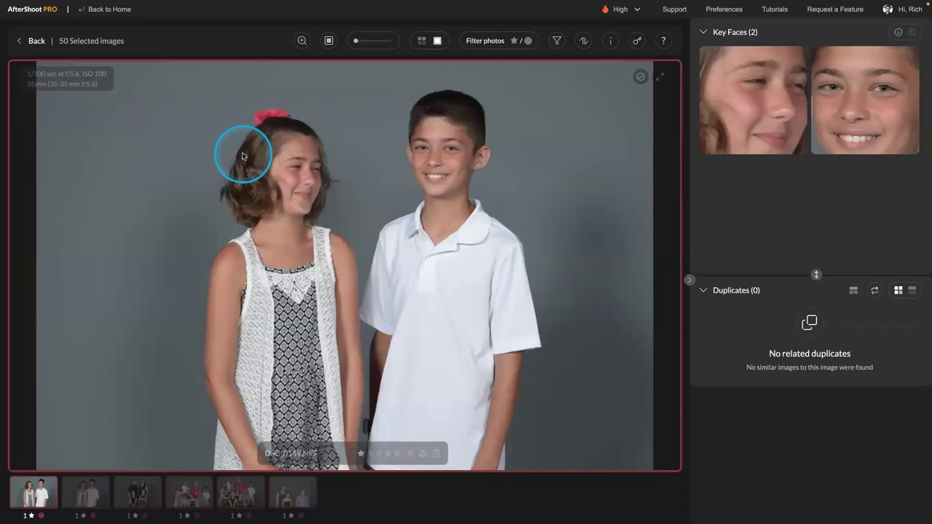
# Step through the closed-eyes photos, zoom into each key face, then return to the six-photo grid
pyautogui.press('Right')
pyautogui.press('Right')
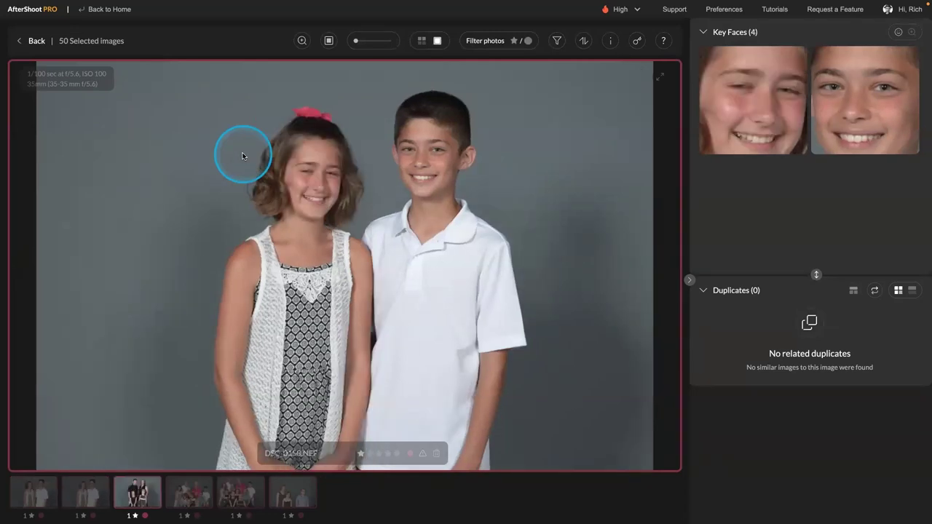
pyautogui.press('Right')
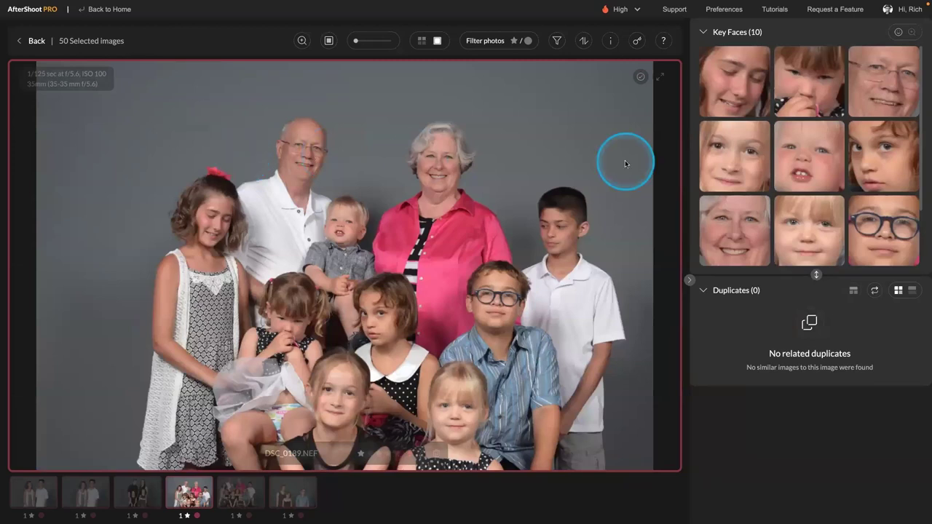
pyautogui.click(750, 156)
pyautogui.click(782, 157)
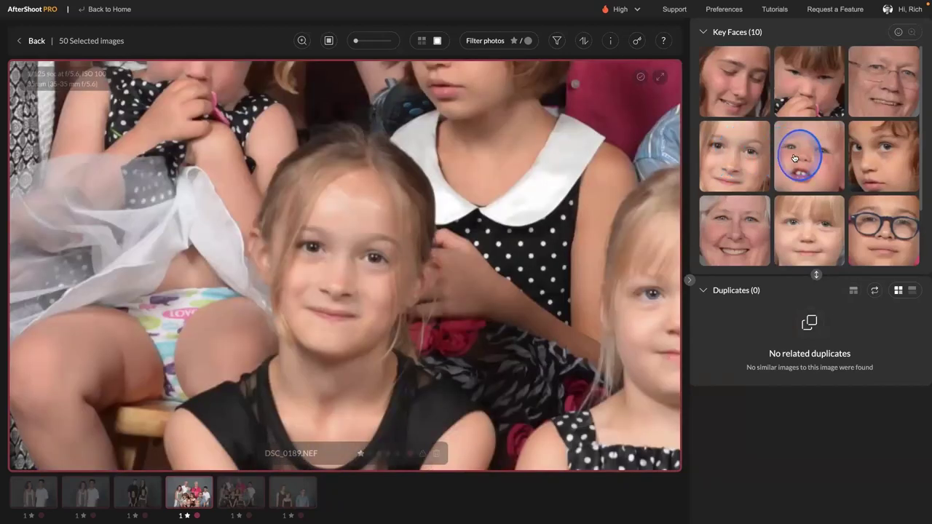
pyautogui.click(874, 157)
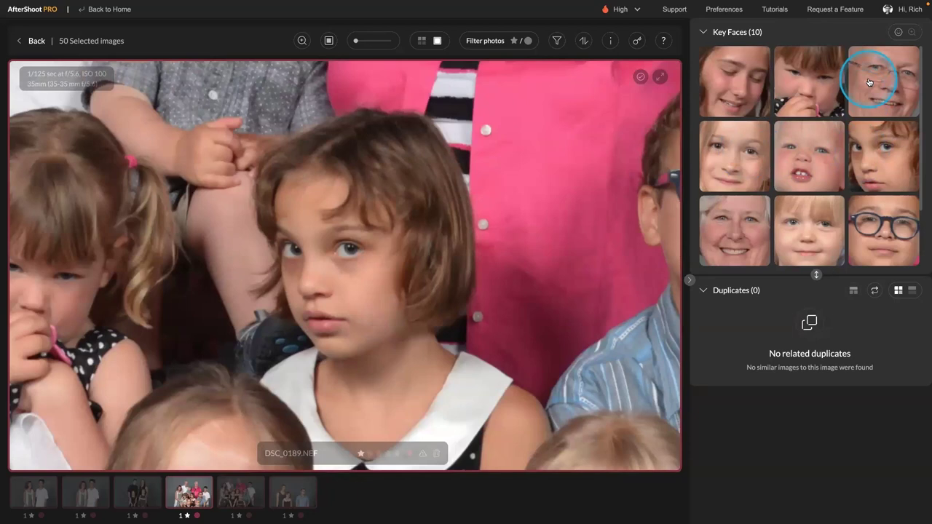
pyautogui.click(818, 78)
pyautogui.click(727, 76)
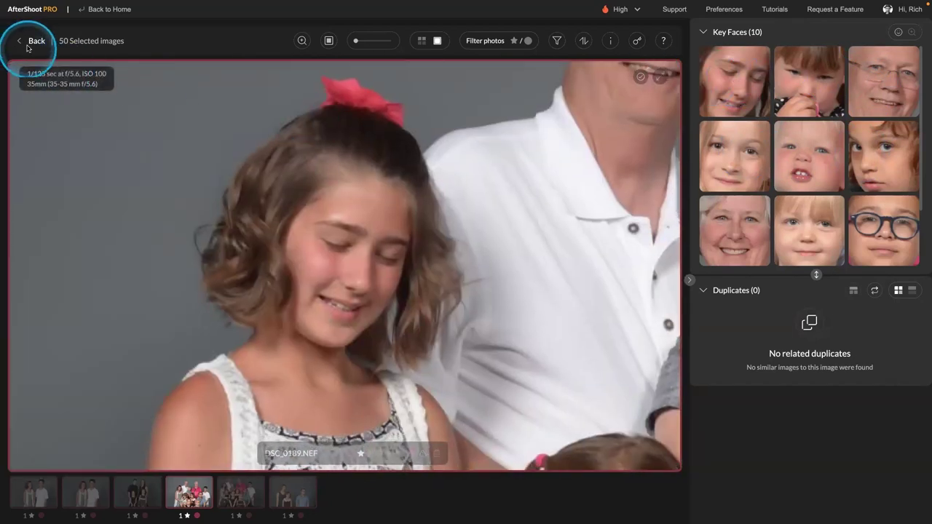
pyautogui.click(91, 111)
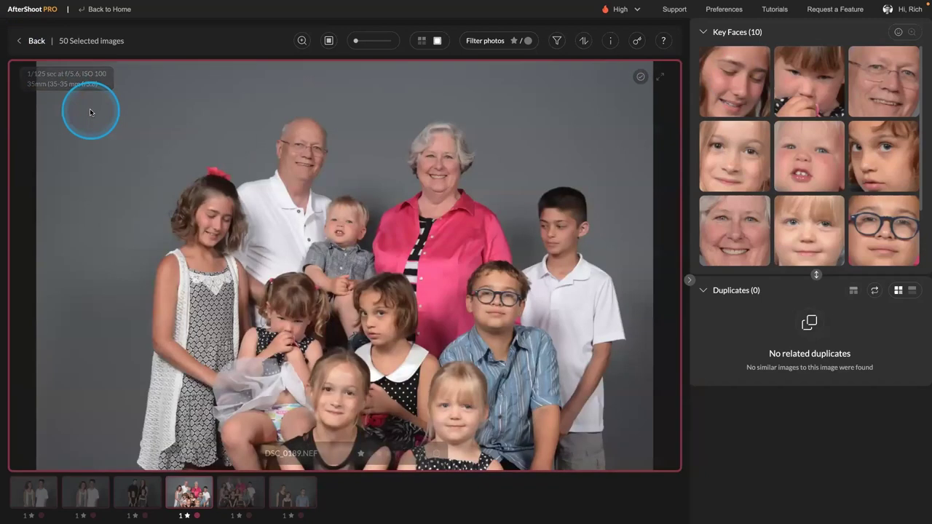
pyautogui.press('Escape')
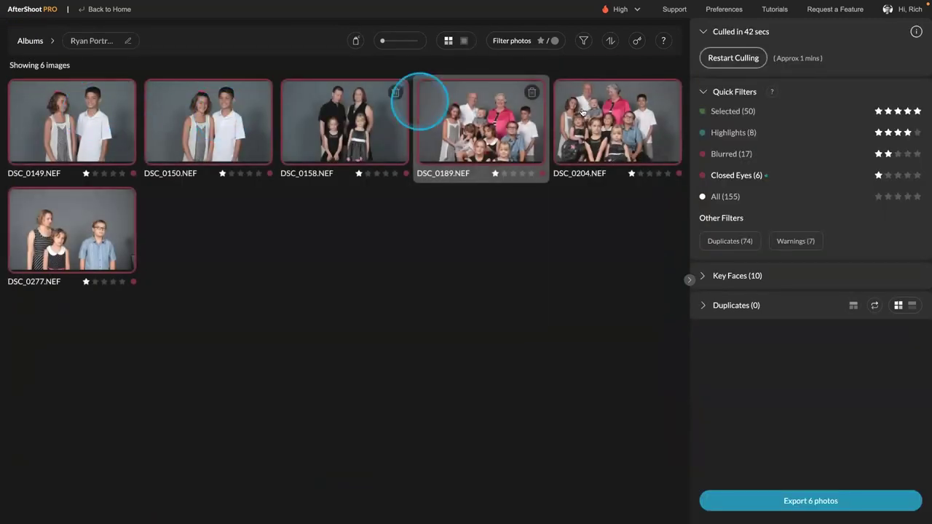
# Filter to the 74 duplicates, compare DSC_0127–0129, and rate DSC_0128 5 stars
pyautogui.click(731, 241)
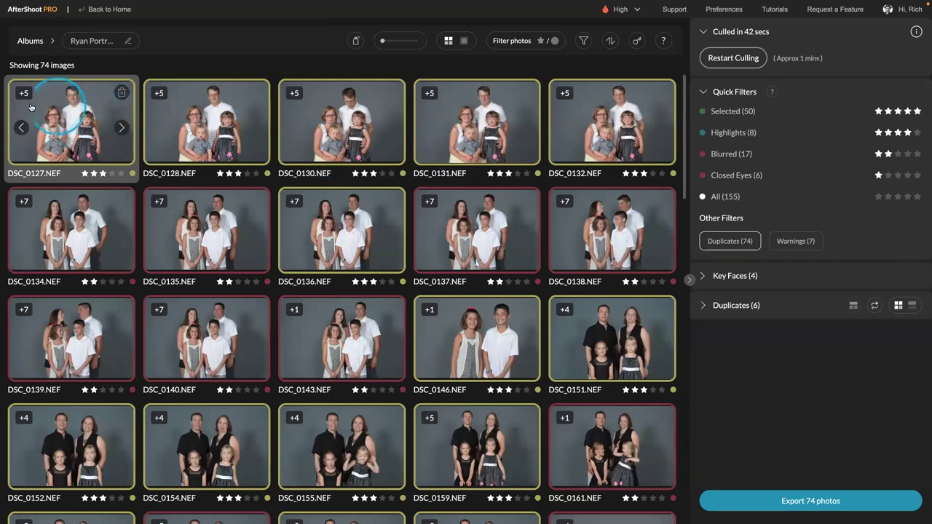
pyautogui.doubleClick(56, 105)
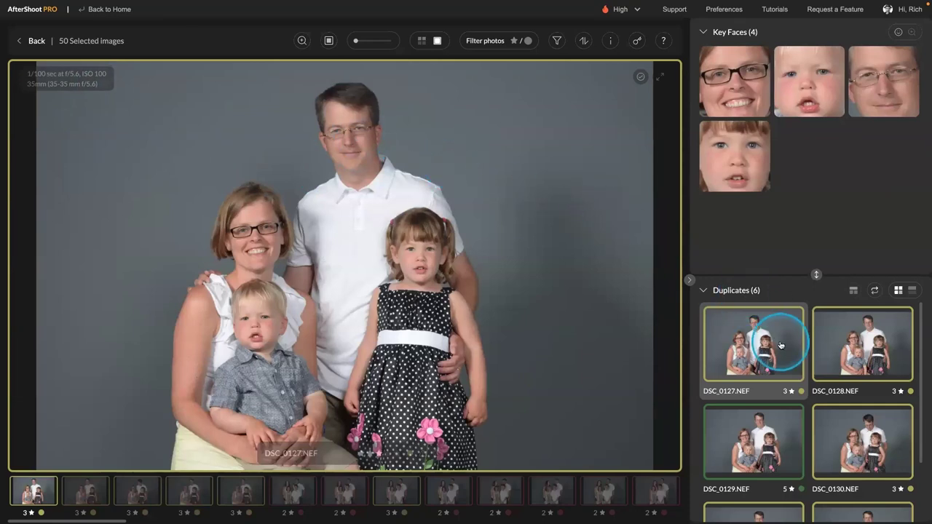
pyautogui.click(765, 426)
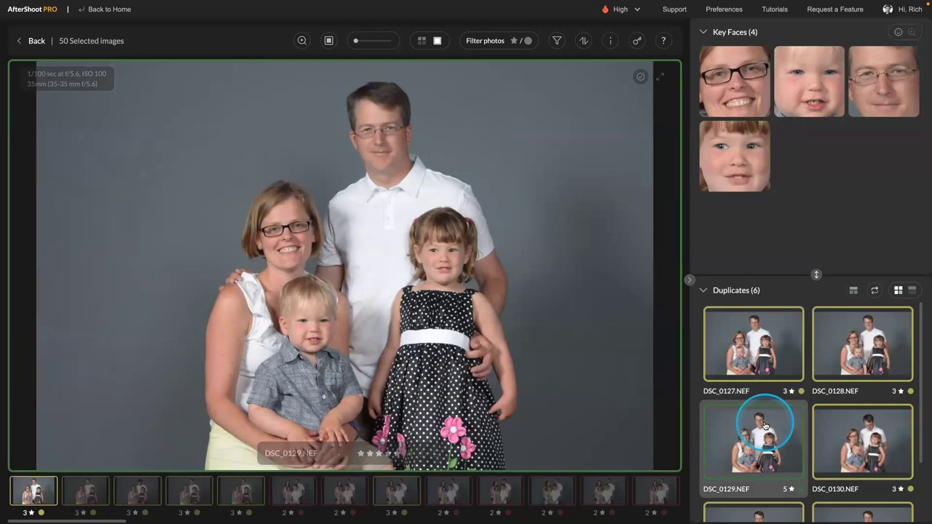
pyautogui.press('Left')
pyautogui.press('5')
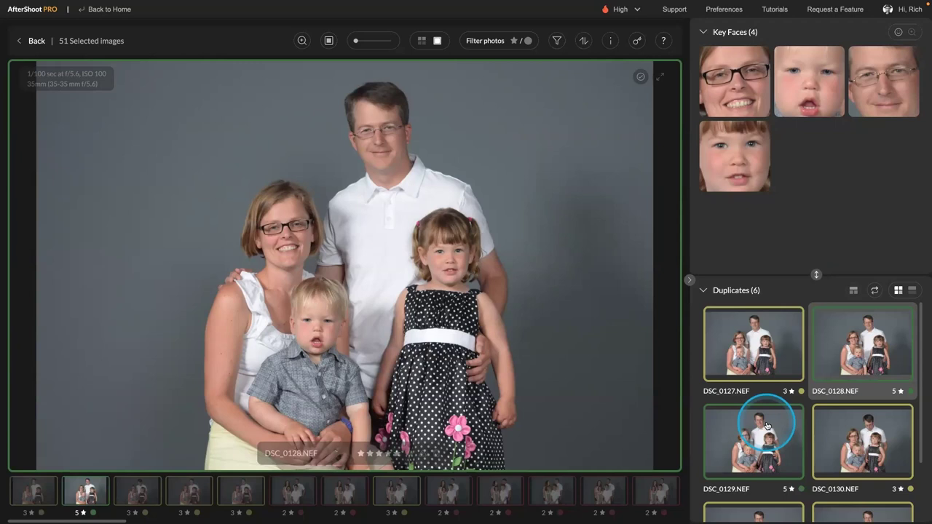
# Browse DSC_0130, DSC_0129, DSC_0131 and DSC_0132 in the duplicate set
pyautogui.press('Right')
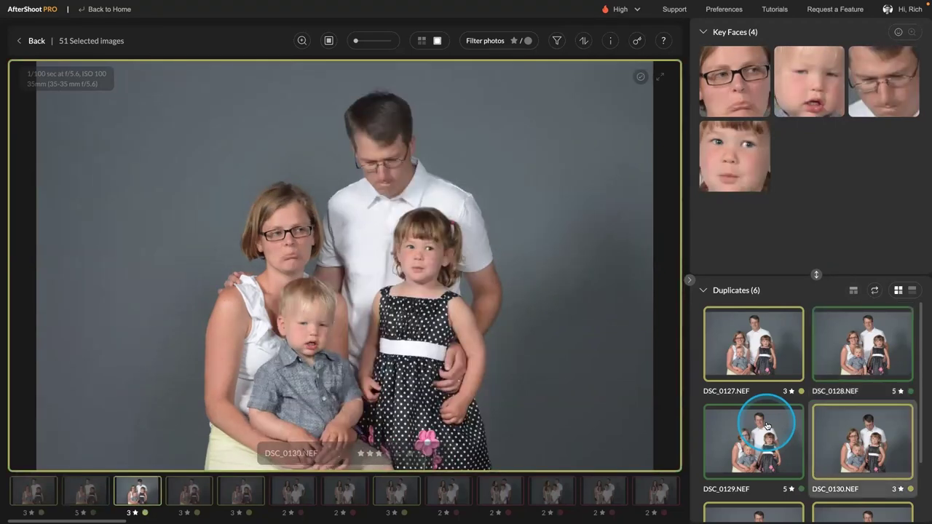
pyautogui.click(766, 426)
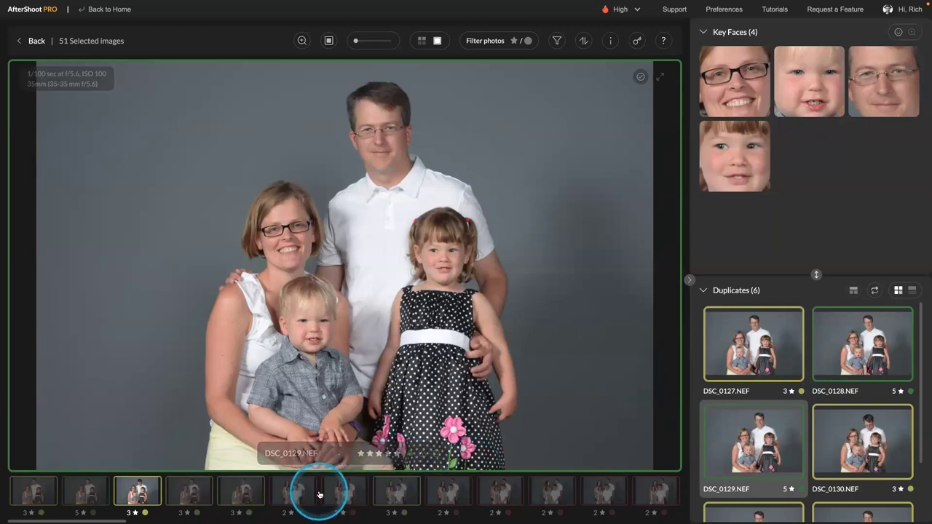
pyautogui.click(201, 498)
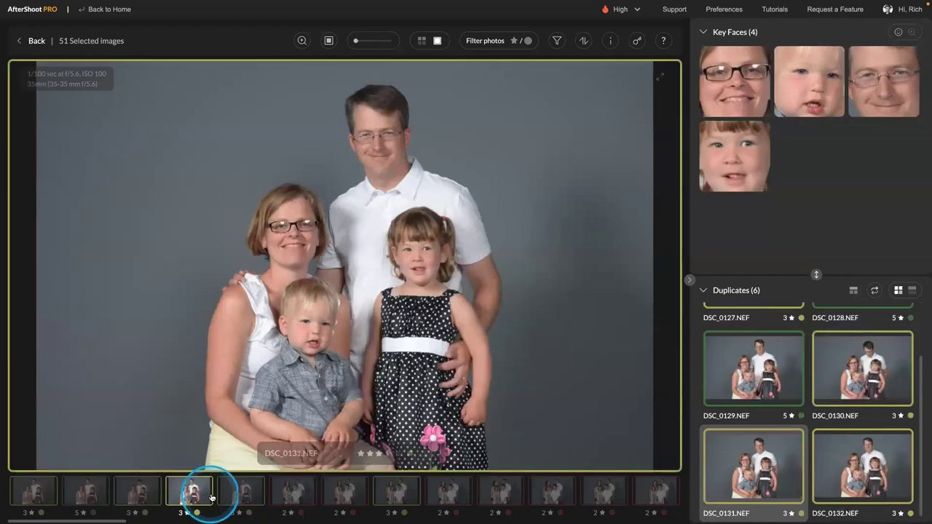
pyautogui.click(236, 497)
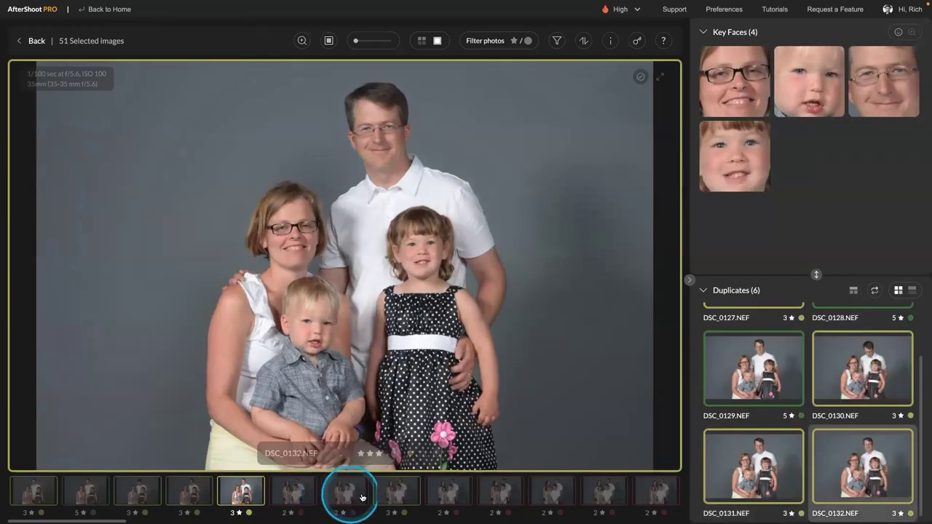
# Compare duplicates DSC_0136, DSC_0137, DSC_0138 and the 5-star DSC_0141, then advance to the next group
pyautogui.click(439, 494)
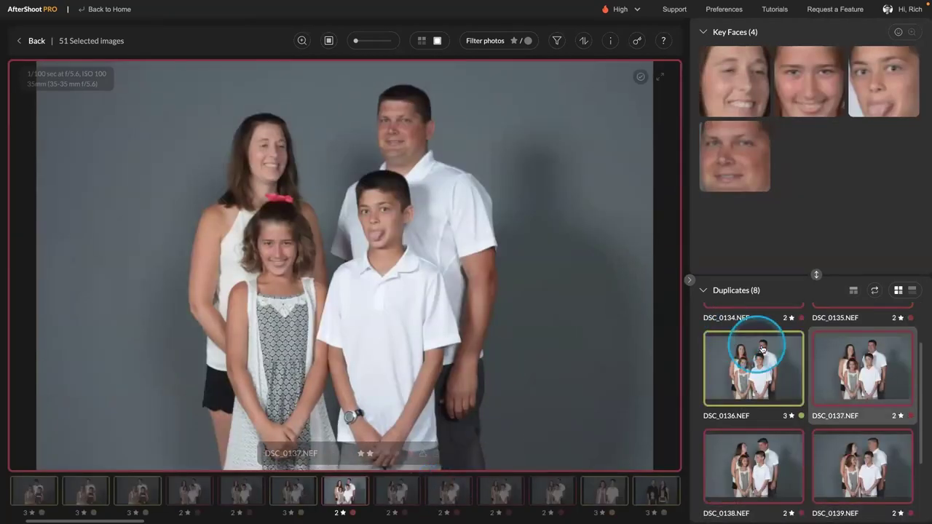
pyautogui.scroll(-3, 828, 375)
pyautogui.scroll(-2, 827, 374)
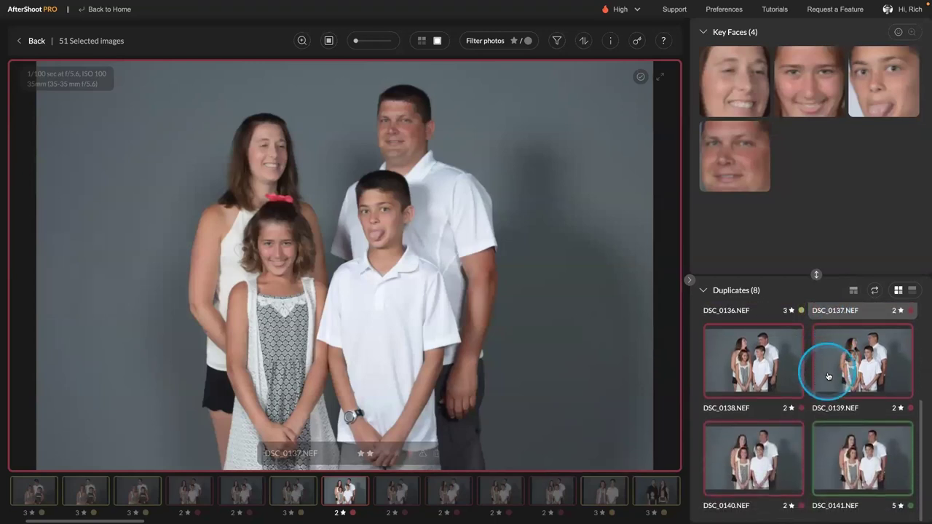
pyautogui.click(854, 438)
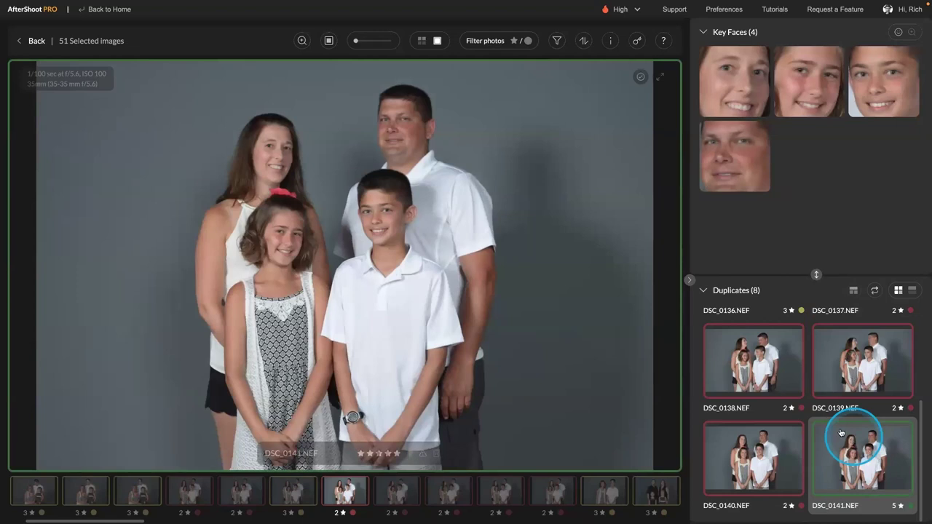
pyautogui.click(766, 377)
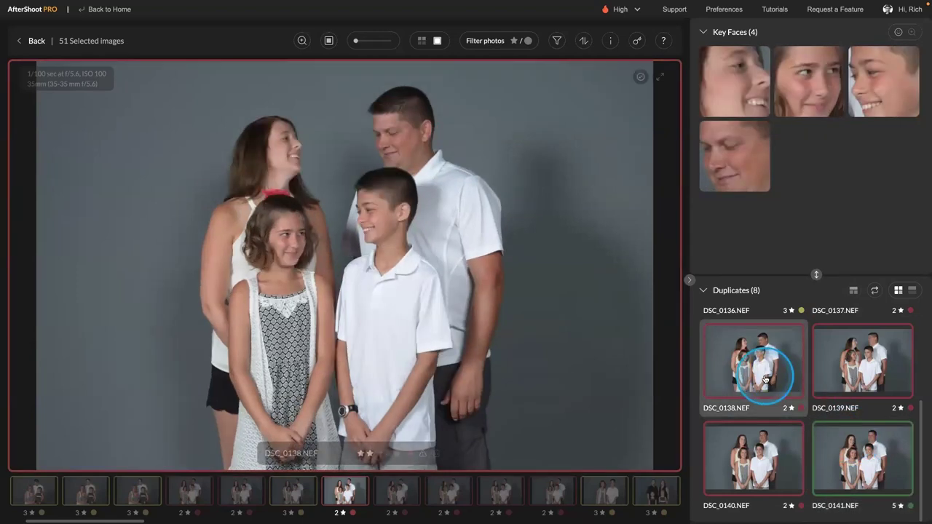
pyautogui.scroll(2, 761, 375)
pyautogui.click(758, 370)
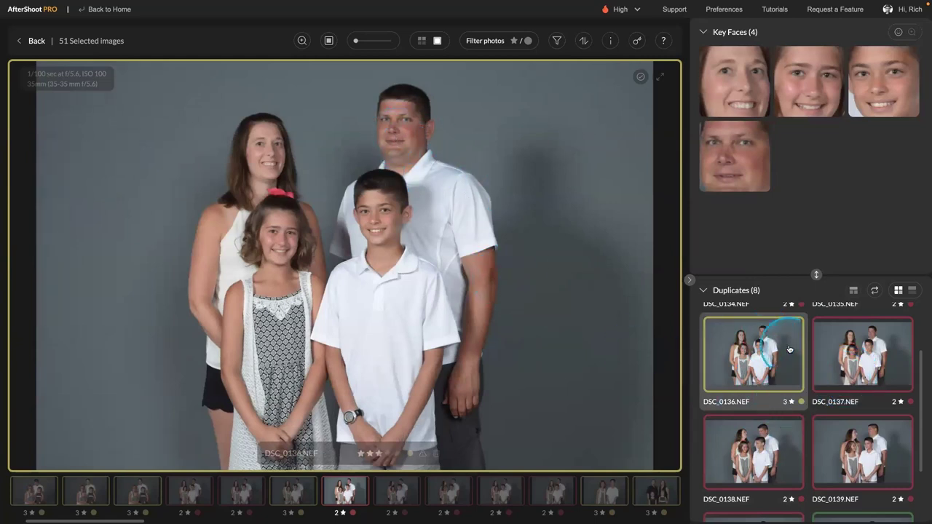
pyautogui.scroll(-2, 860, 387)
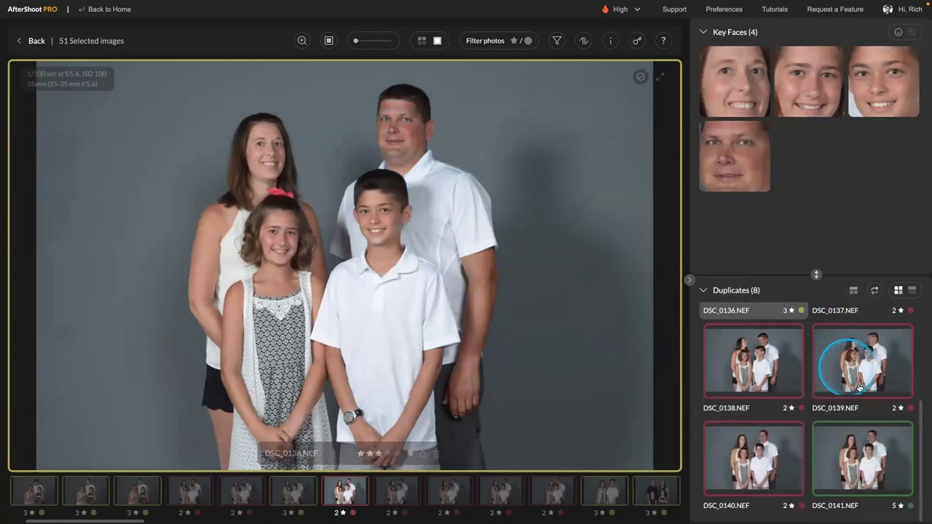
pyautogui.click(869, 441)
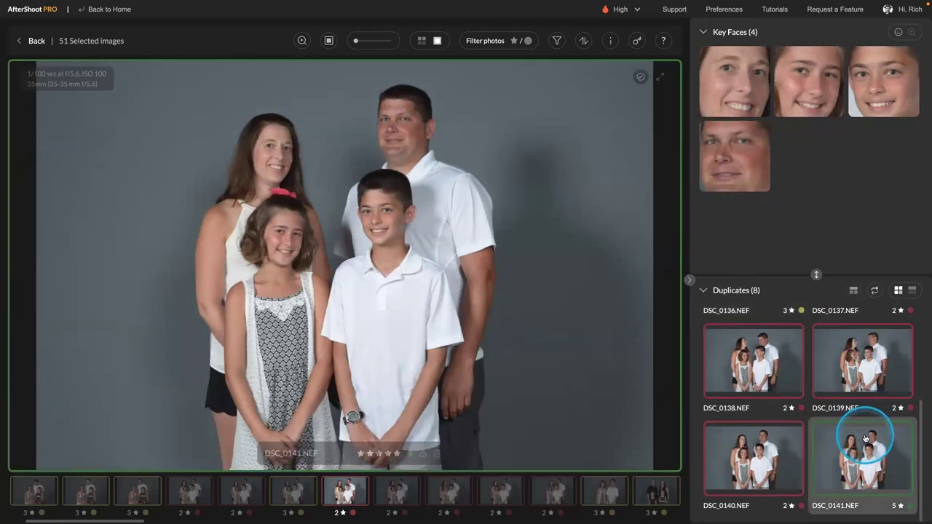
pyautogui.press('Left')
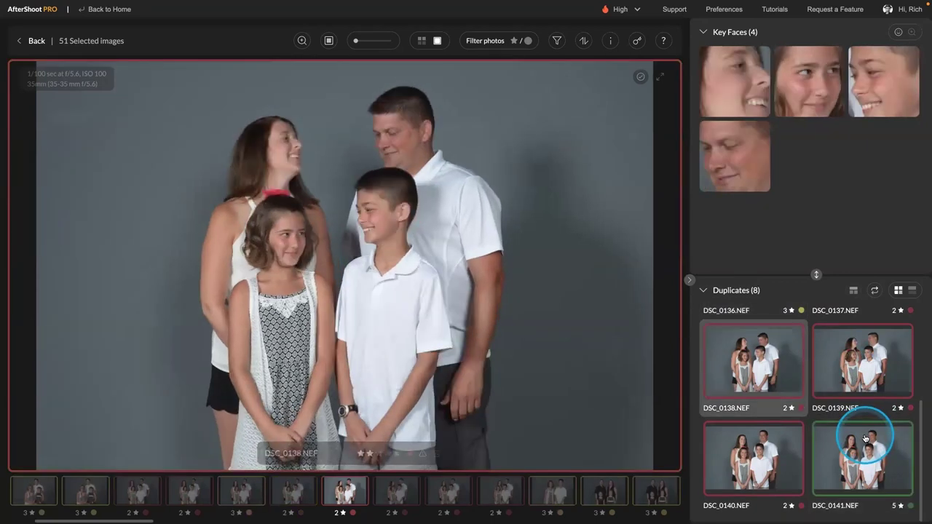
pyautogui.press('Down')
pyautogui.press('Down')
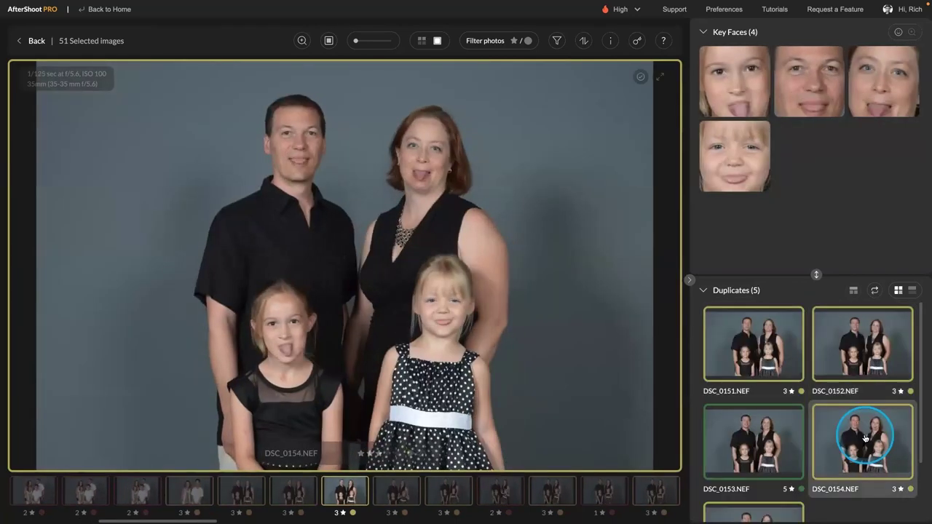
# Compare DSC_0152–0154, keep DSC_0153 as the 5-star pick, and go back to the grid
pyautogui.click(778, 445)
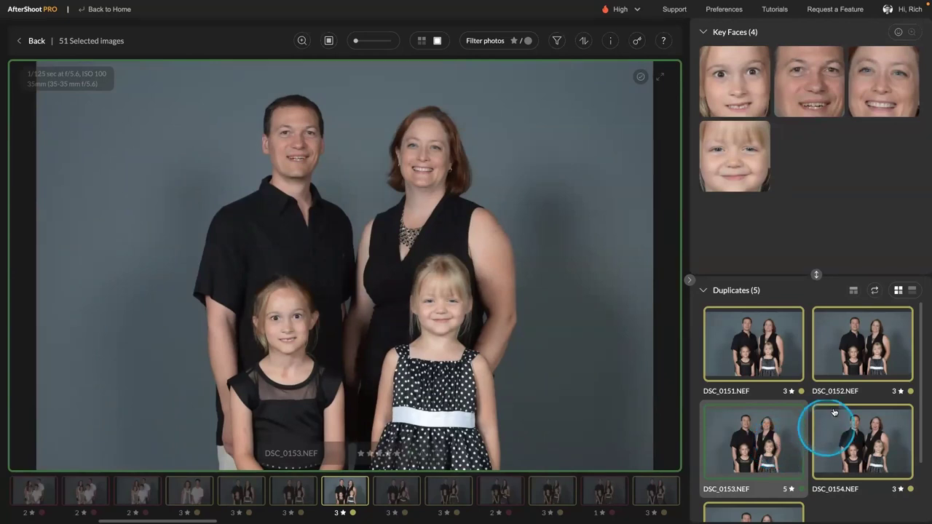
pyautogui.click(843, 365)
pyautogui.click(858, 437)
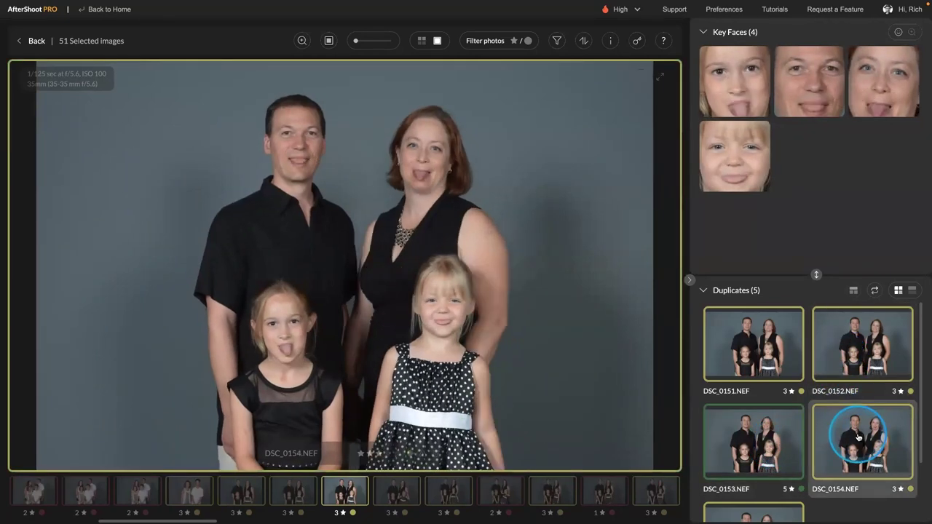
pyautogui.click(755, 446)
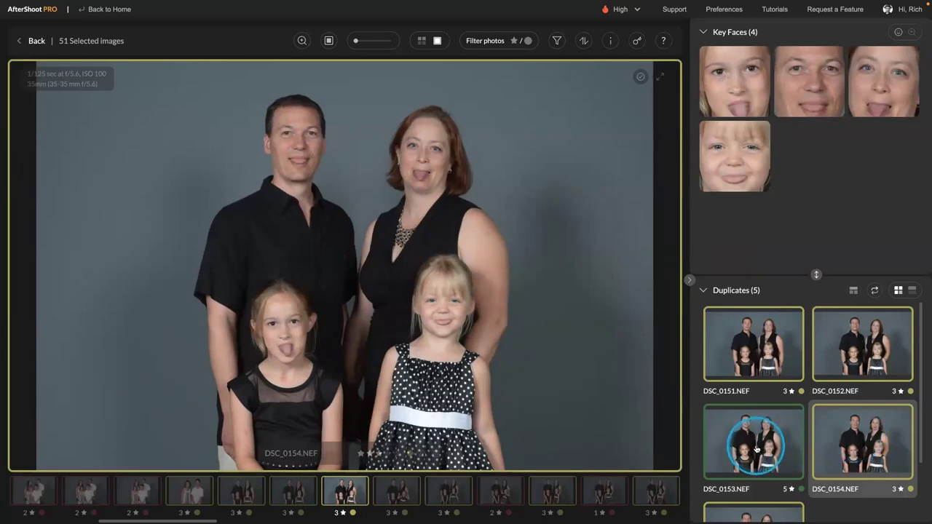
pyautogui.click(842, 437)
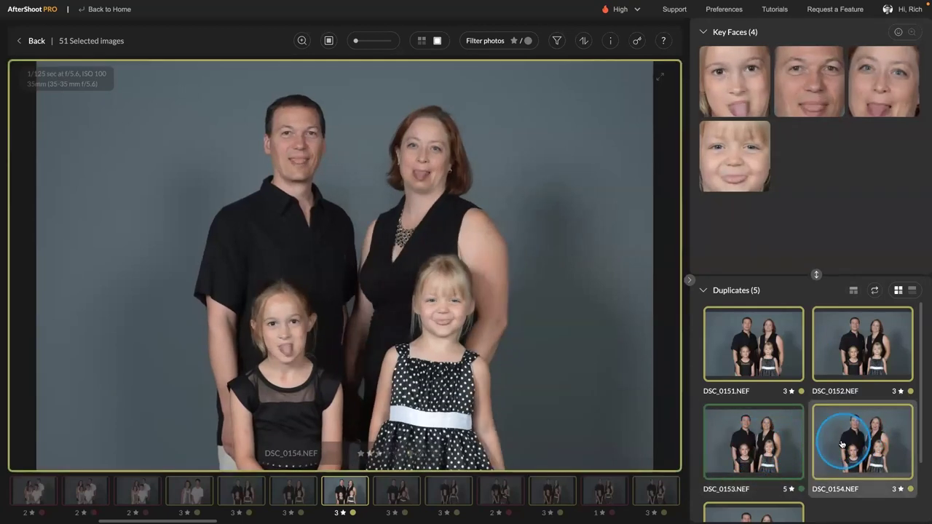
pyautogui.click(767, 445)
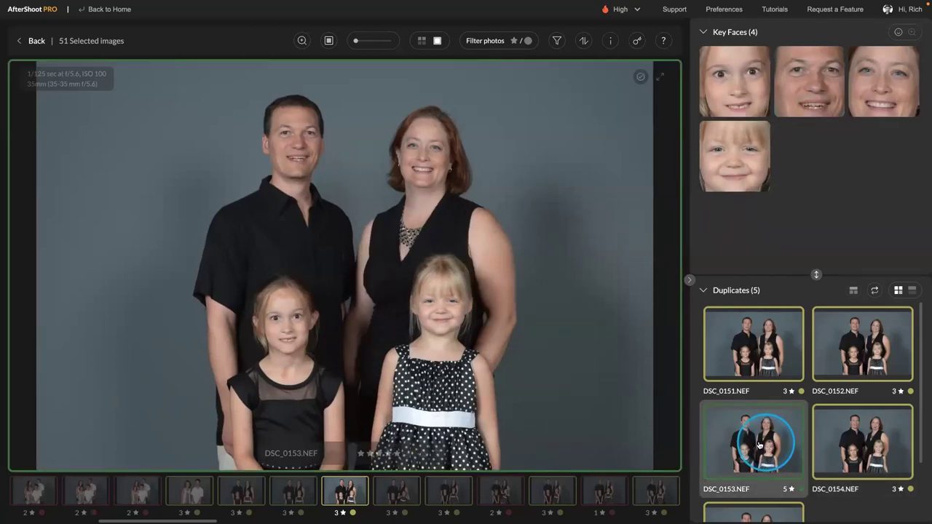
pyautogui.scroll(-2, 759, 446)
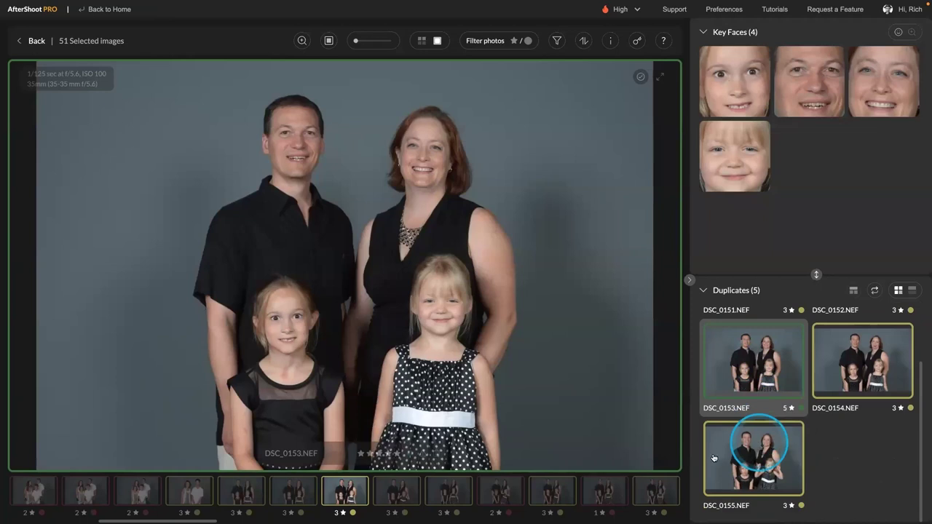
pyautogui.click(36, 41)
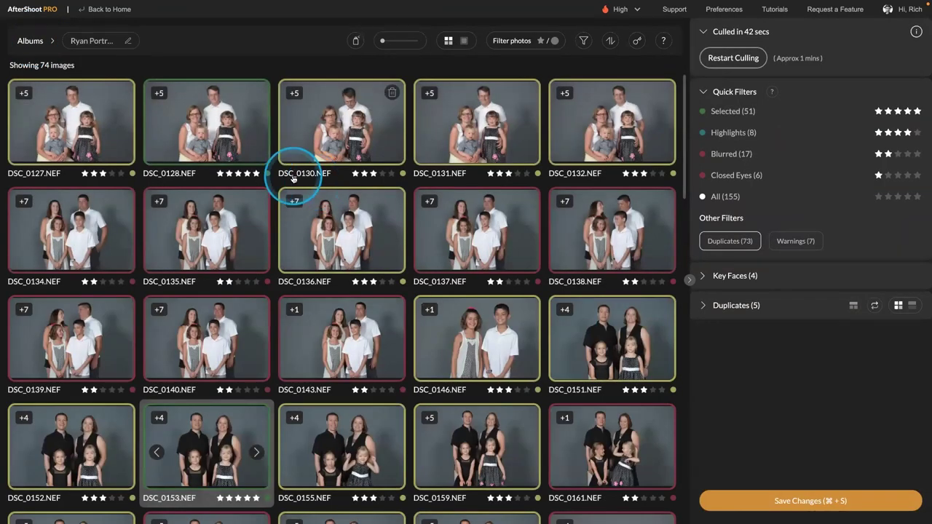
# Filter to the 51 Selected photos and save the culling changes
pyautogui.click(726, 113)
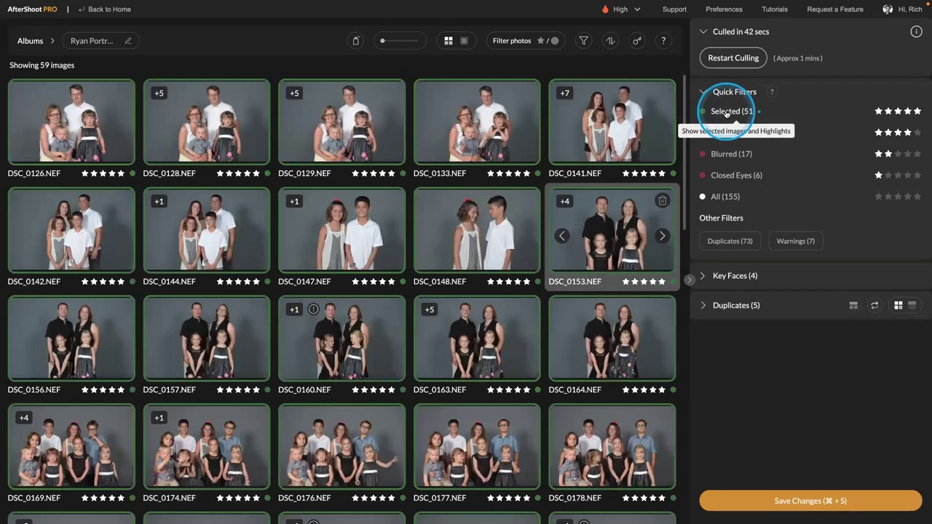
pyautogui.click(797, 500)
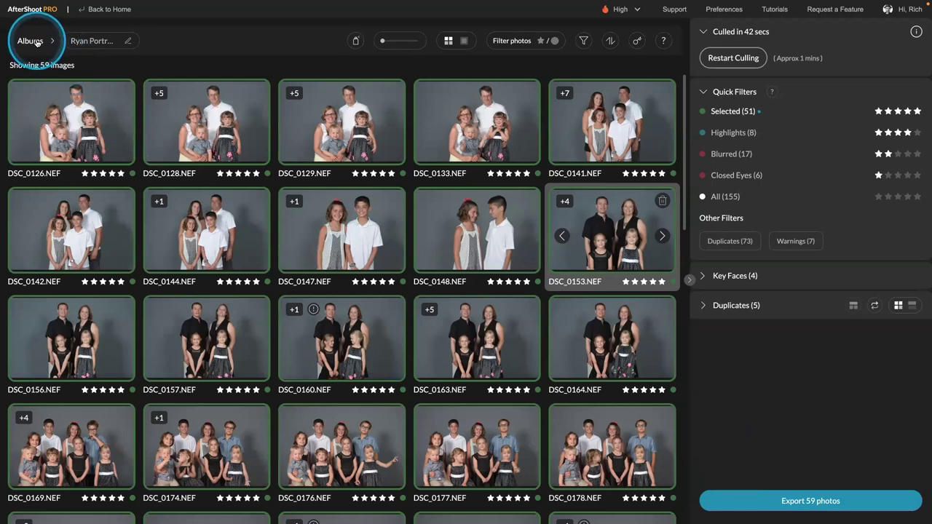
# Open the Colleen_Eagle album from Albums and apply the Selected (41) quick filter
pyautogui.click(36, 42)
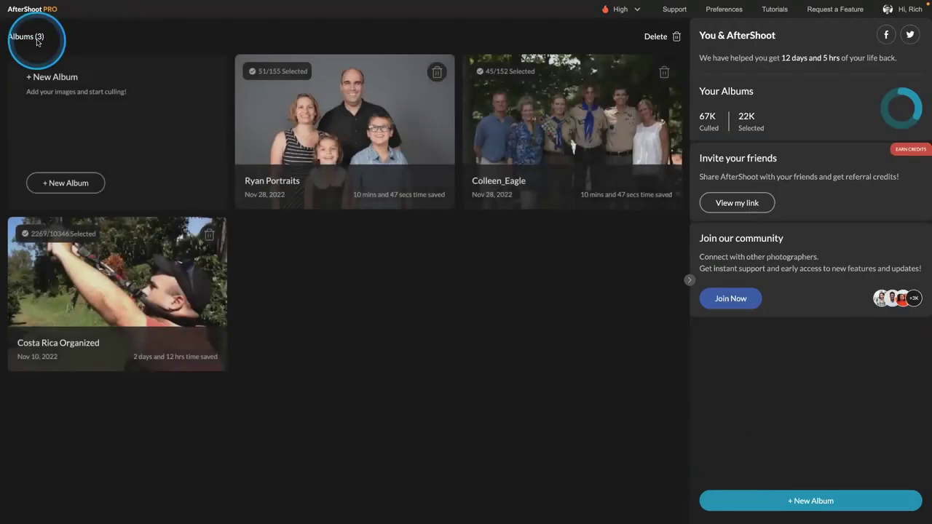
pyautogui.doubleClick(538, 113)
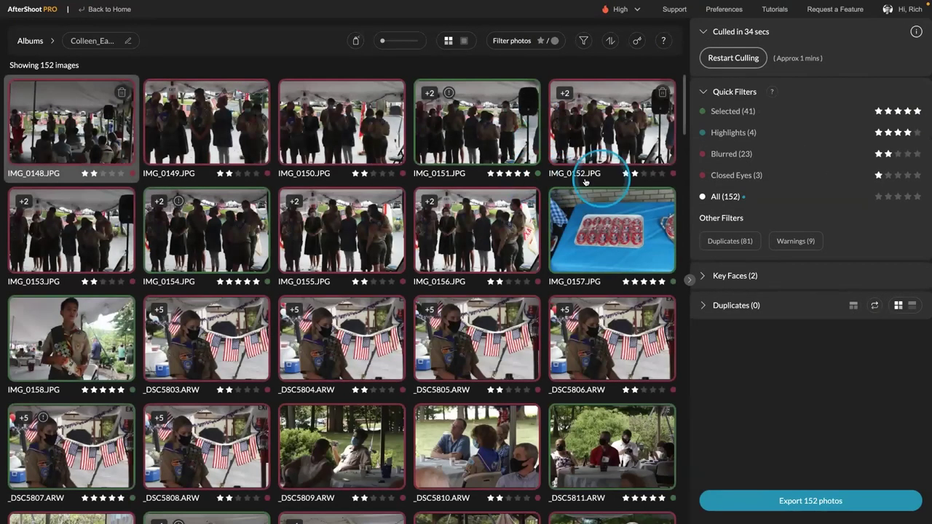
pyautogui.click(754, 111)
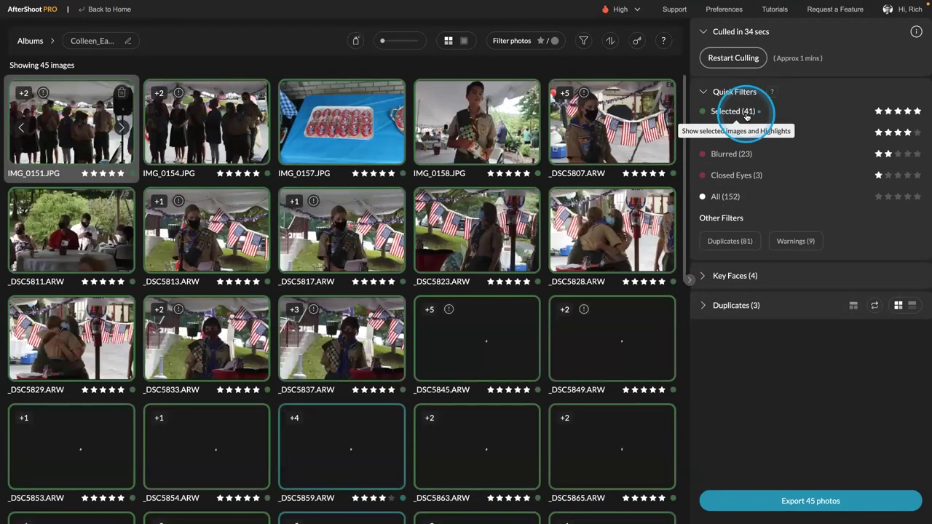
pyautogui.scroll(-2, 503, 145)
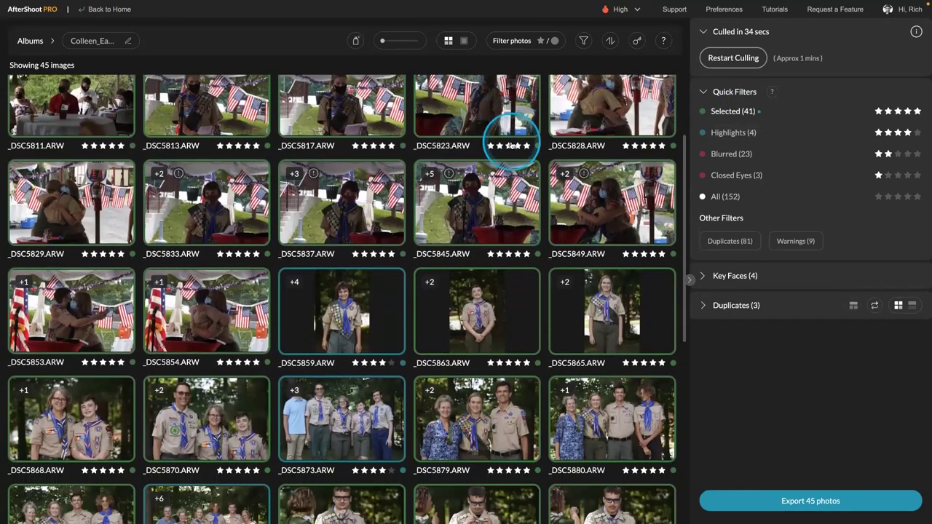
pyautogui.scroll(-3, 512, 145)
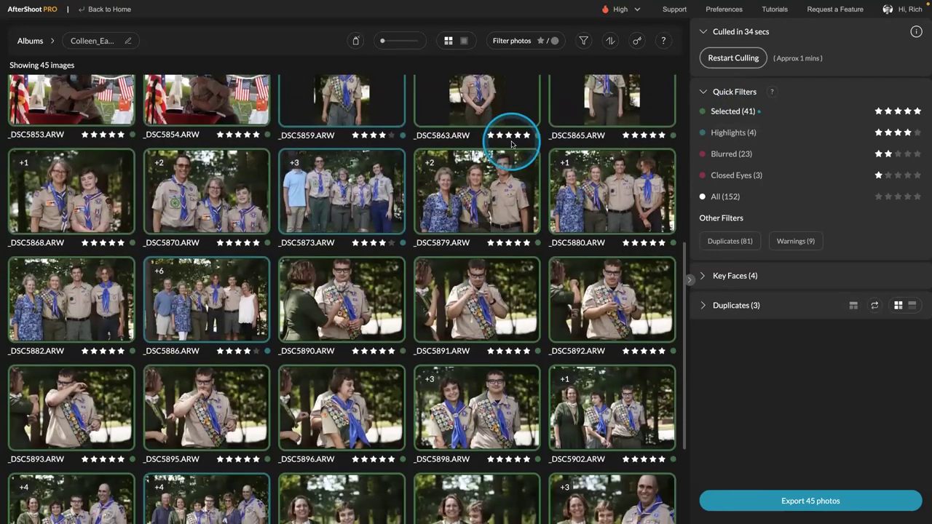
pyautogui.scroll(2, 512, 145)
pyautogui.scroll(-4, 512, 145)
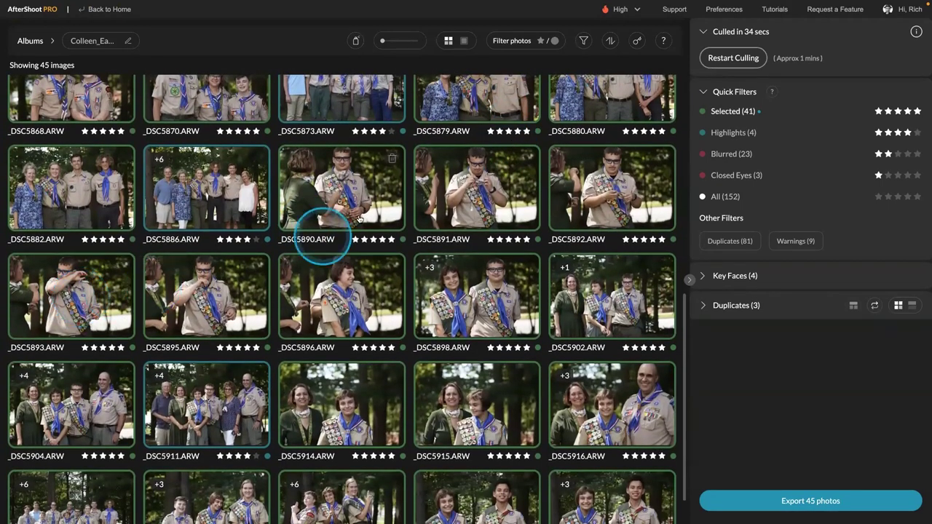
pyautogui.doubleClick(338, 190)
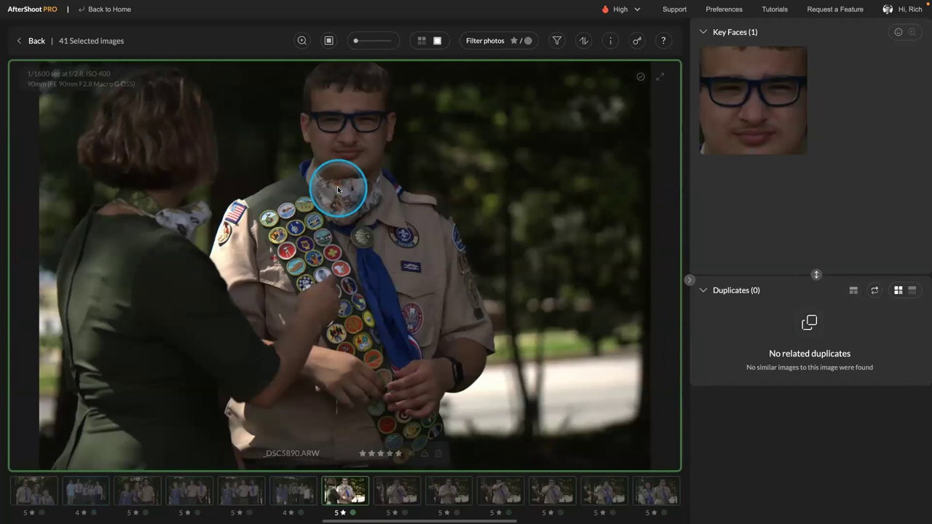
pyautogui.press('Right')
pyautogui.press('Right')
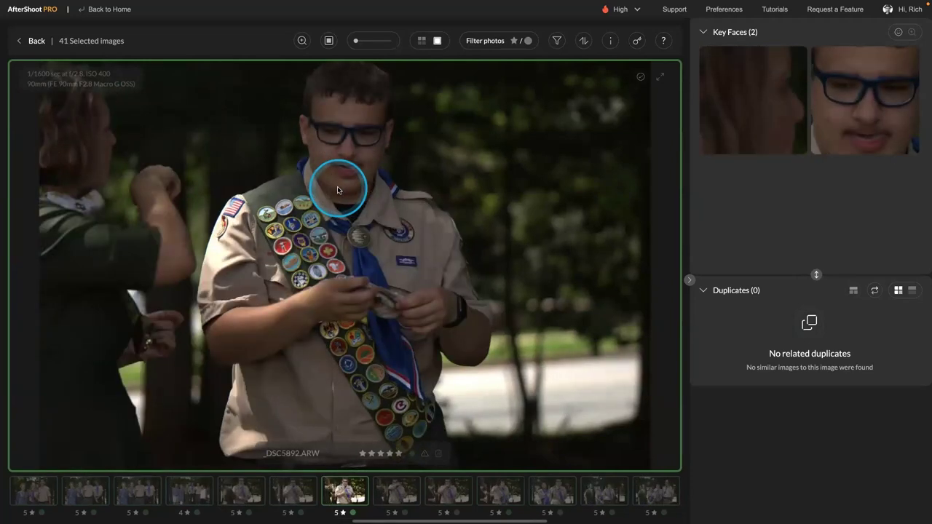
pyautogui.press('Right')
pyautogui.press('Right')
pyautogui.press('Right')
pyautogui.press('Right')
pyautogui.press('Right')
pyautogui.press('Right')
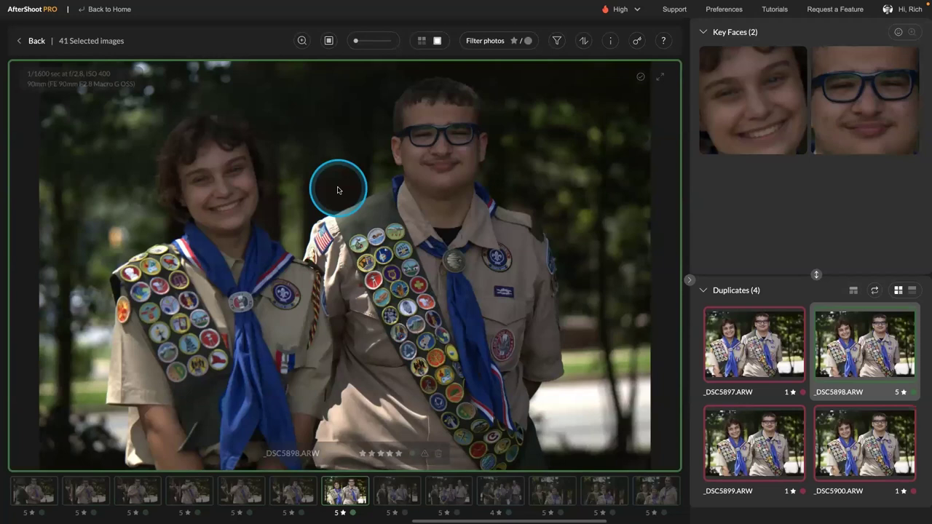
pyautogui.press('Escape')
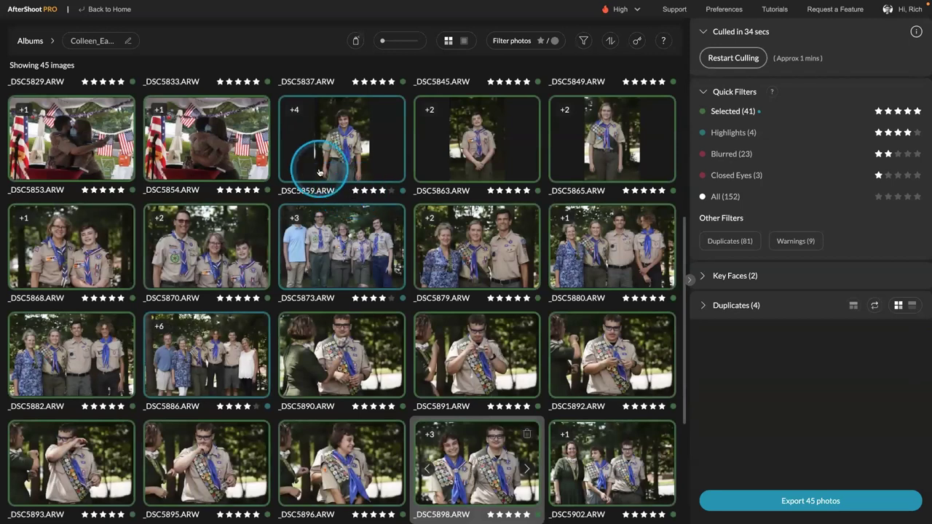
pyautogui.scroll(-3, 321, 173)
# Review the duplicate group _DSC5916–_DSC5919 full size and compare shots in the following groups
pyautogui.scroll(-2, 453, 323)
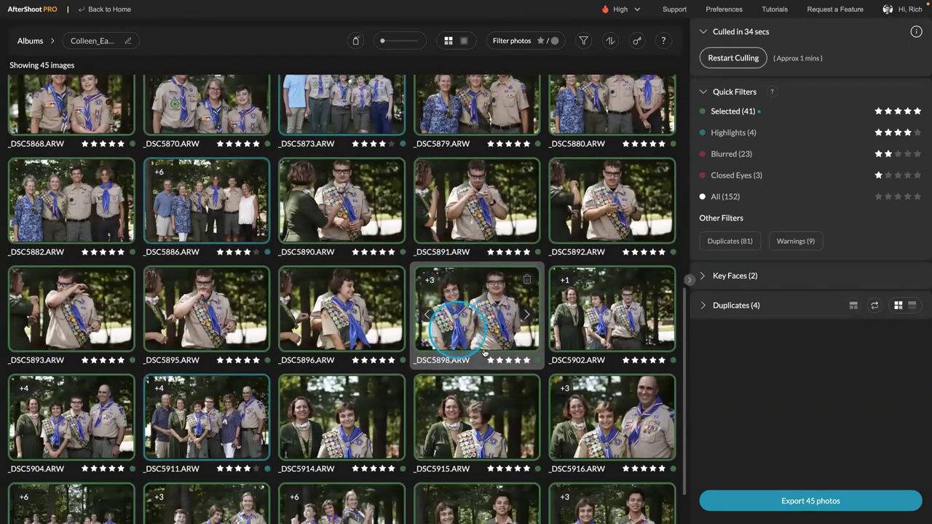
pyautogui.click(590, 407)
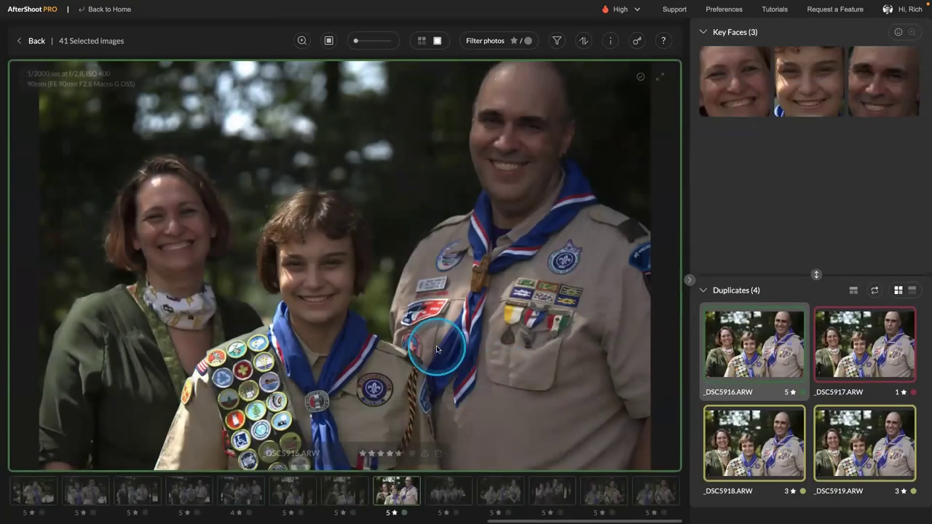
pyautogui.press('Right')
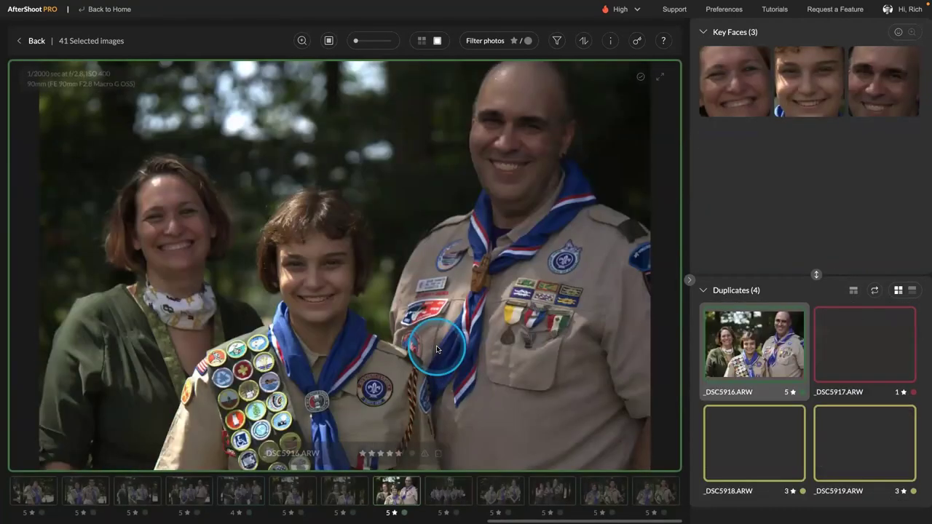
pyautogui.press('Right')
pyautogui.press('Right')
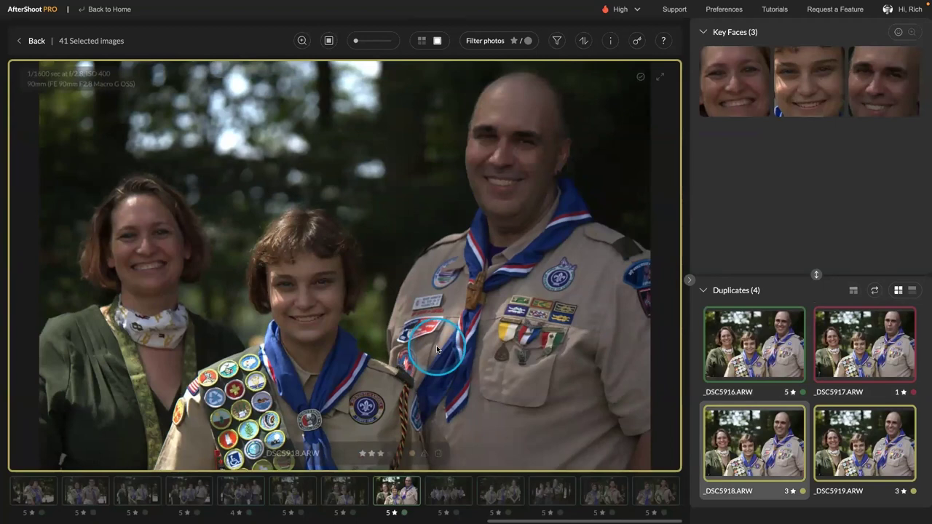
pyautogui.press('Left')
pyautogui.press('Left')
pyautogui.press('Left')
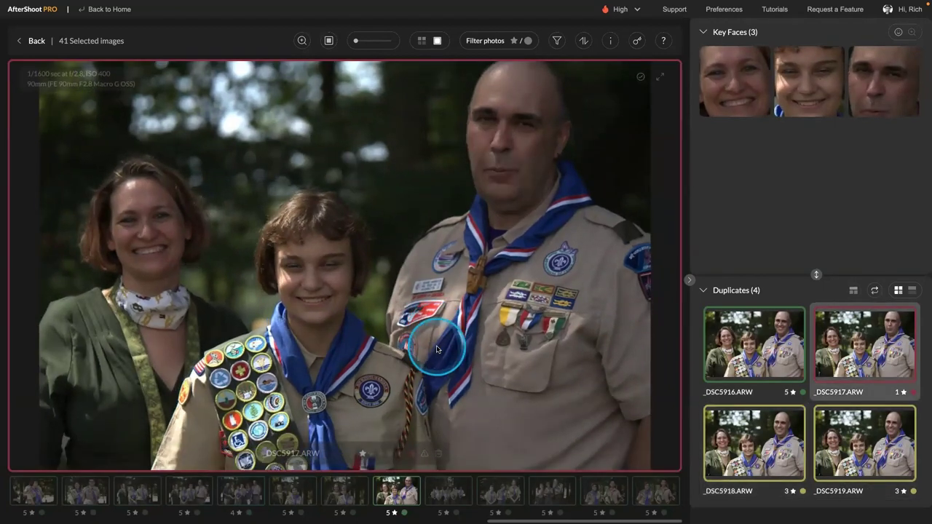
pyautogui.press('Right')
pyautogui.press('Right')
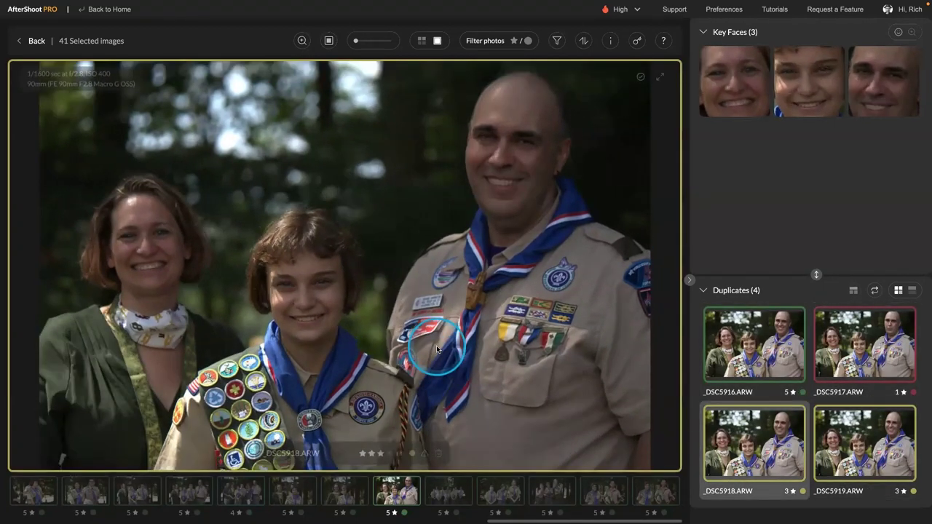
pyautogui.press('Right')
pyautogui.press('Left')
pyautogui.press('Left')
pyautogui.press('Left')
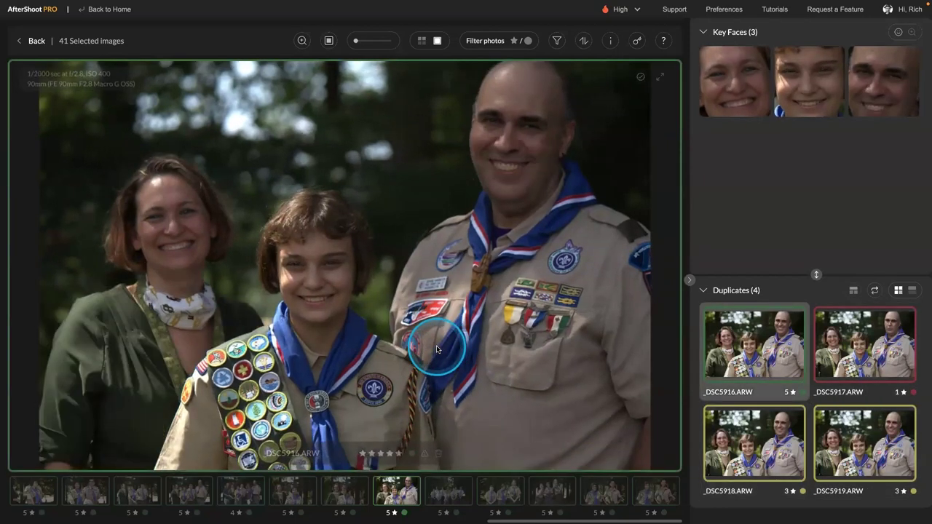
pyautogui.press('Down')
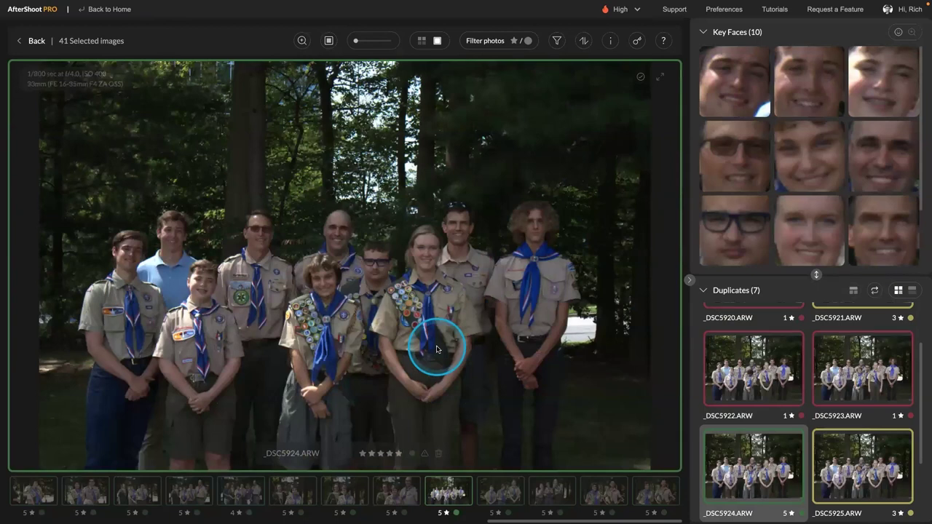
pyautogui.press('Left')
pyautogui.press('Right')
pyautogui.press('Down')
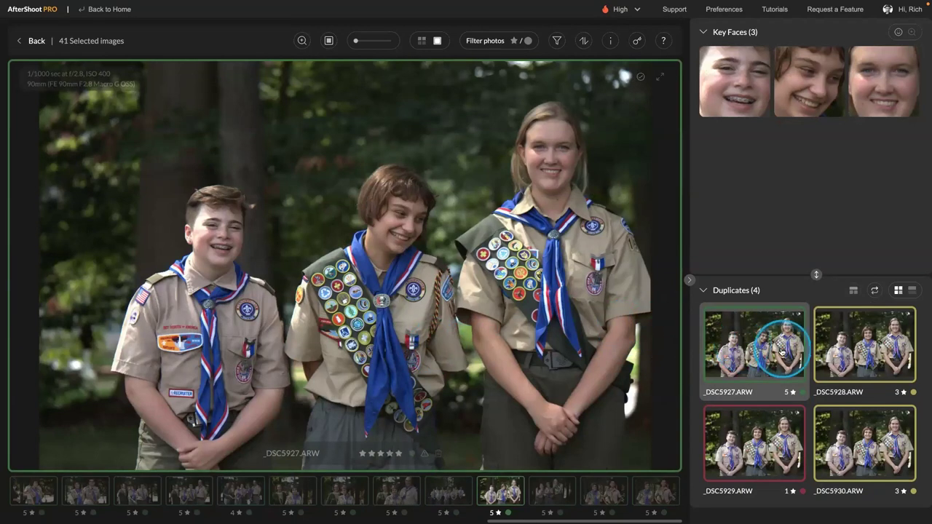
# Rate duplicate _DSC5928 five stars, bringing selected images to 42, and continue to later groups
pyautogui.click(886, 360)
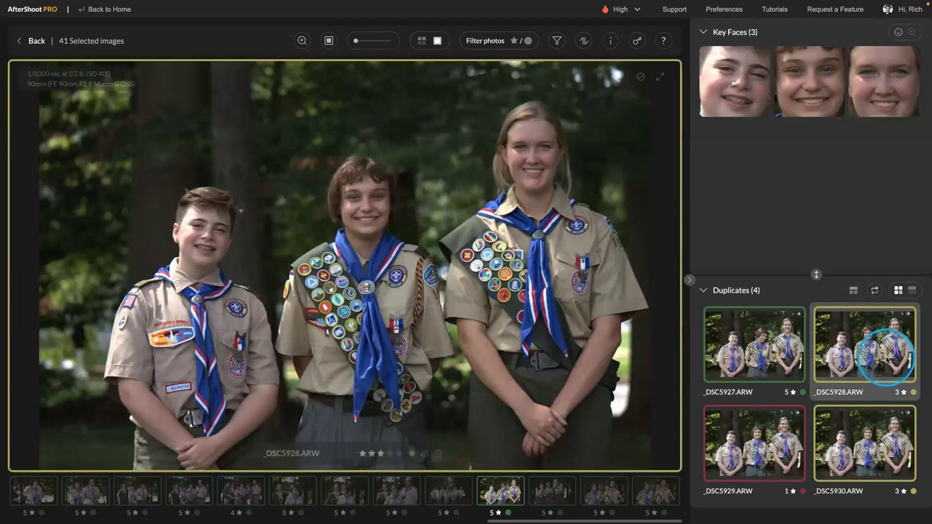
pyautogui.press('5')
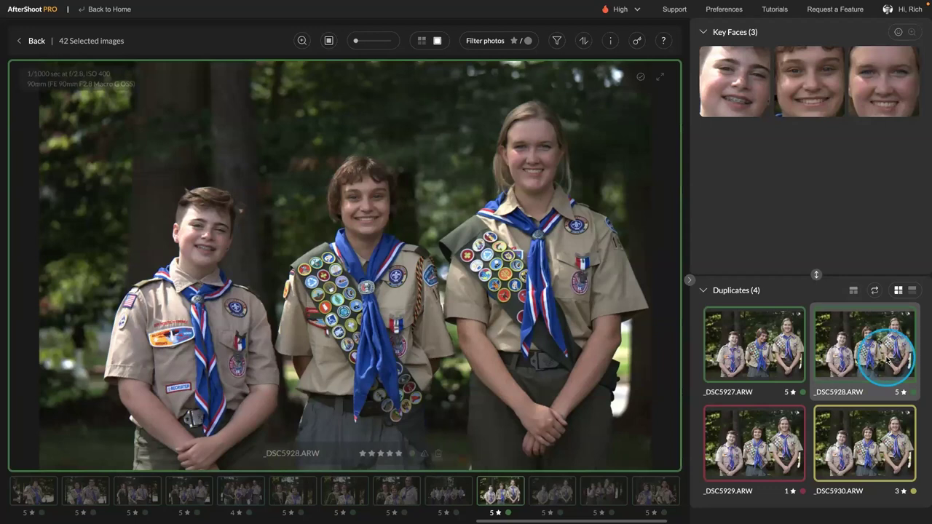
pyautogui.press('Left')
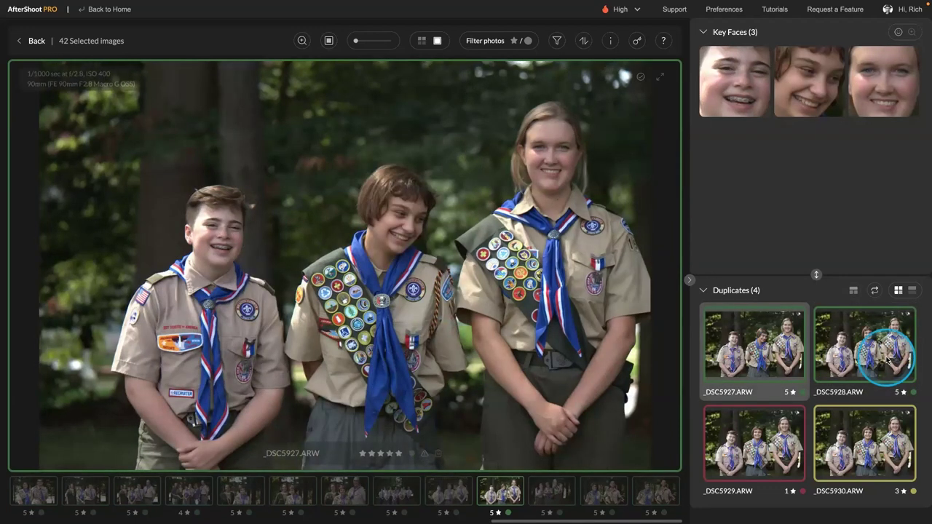
pyautogui.press('Down')
pyautogui.press('Down')
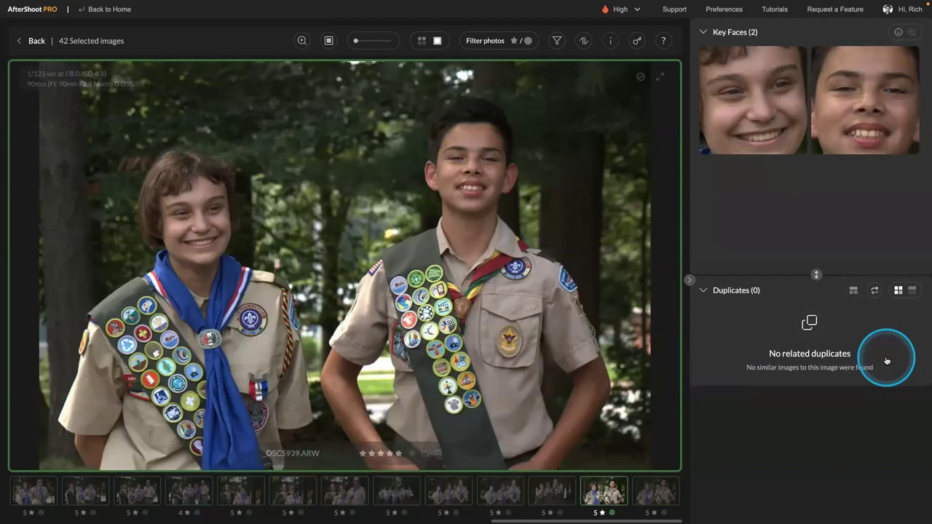
pyautogui.press('Down')
# Create a new album by importing the Atlanta folder from _Culling (146 images)
pyautogui.press('Escape')
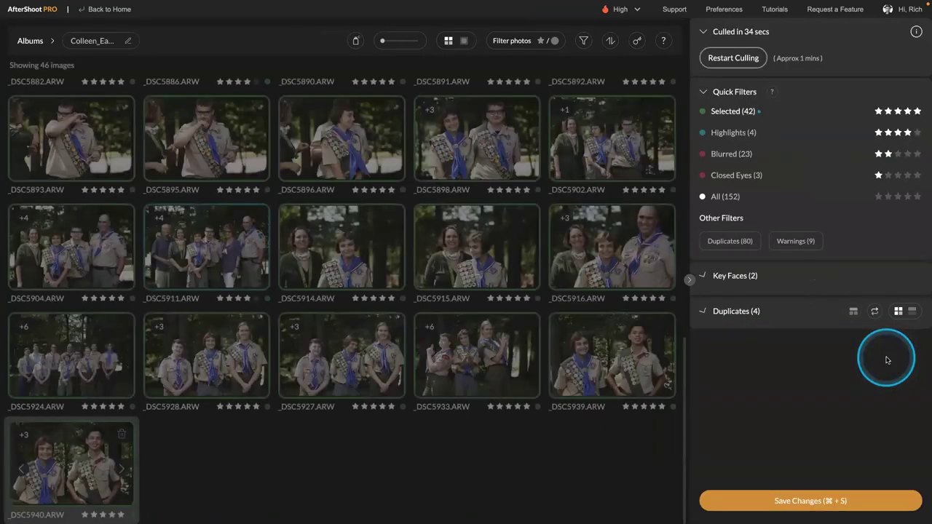
pyautogui.click(29, 43)
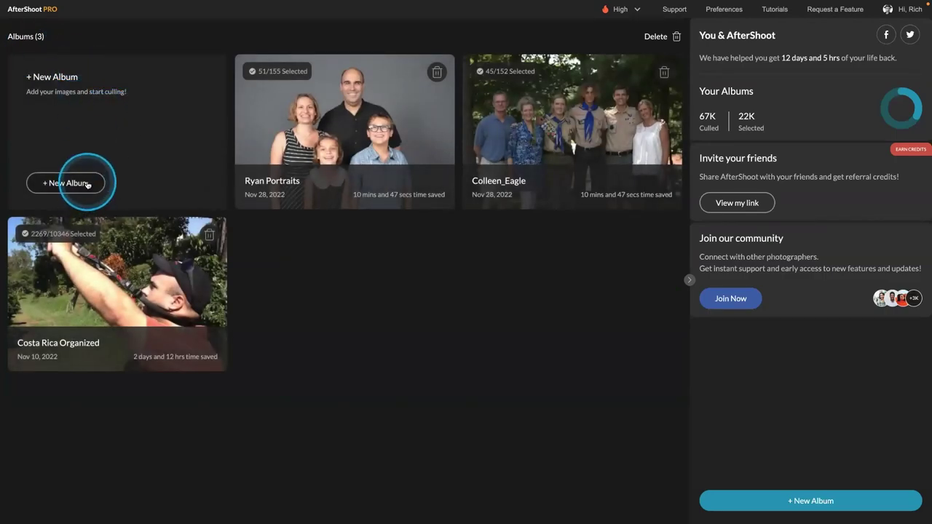
pyautogui.click(86, 183)
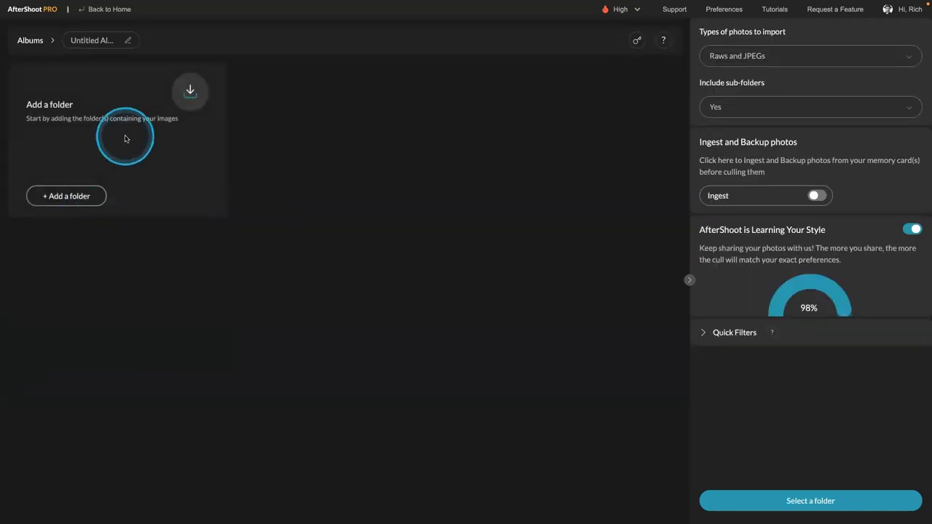
pyautogui.click(84, 195)
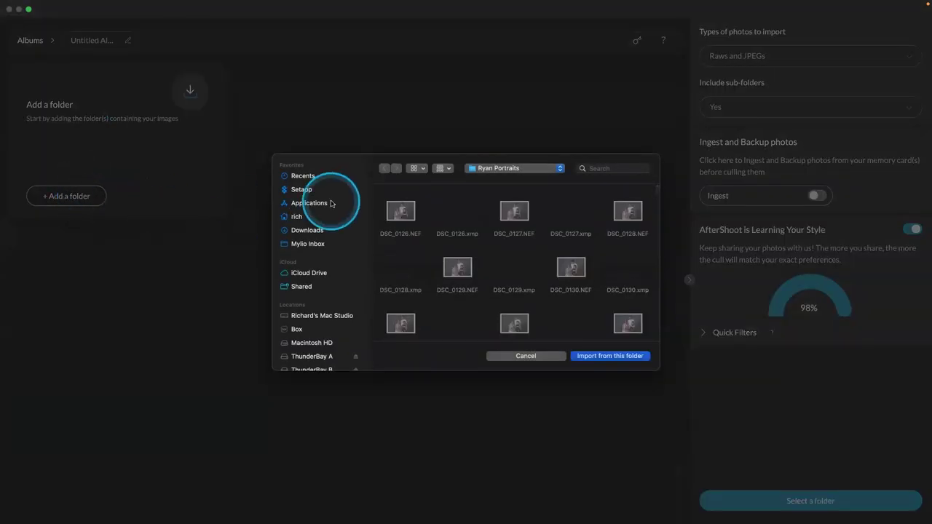
pyautogui.press('super+Up')
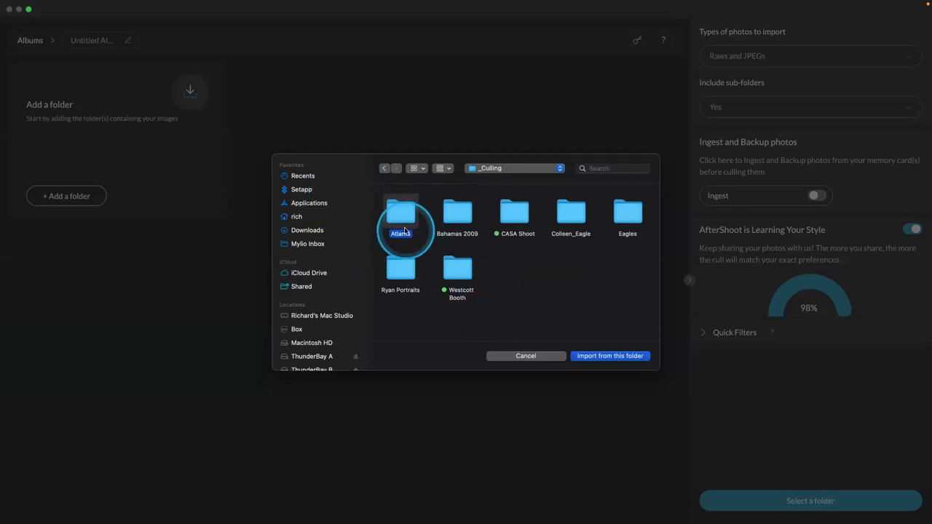
pyautogui.click(598, 356)
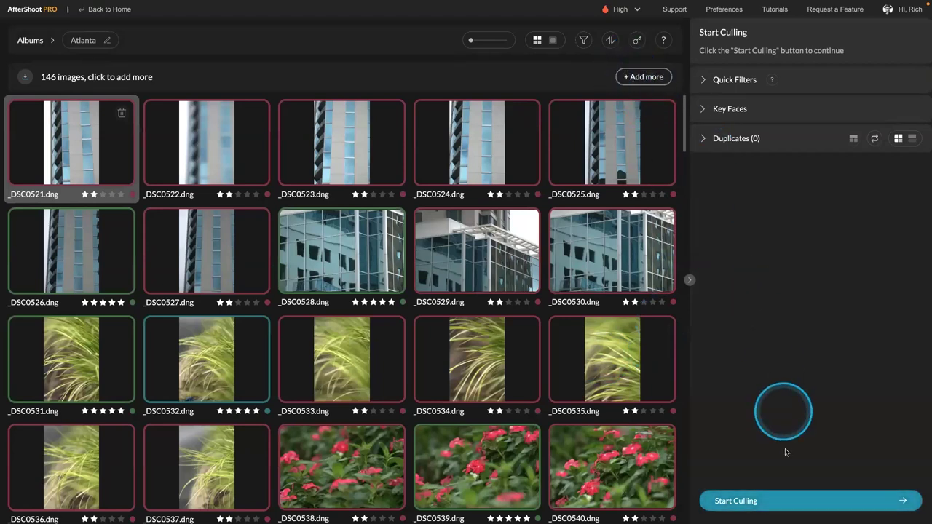
# Start culling the Atlanta album with shoot type Others and Loose duplicate criteria
pyautogui.click(780, 500)
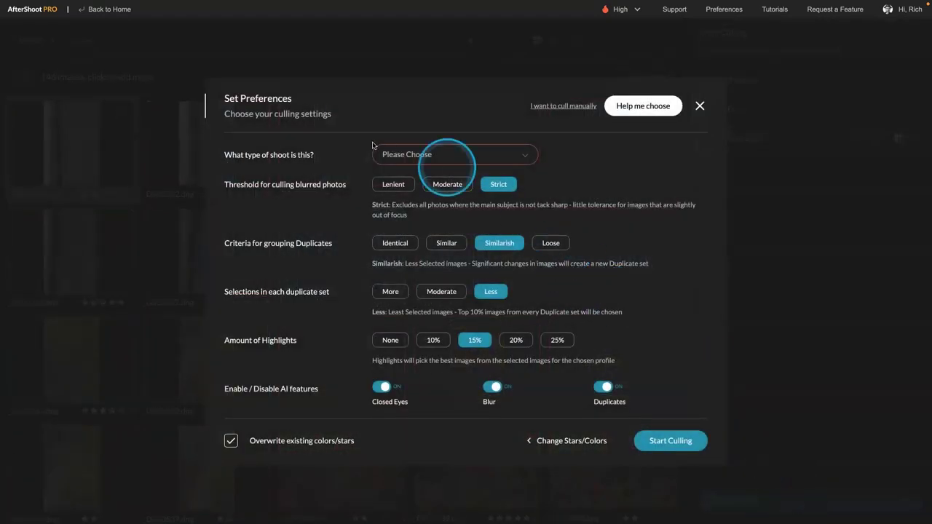
pyautogui.click(412, 153)
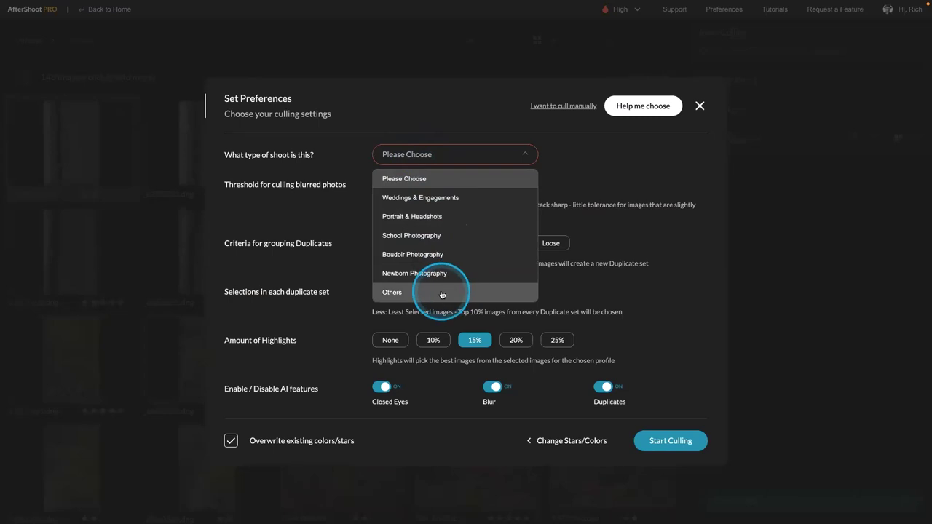
pyautogui.click(442, 295)
pyautogui.click(410, 156)
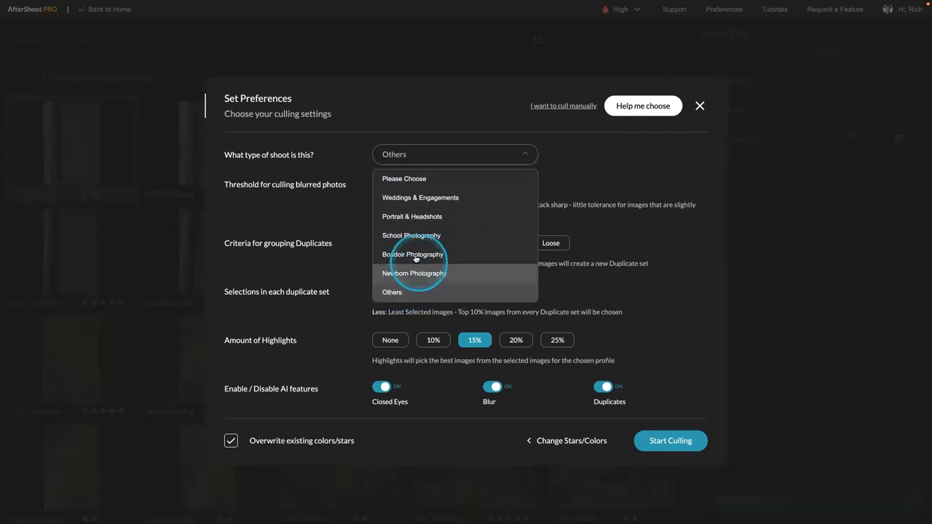
pyautogui.click(565, 180)
pyautogui.moveTo(496, 192)
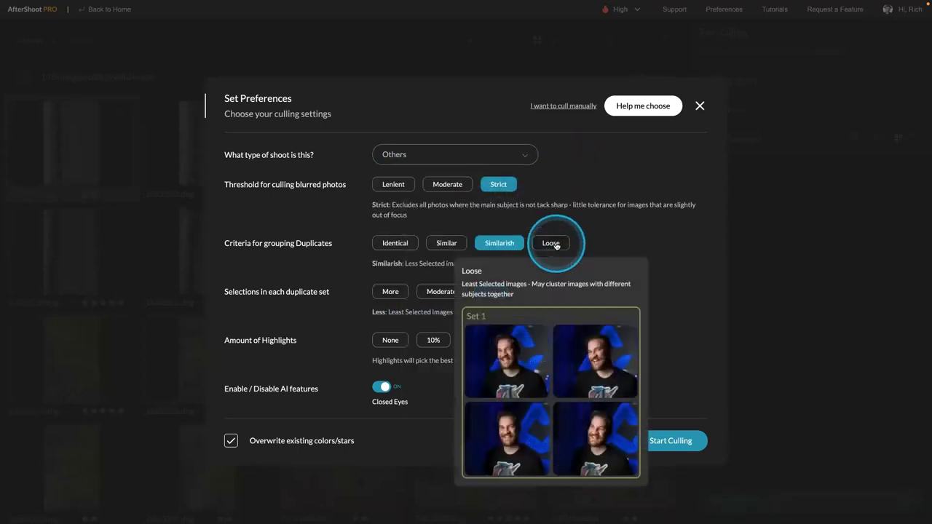
pyautogui.click(552, 244)
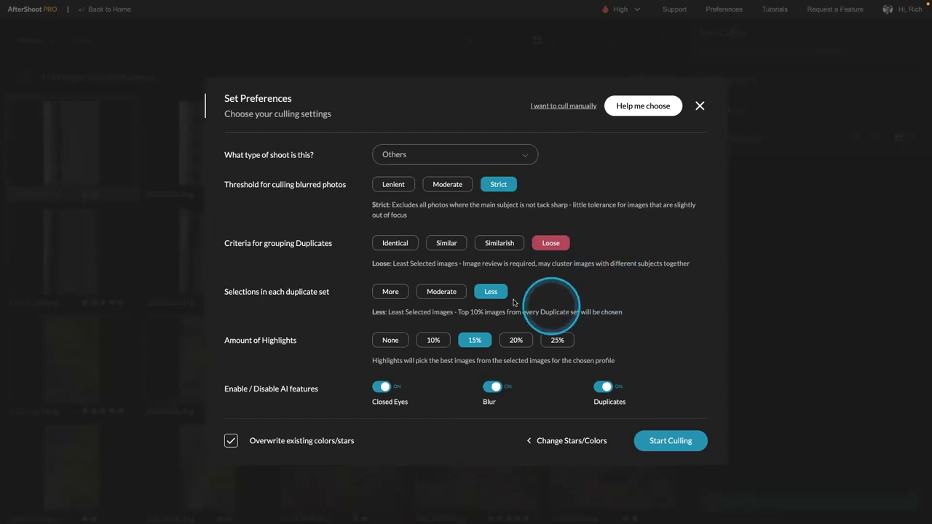
pyautogui.click(671, 441)
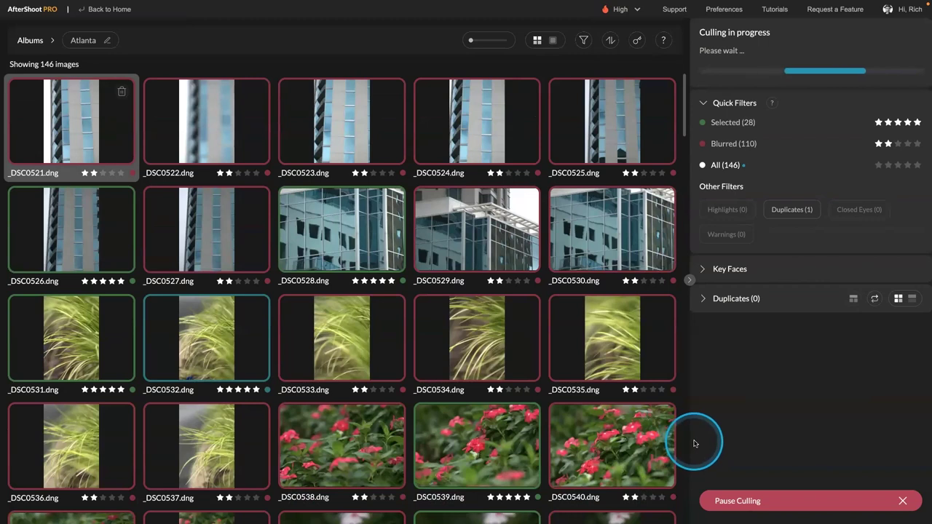
# Pause the culling, dismiss the paused notice, and restart culling with the same settings
pyautogui.click(765, 499)
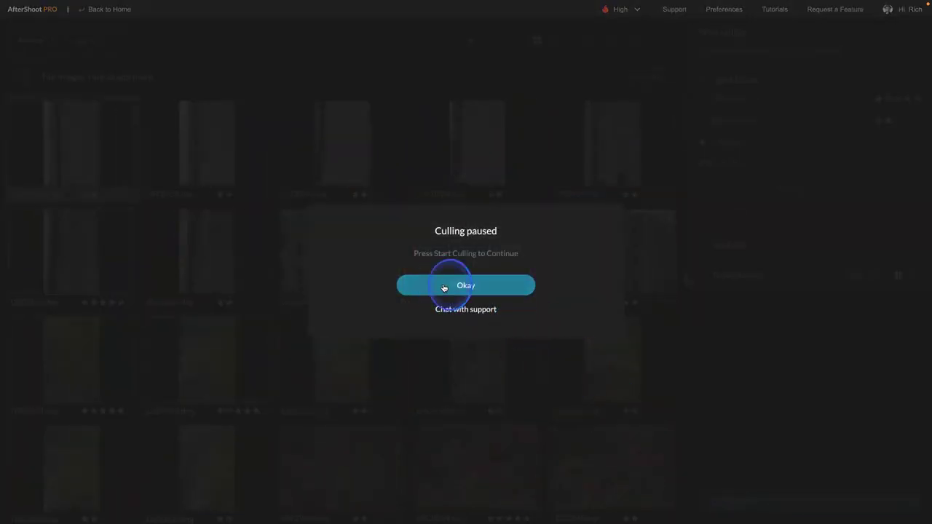
pyautogui.click(446, 288)
pyautogui.click(738, 501)
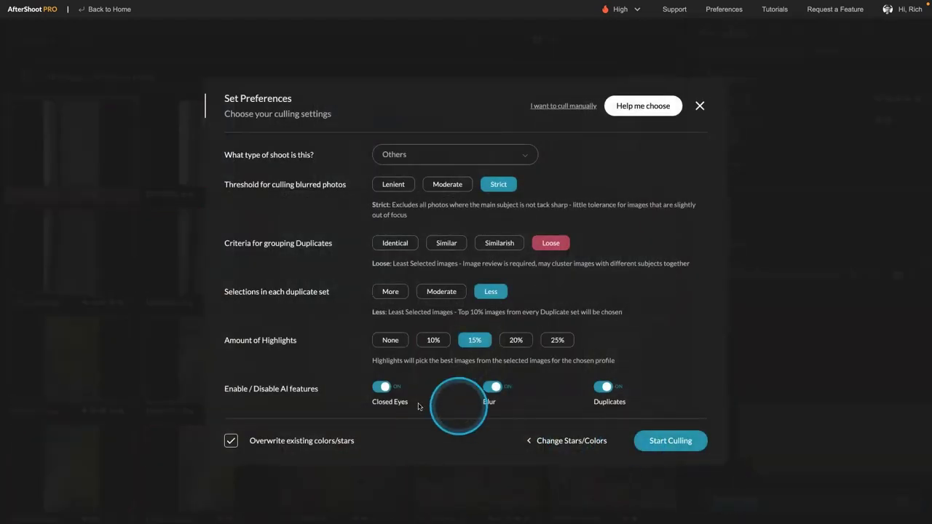
pyautogui.click(688, 446)
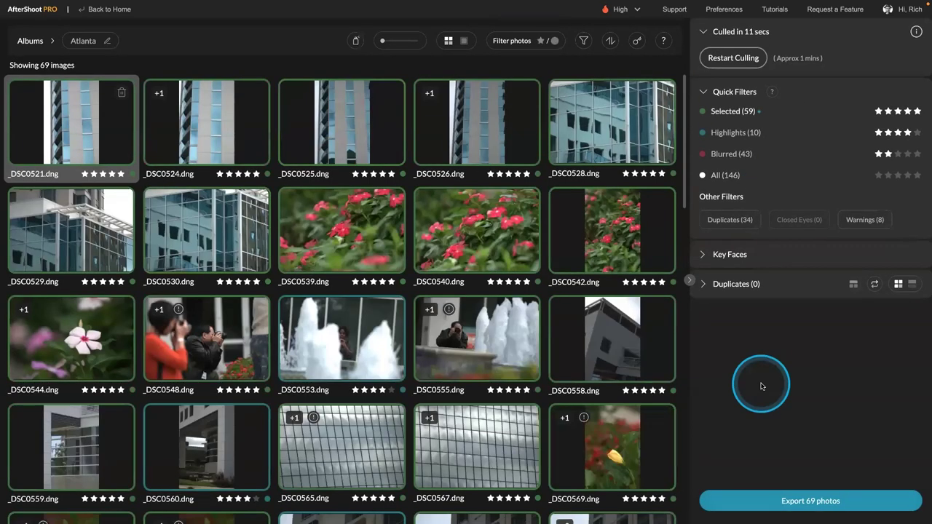
# Apply the Without Duplicates and Without Faces advanced filters, leaving 44 Atlanta images
pyautogui.click(583, 40)
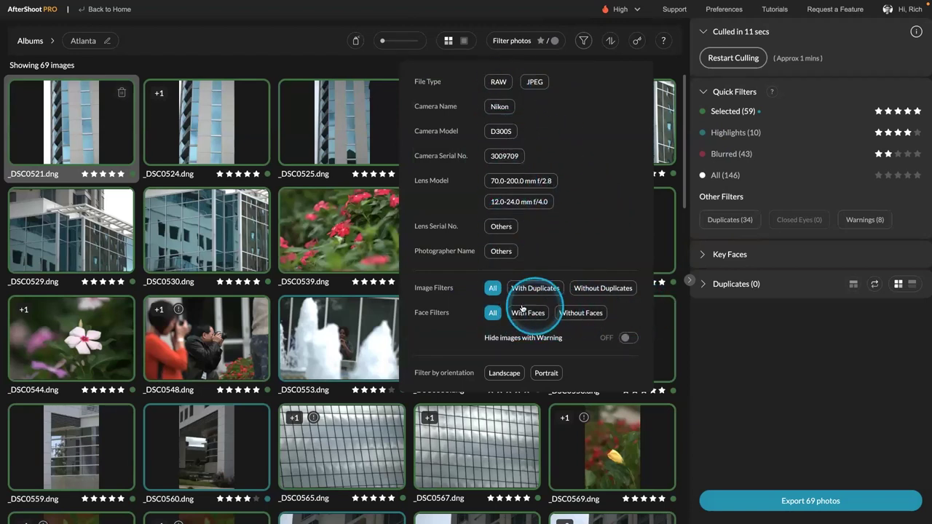
pyautogui.click(613, 292)
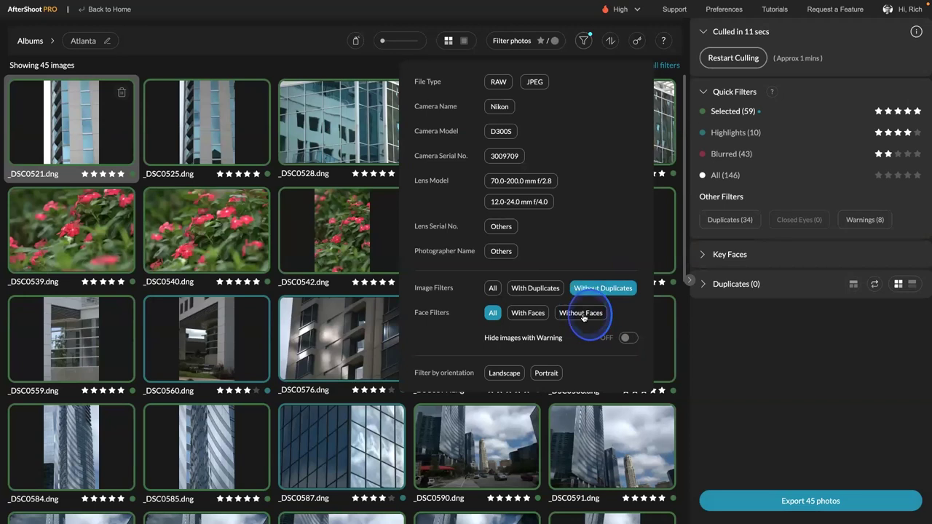
pyautogui.click(583, 317)
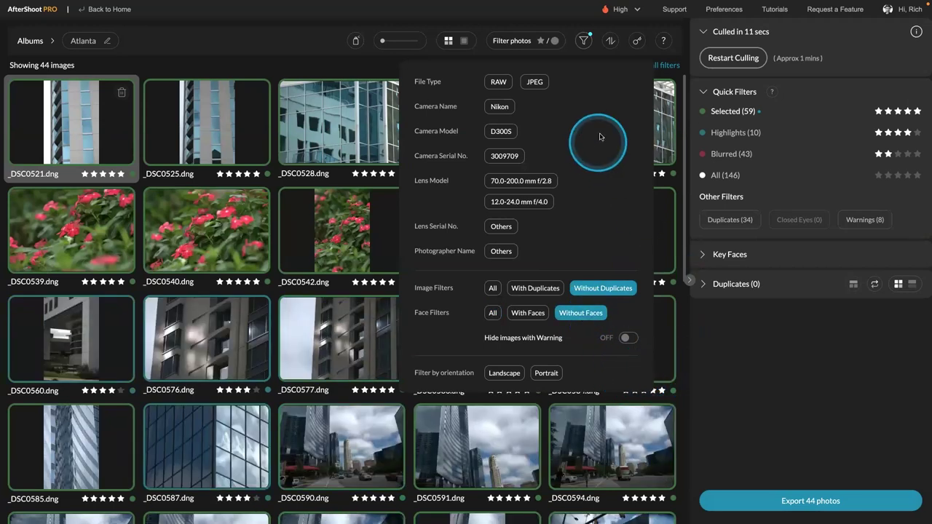
# Set the star filter to ≥ 4 stars and scroll through the 44 resulting images
pyautogui.click(503, 46)
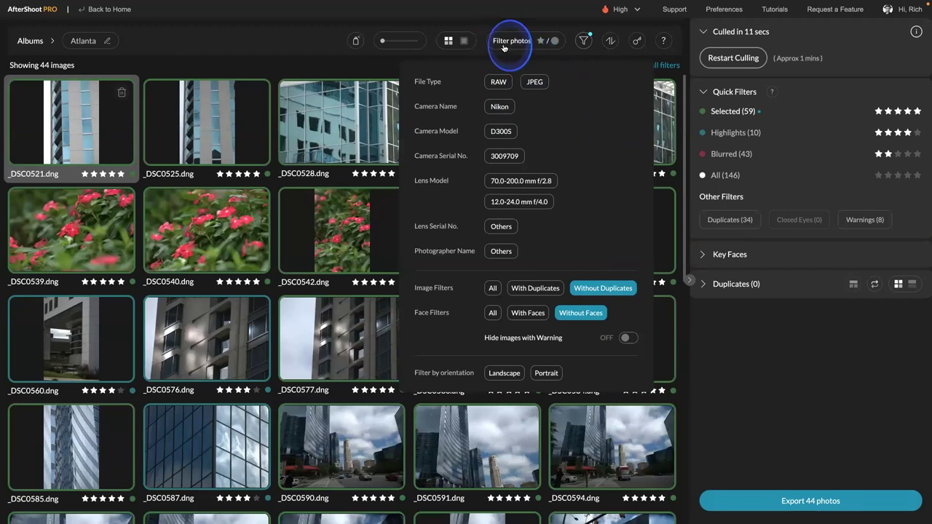
pyautogui.click(503, 45)
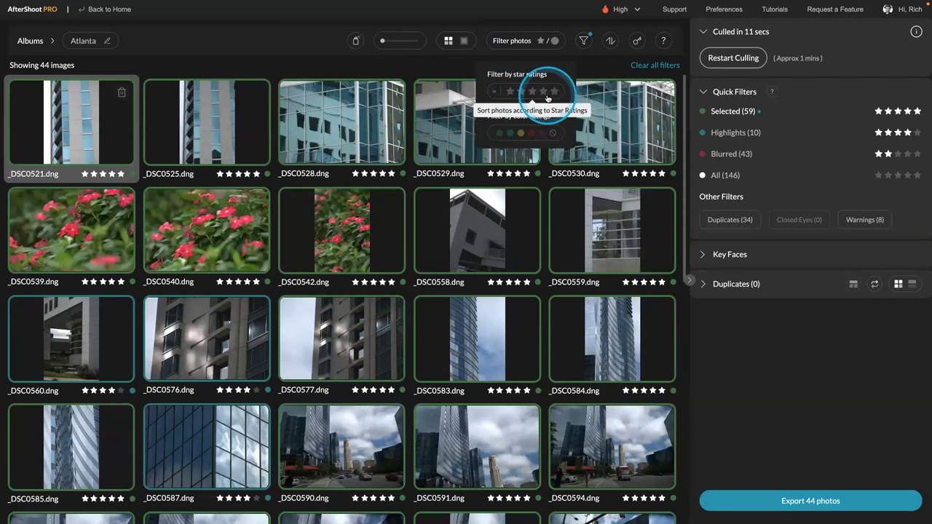
pyautogui.click(546, 95)
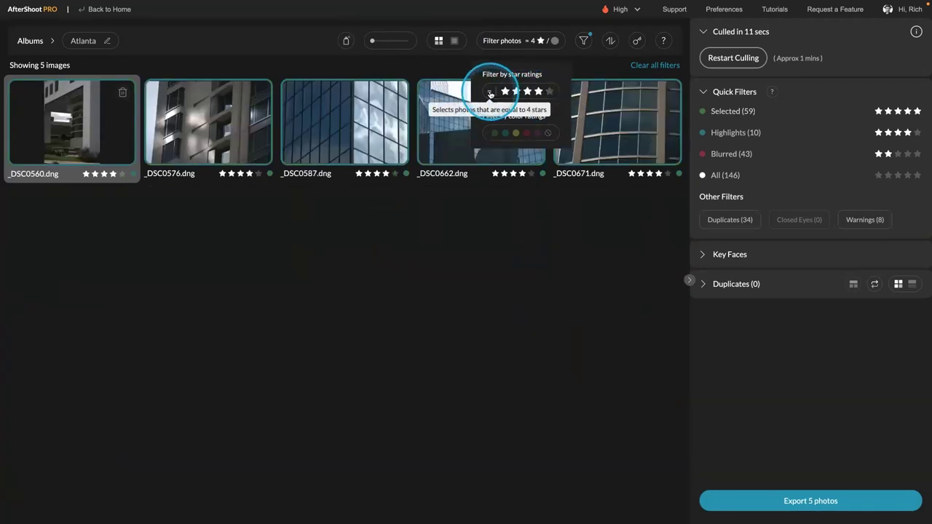
pyautogui.click(490, 94)
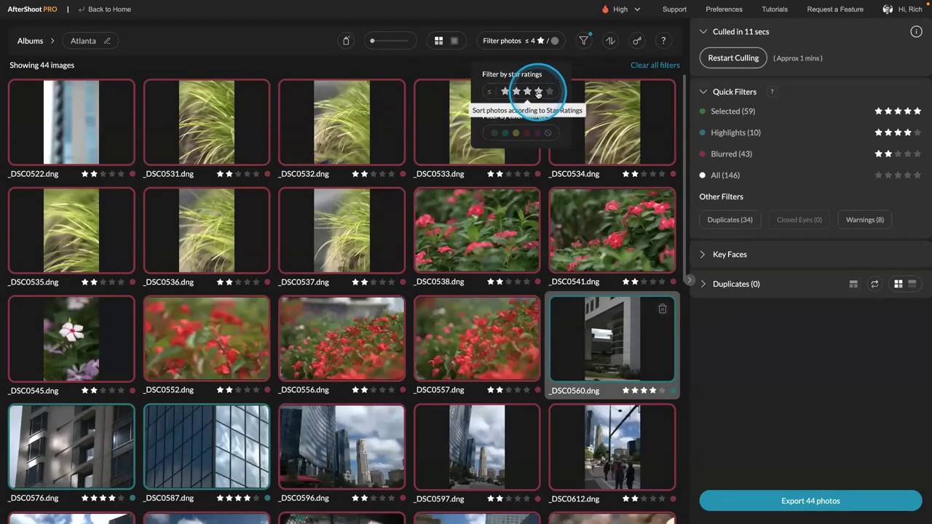
pyautogui.click(538, 92)
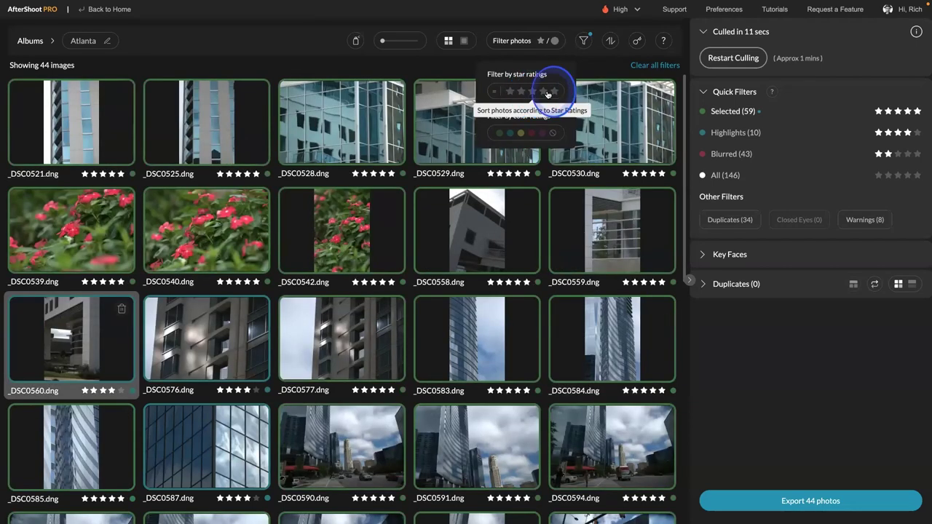
pyautogui.click(548, 94)
pyautogui.click(491, 93)
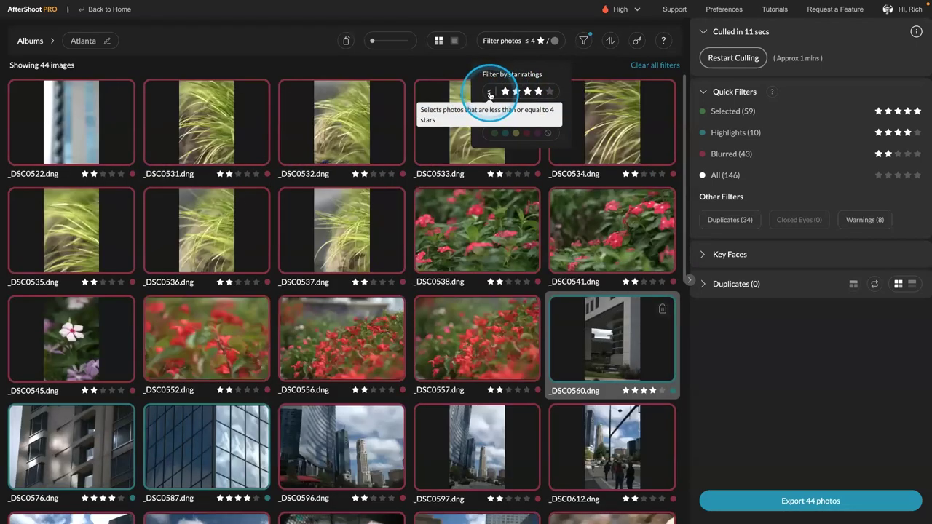
pyautogui.click(490, 93)
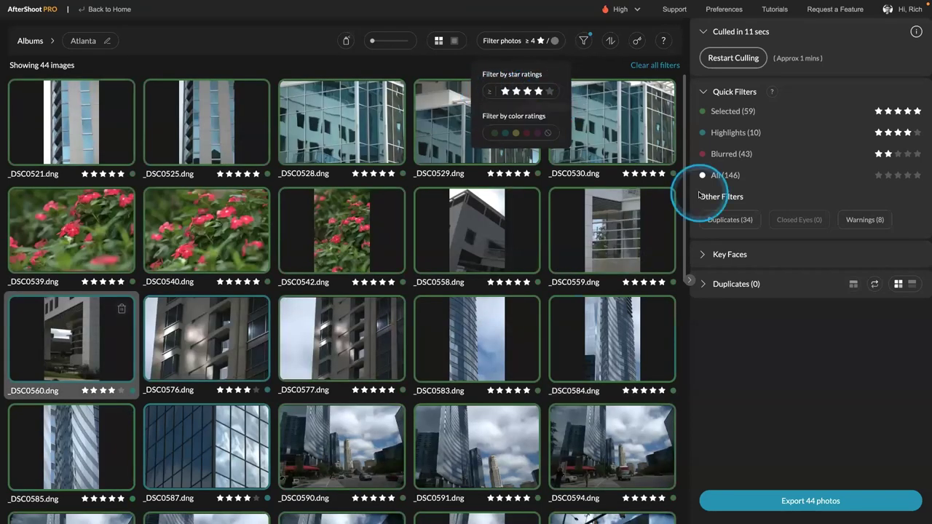
pyautogui.click(754, 340)
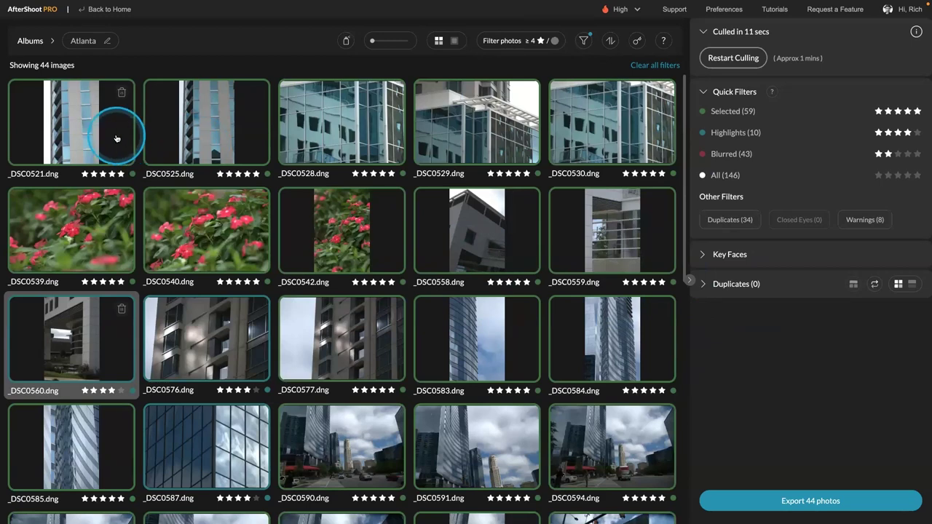
pyautogui.scroll(-3, 117, 138)
pyautogui.scroll(-5, 116, 138)
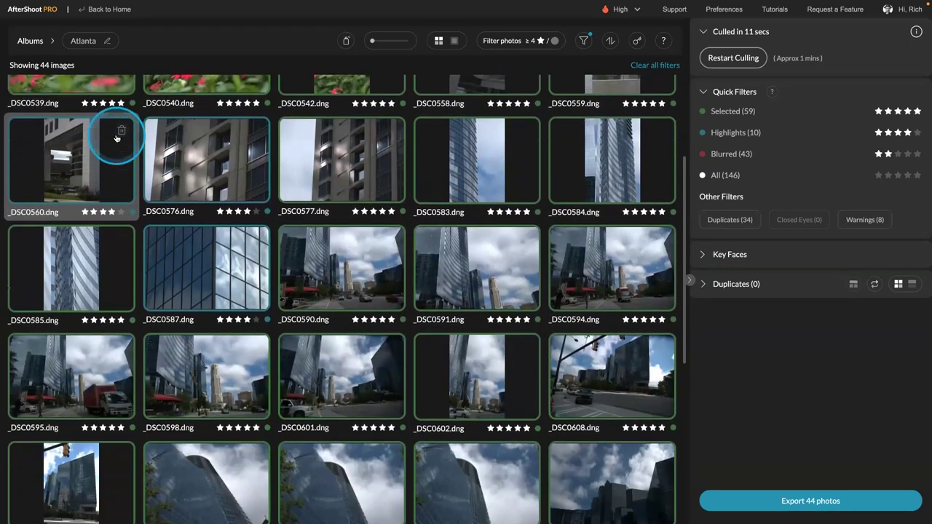
pyautogui.scroll(-8, 117, 138)
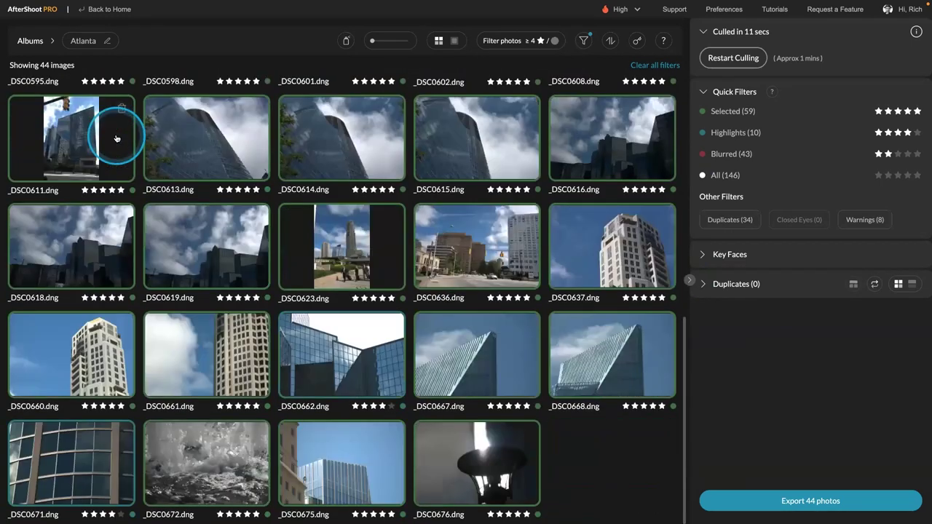
pyautogui.scroll(15, 116, 138)
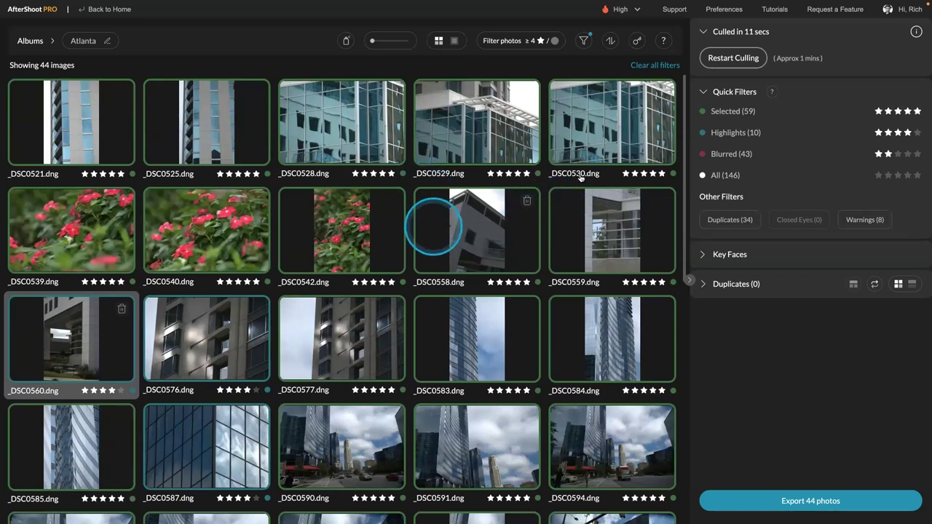
# Create a new album from the CASA Shoot folder, importing its 1007 images
pyautogui.click(31, 42)
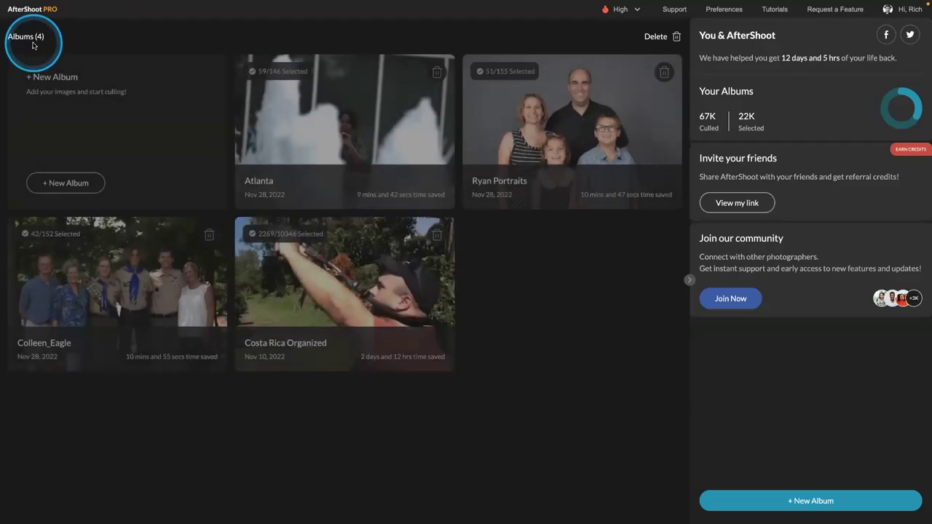
pyautogui.click(55, 186)
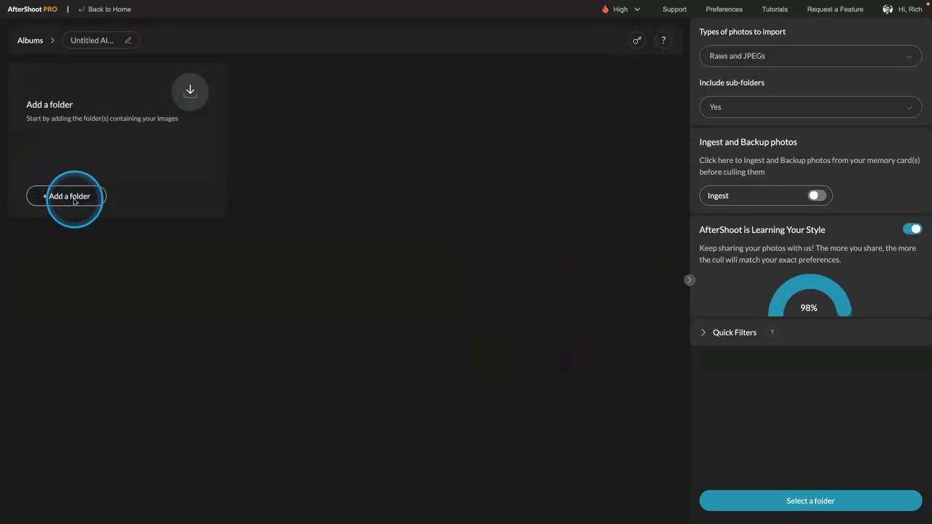
pyautogui.click(73, 201)
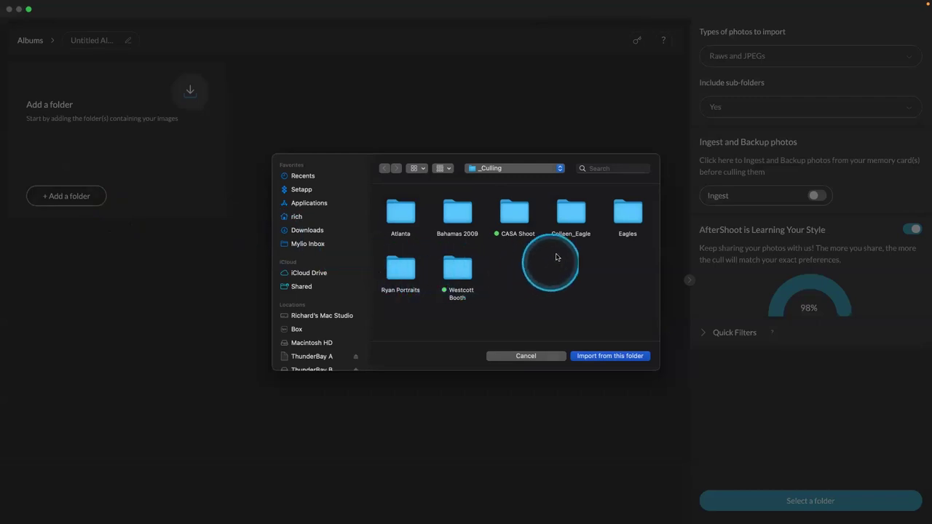
pyautogui.click(515, 215)
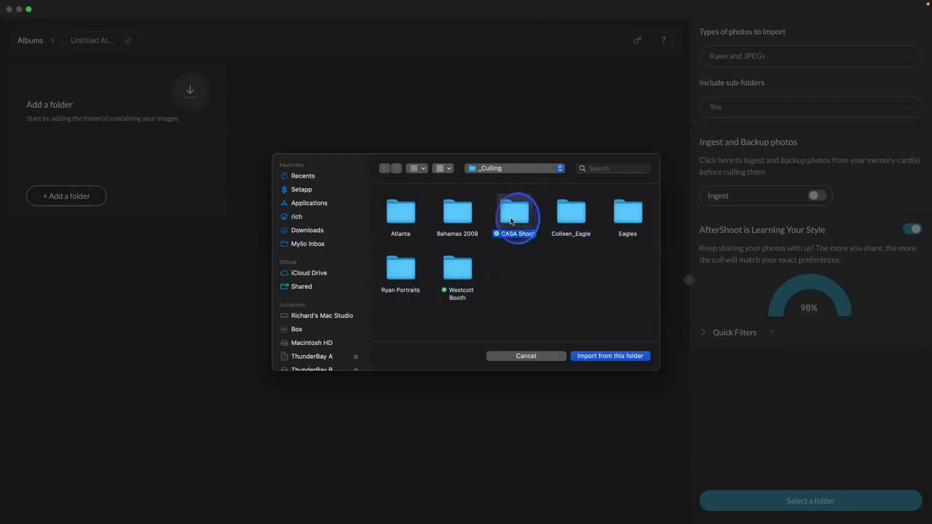
pyautogui.click(591, 356)
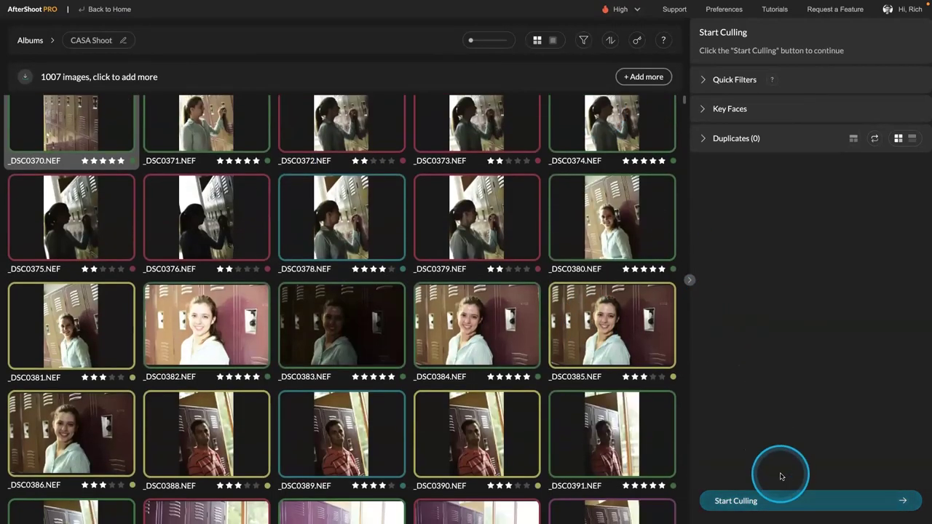
# Begin culling the CASA Shoot album with School Photography as the shoot type
pyautogui.click(780, 501)
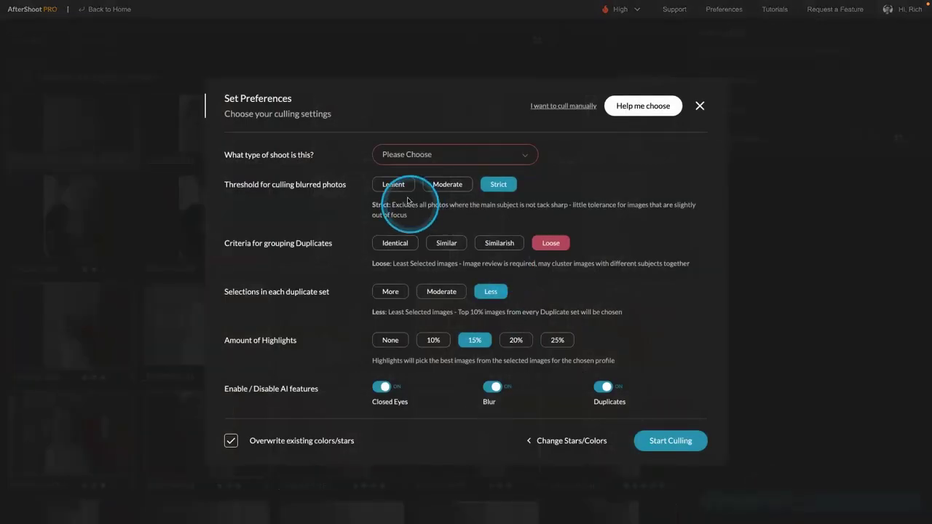
pyautogui.click(388, 154)
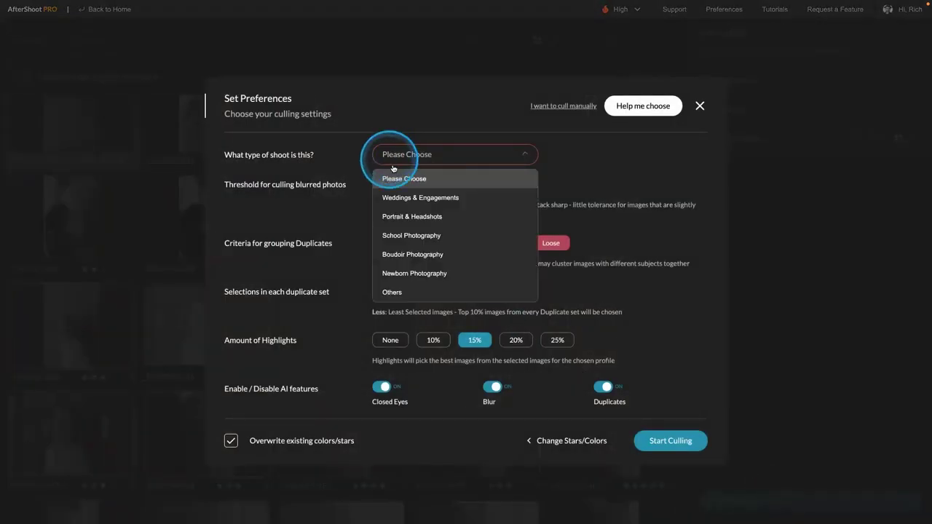
pyautogui.click(430, 235)
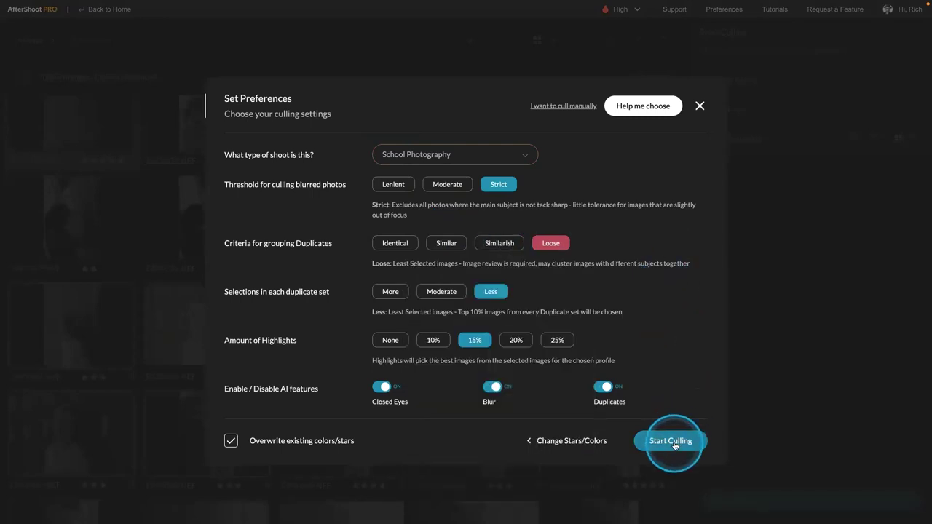
pyautogui.click(670, 441)
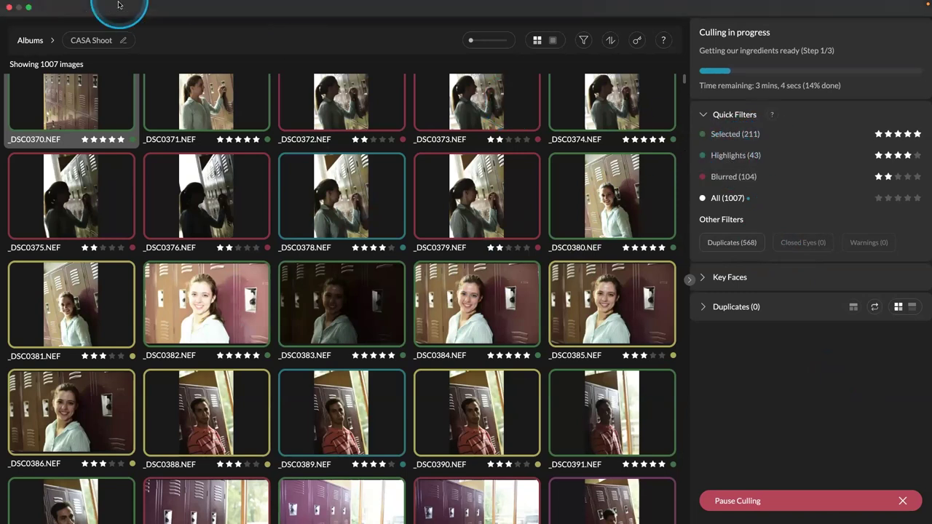
pyautogui.moveTo(54, 6)
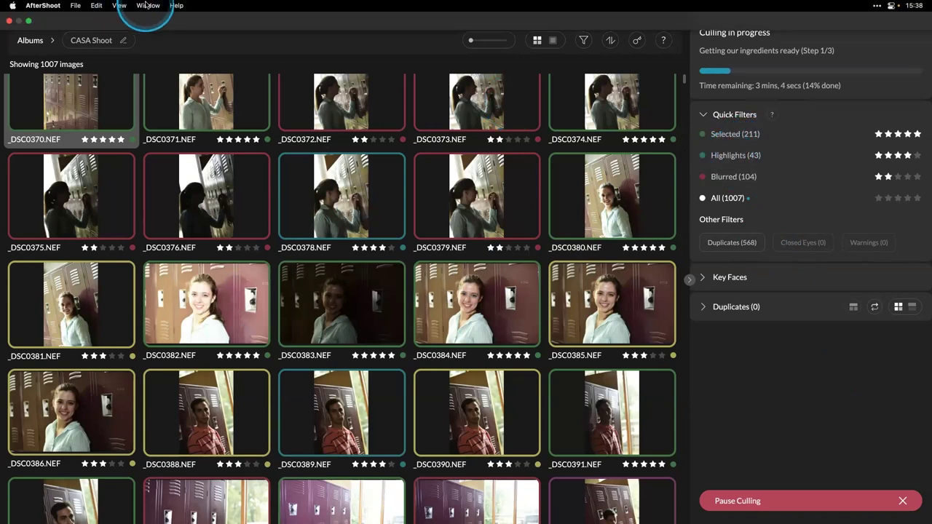
pyautogui.click(77, 6)
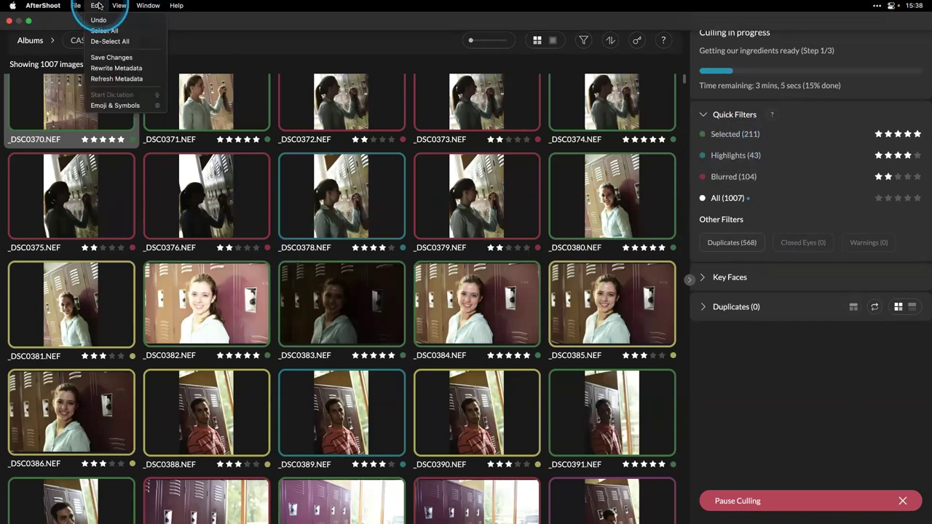
pyautogui.click(408, 29)
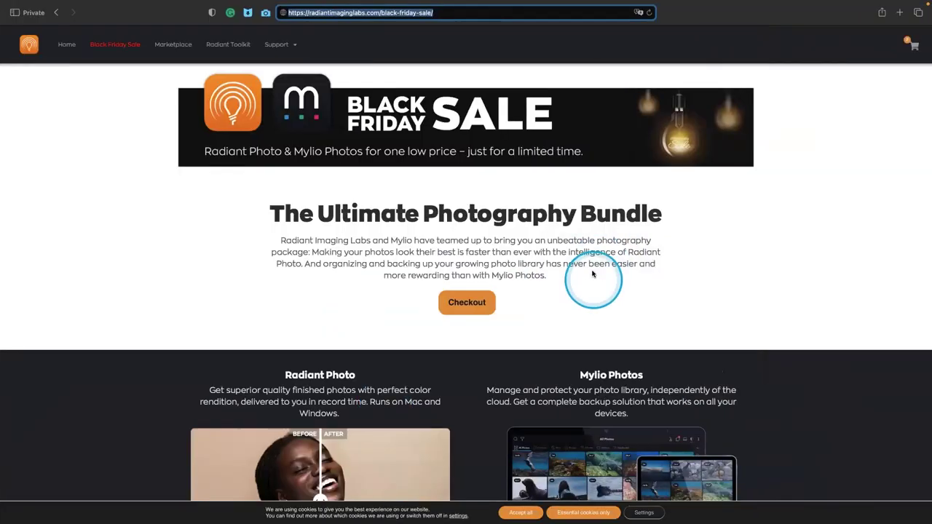
# Go to photofocus.com in a new Safari tab
pyautogui.press('super+t')
pyautogui.write('pho')
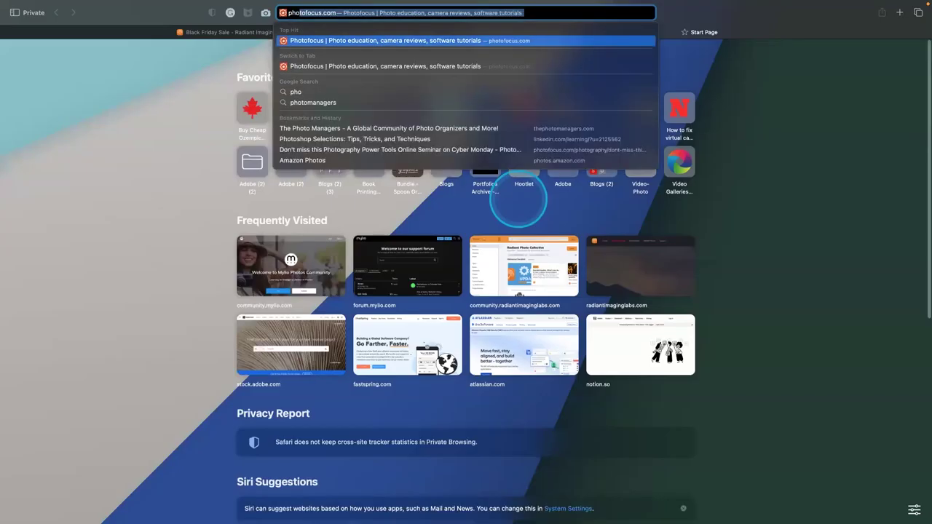
pyautogui.press('Return')
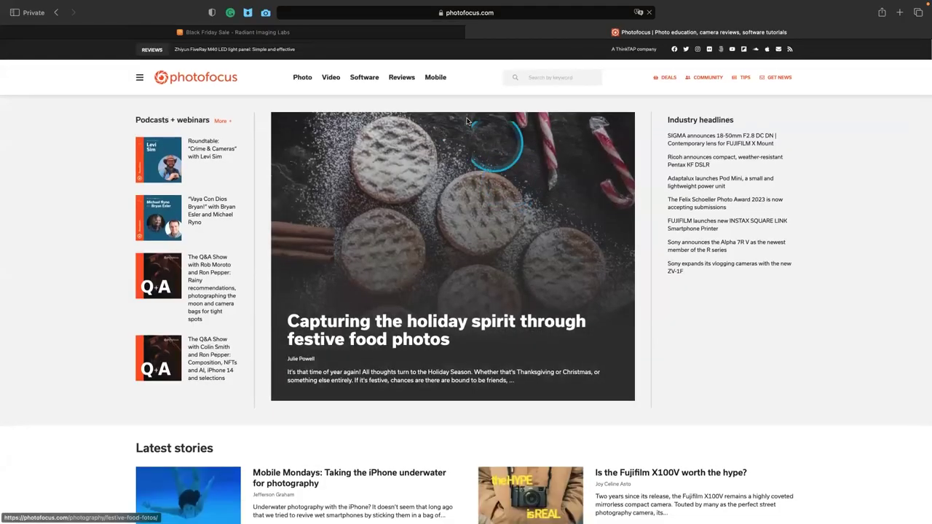
# Search the Photofocus site for 'aftershoot'
pyautogui.click(531, 77)
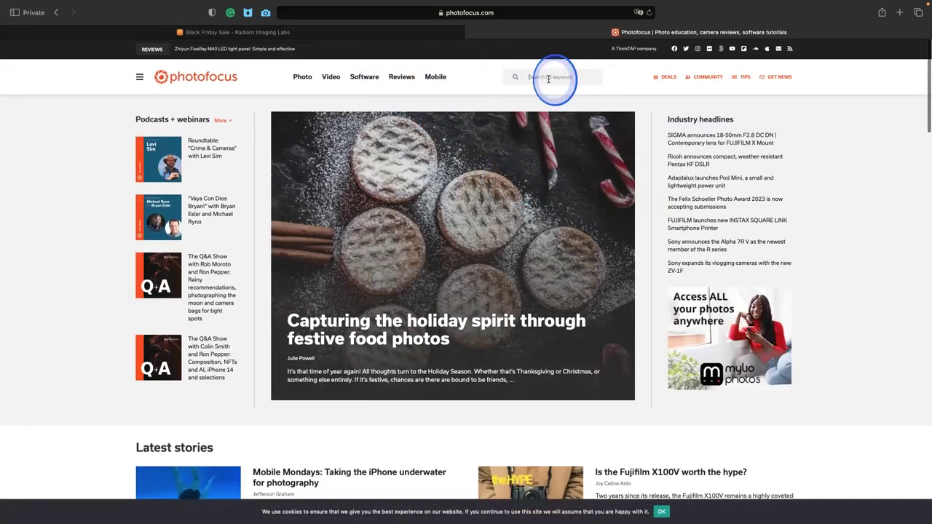
pyautogui.write('after')
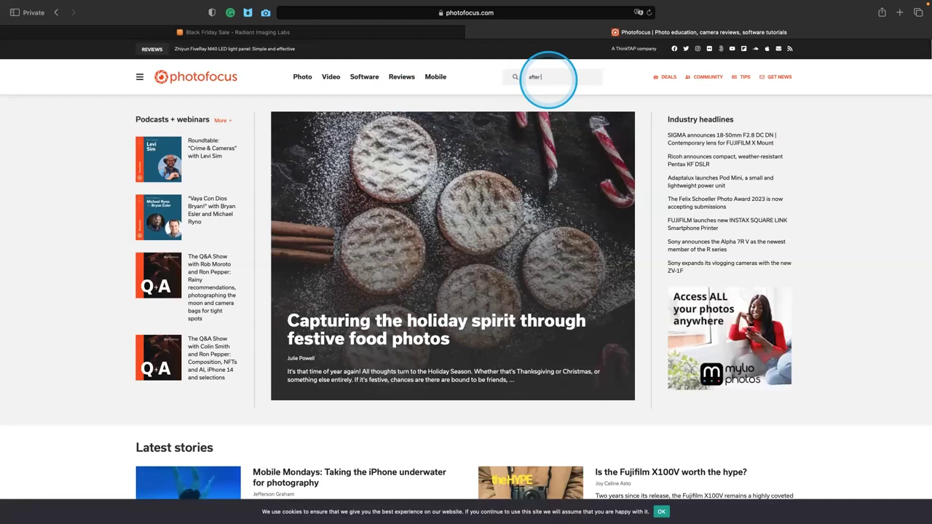
pyautogui.write('shoot')
pyautogui.press('Return')
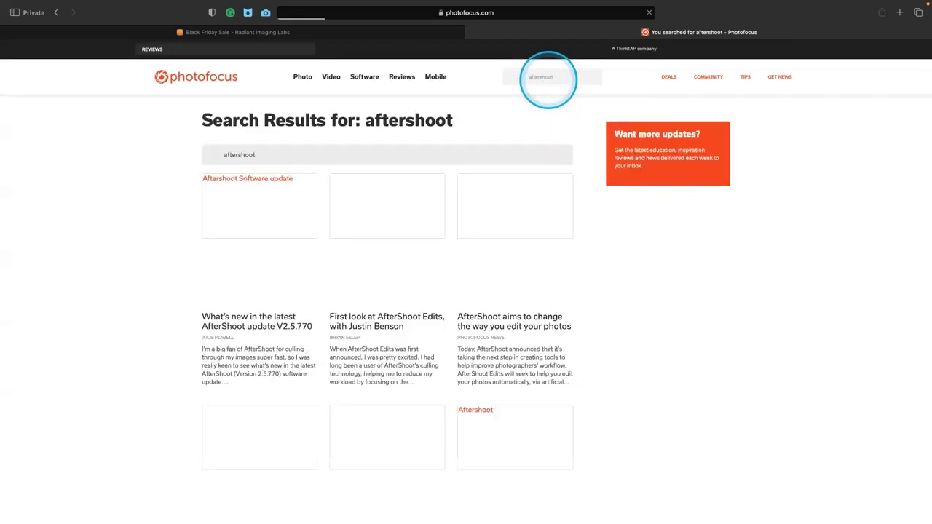
pyautogui.scroll(-1, 309, 195)
pyautogui.scroll(-3, 308, 195)
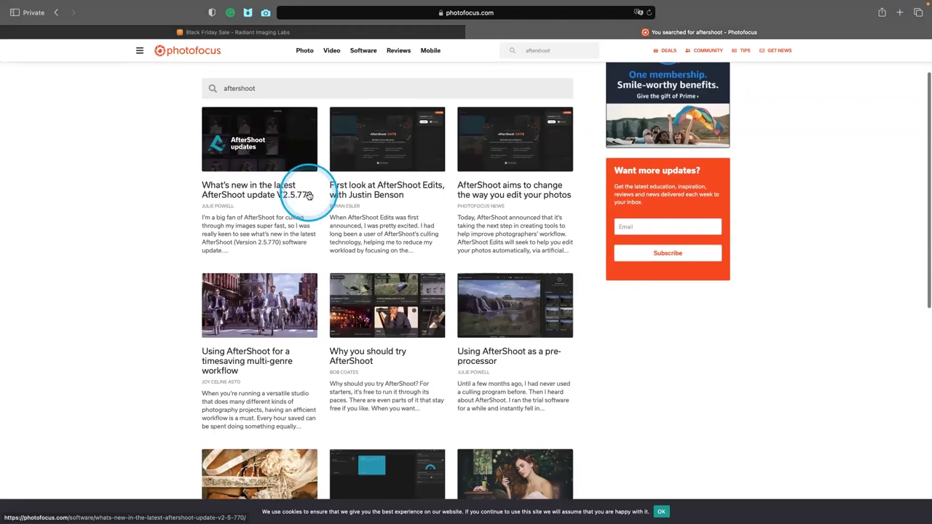
pyautogui.scroll(-6, 309, 196)
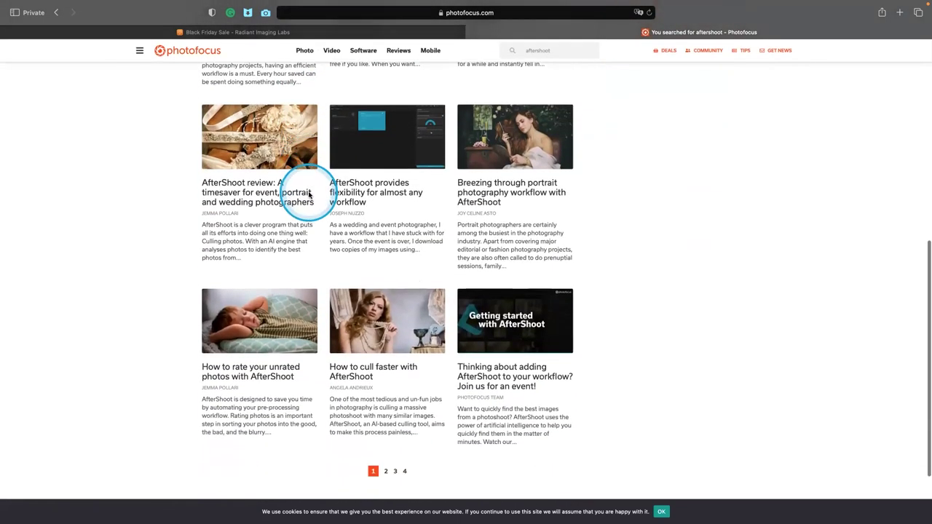
pyautogui.scroll(4, 309, 196)
pyautogui.scroll(3, 350, 204)
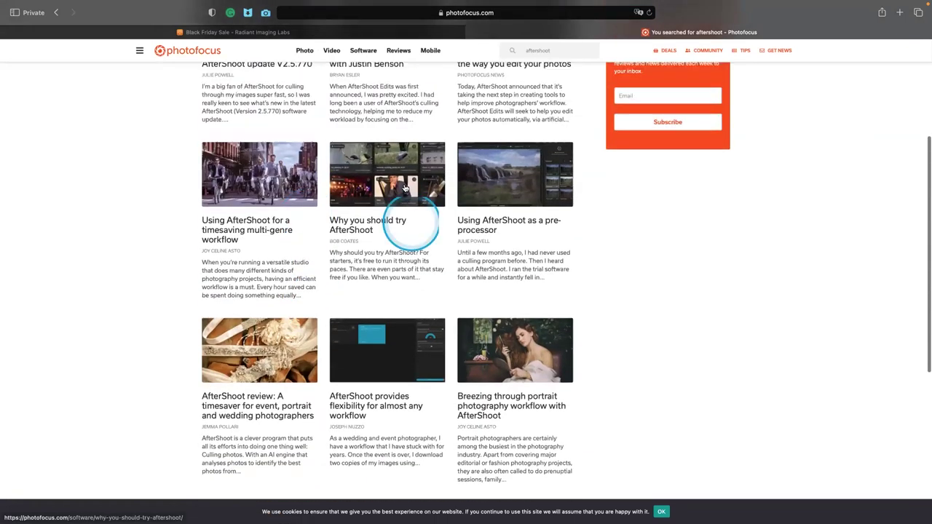
pyautogui.click(403, 186)
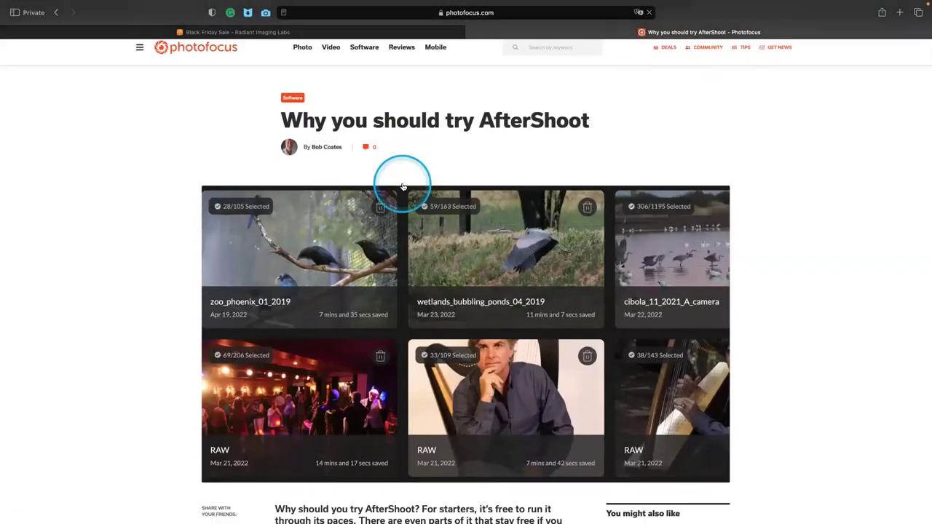
pyautogui.scroll(-10, 402, 187)
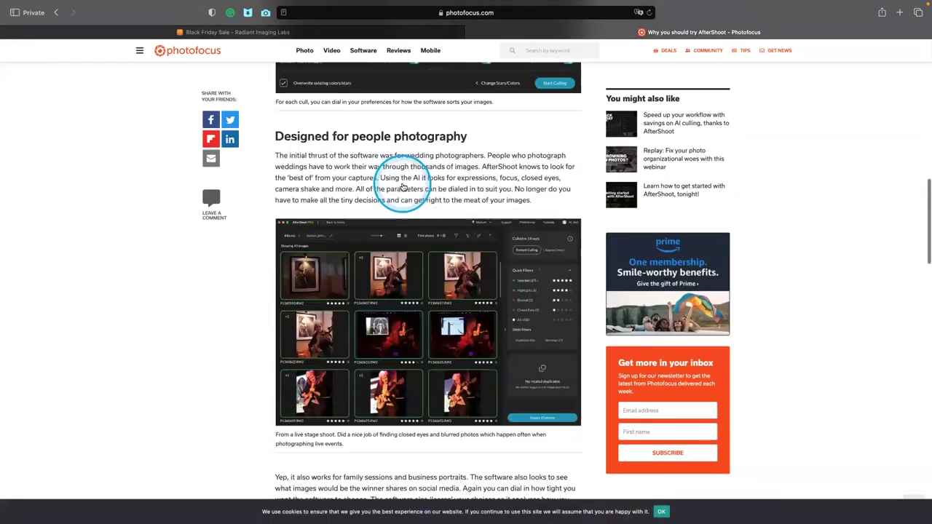
pyautogui.scroll(-15, 402, 187)
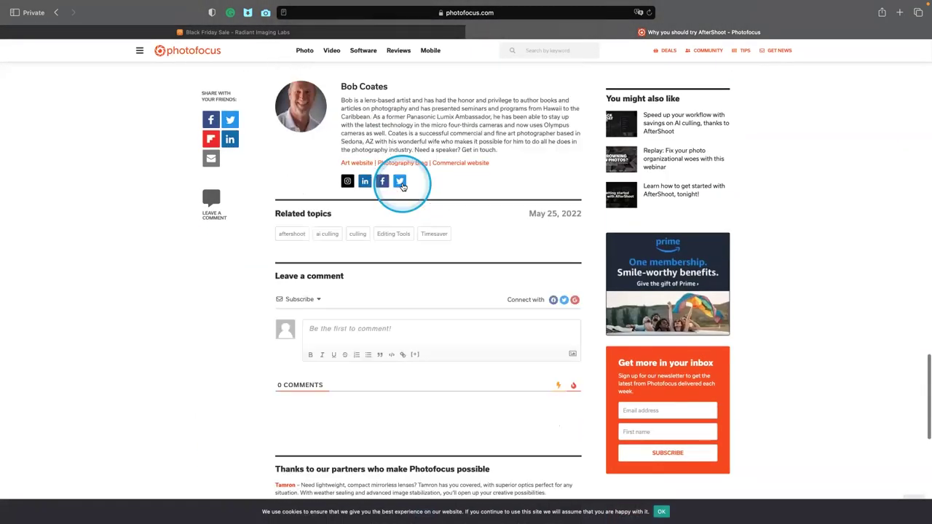
pyautogui.scroll(-4, 403, 186)
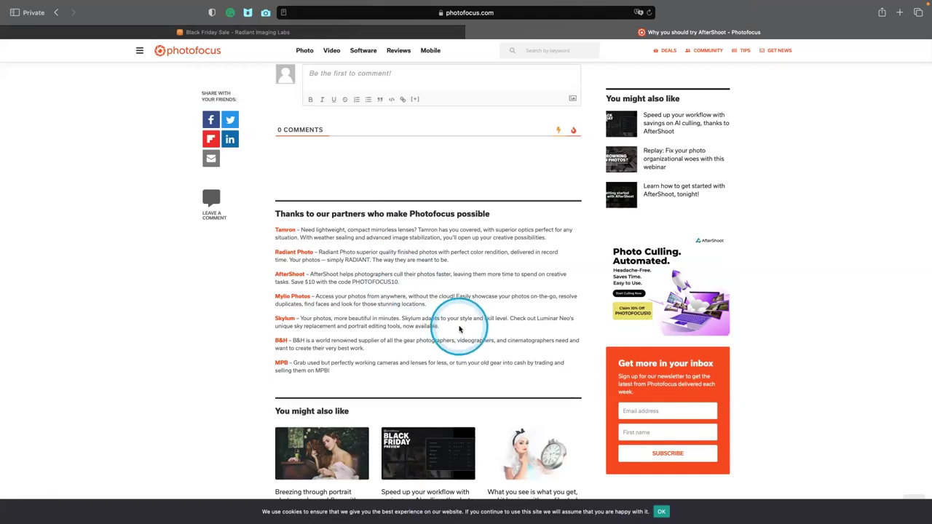
pyautogui.scroll(10, 461, 332)
pyautogui.scroll(15, 456, 326)
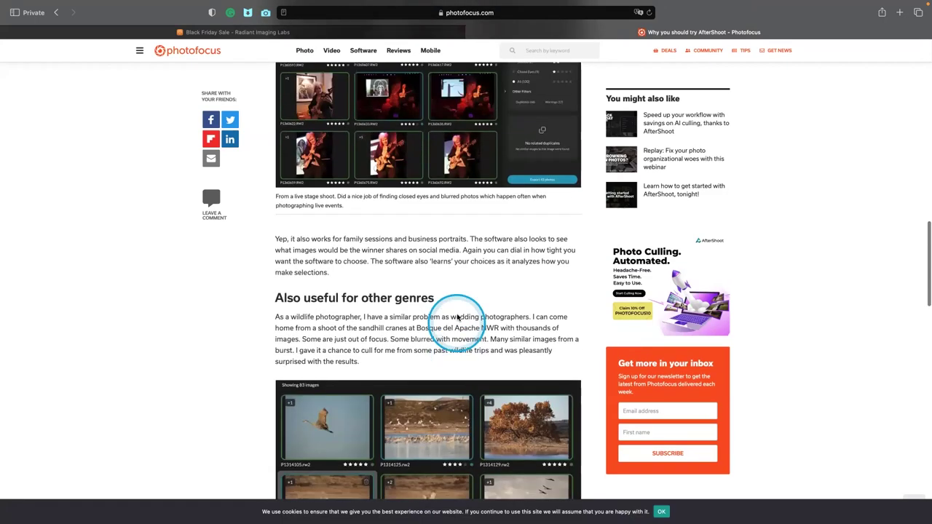
# Search the Photofocus site for 'mylio' and scroll through the results
pyautogui.click(533, 51)
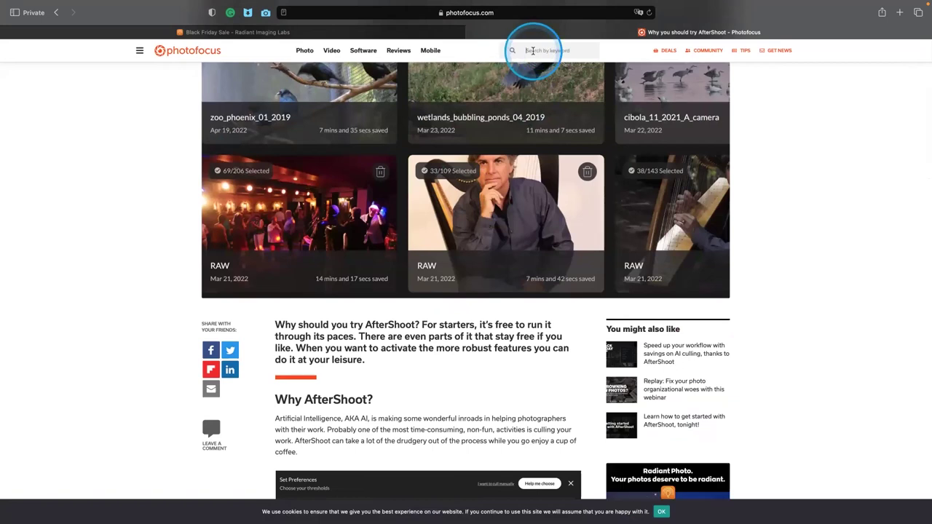
pyautogui.write('mylio')
pyautogui.press('Return')
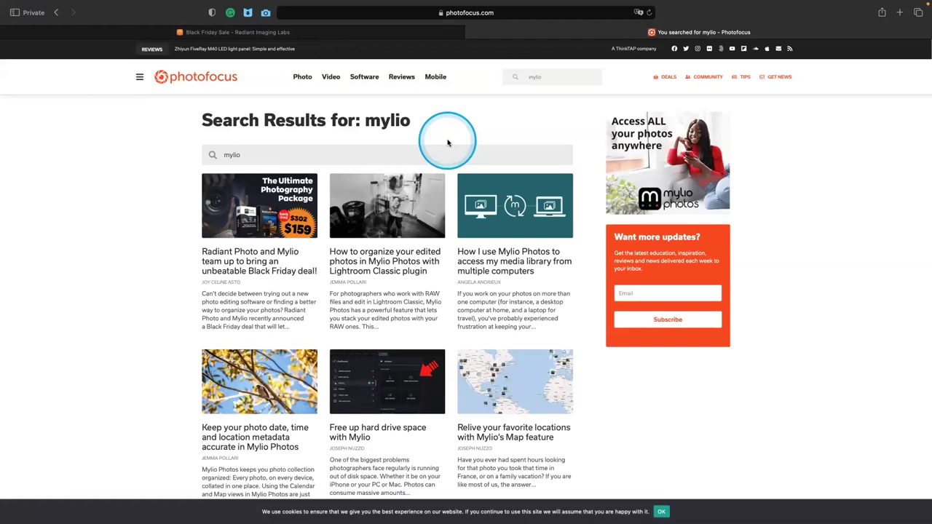
pyautogui.scroll(-10, 448, 143)
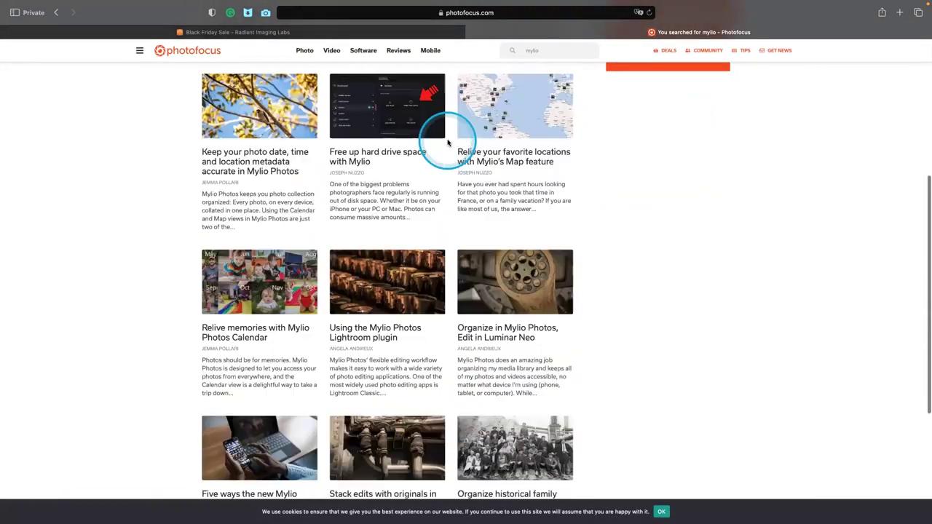
pyautogui.scroll(10, 448, 143)
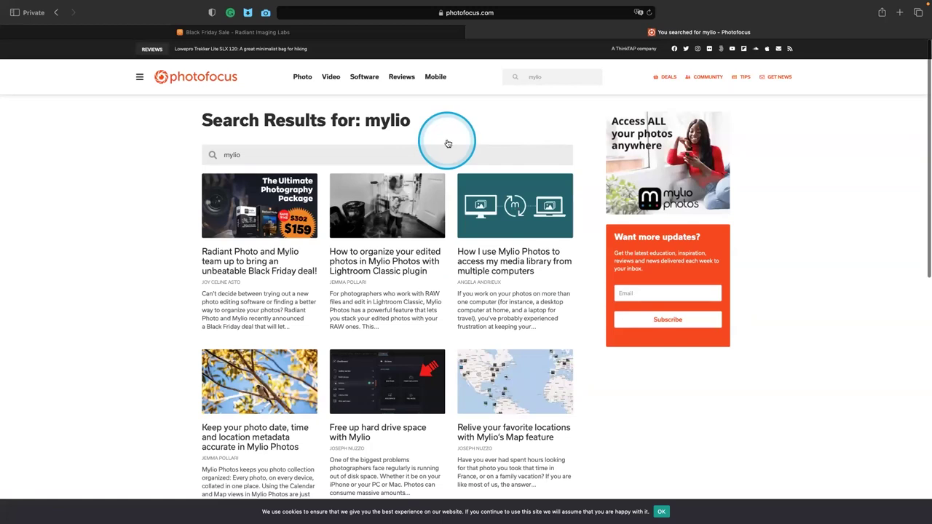
pyautogui.press('super+Tab')
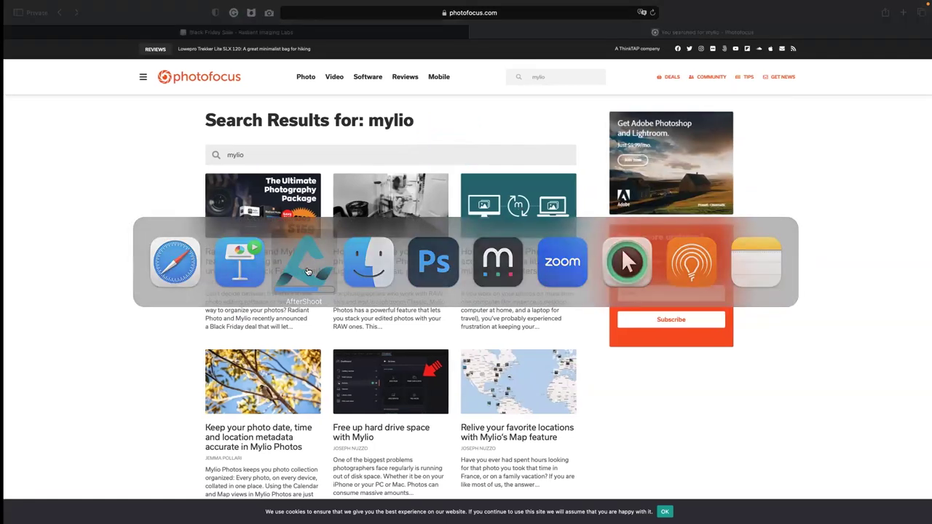
# Switch back to AfterShoot's full-screen CASA Shoot culling window
pyautogui.click(307, 272)
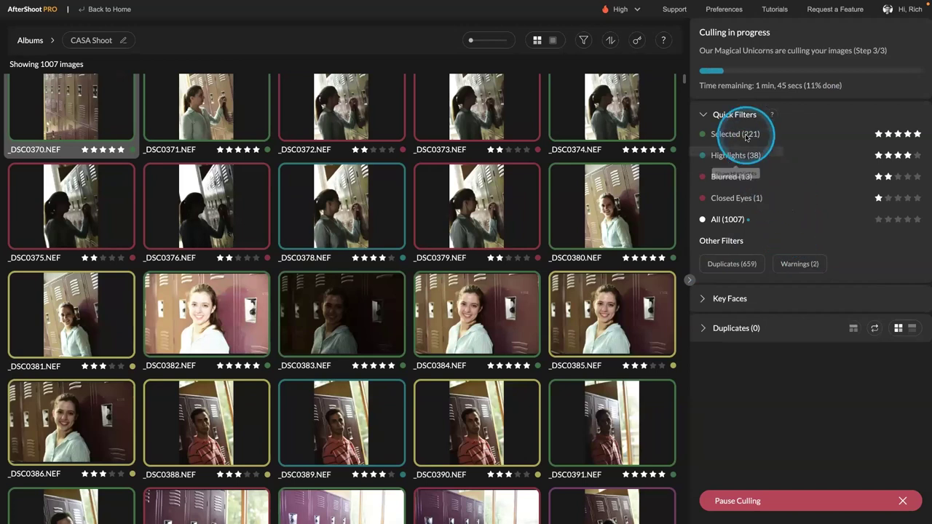
# Expand Key Faces and open _DSC0371.NEF full size, stepping ahead to _DSC0374
pyautogui.click(703, 298)
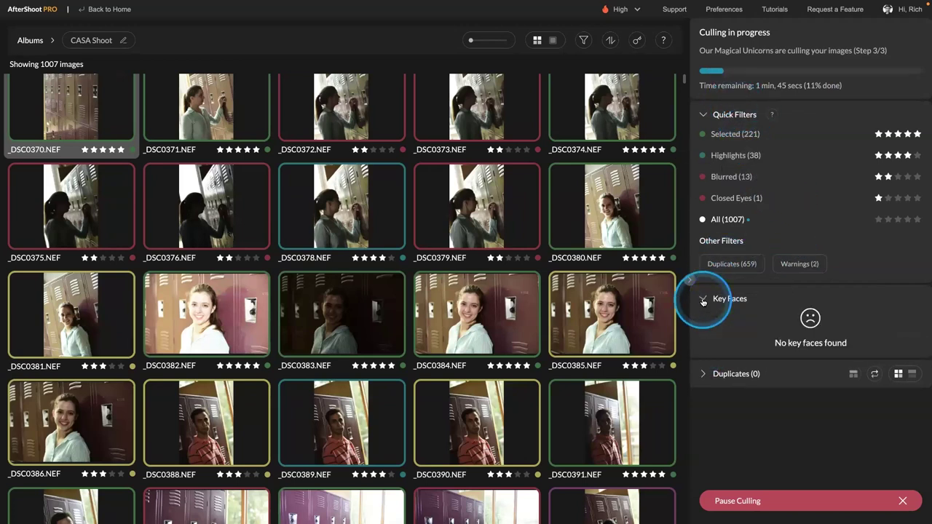
pyautogui.doubleClick(183, 109)
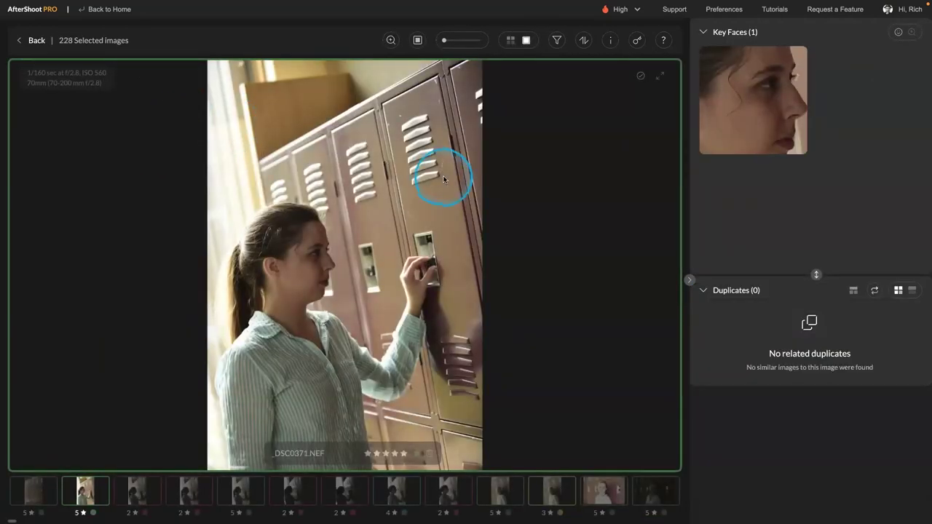
pyautogui.press('Right')
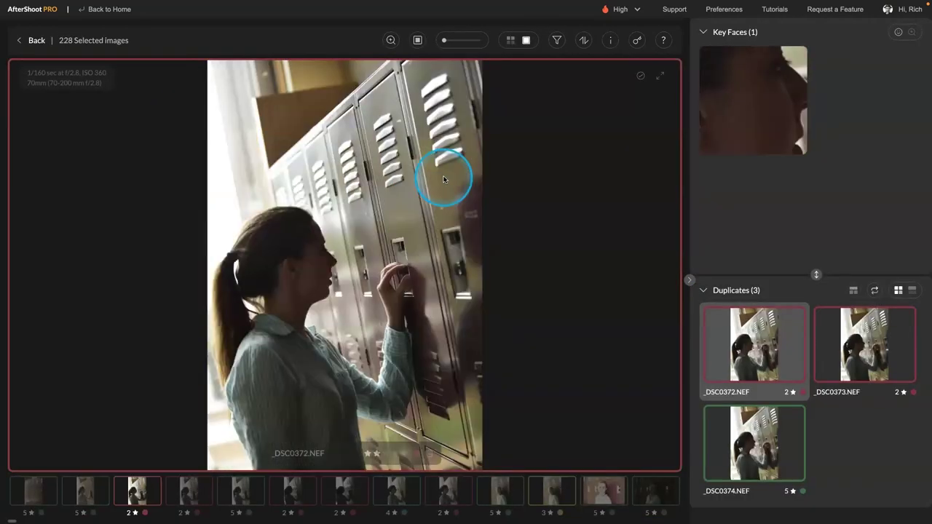
pyautogui.press('Right')
pyautogui.press('Right')
# Step on through _DSC0375 to _DSC0390, then return to the album grid
pyautogui.press('Right')
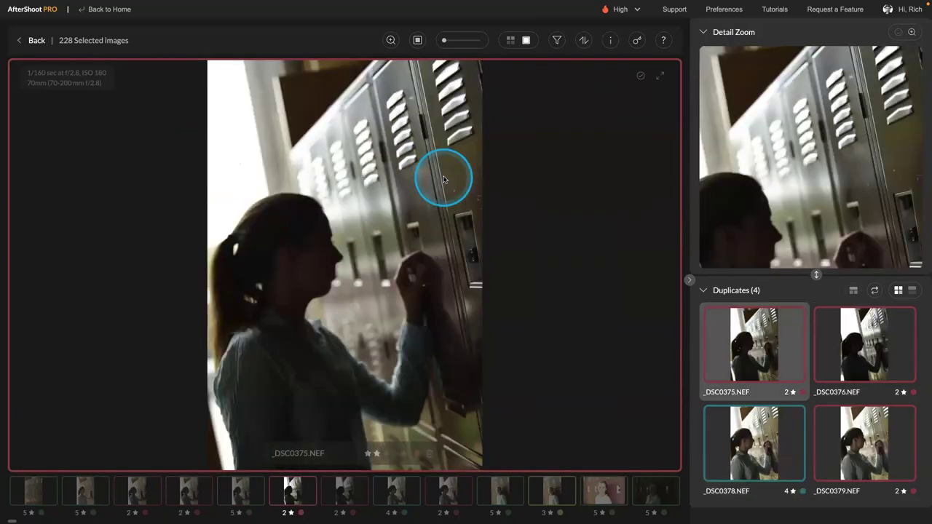
pyautogui.press('Right')
pyautogui.press('Right')
pyautogui.press('Right')
pyautogui.press('Right')
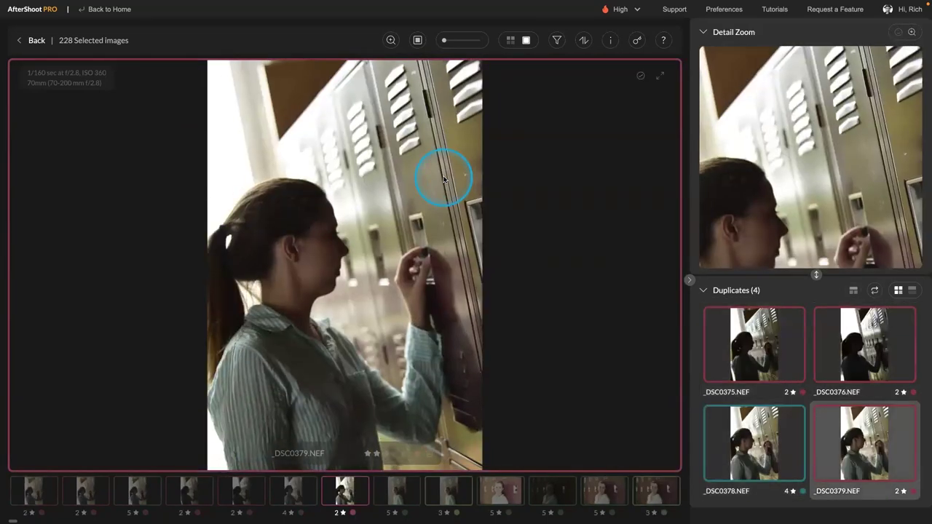
pyautogui.press('Right')
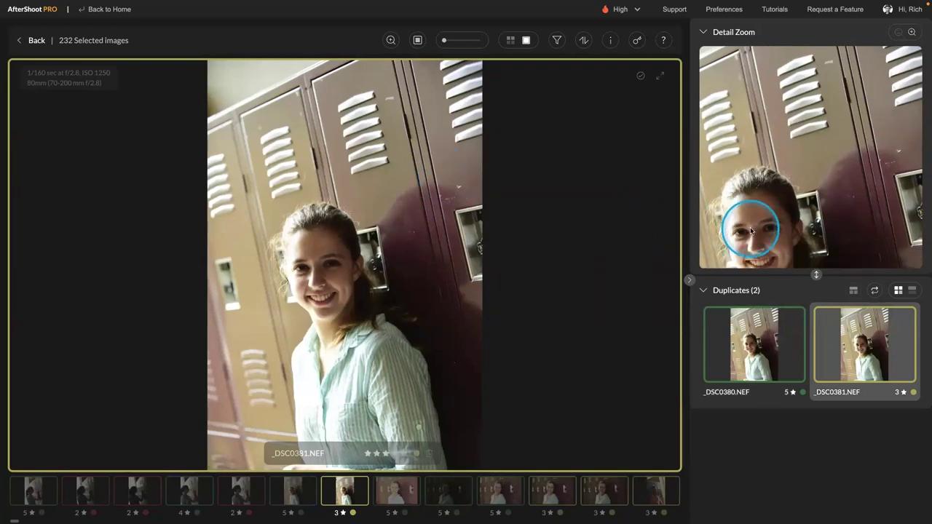
pyautogui.press('Right')
pyautogui.press('Right')
pyautogui.press('Right')
pyautogui.press('Right')
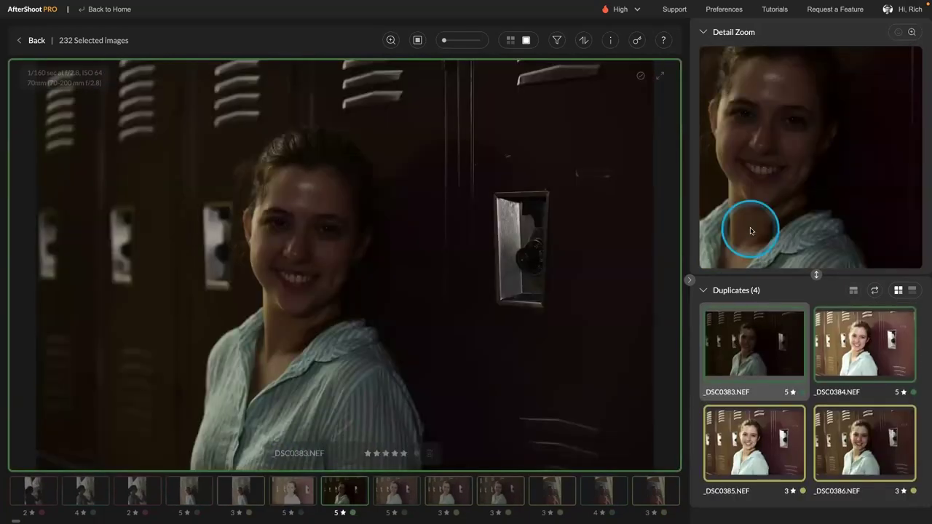
pyautogui.press('Right')
pyautogui.press('Right')
pyautogui.press('Right')
pyautogui.press('Right')
pyautogui.press('Right')
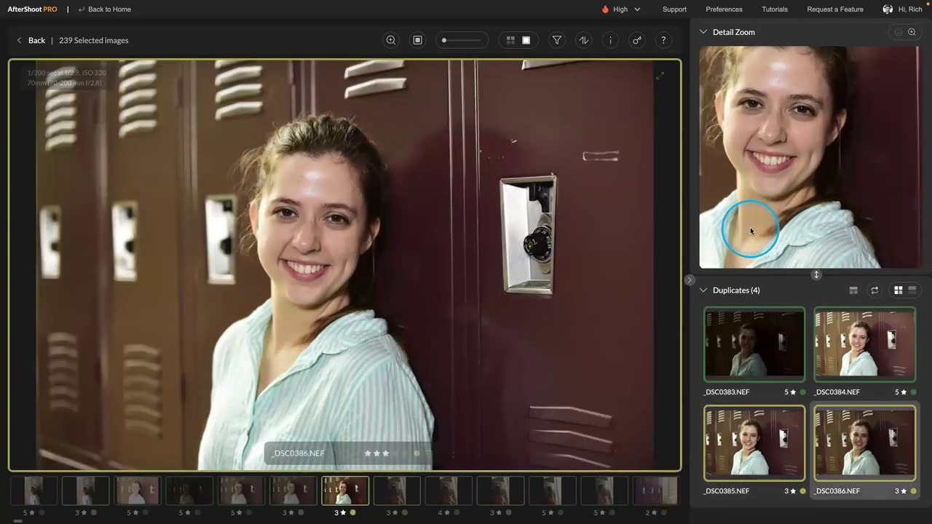
pyautogui.press('Right')
pyautogui.press('Right')
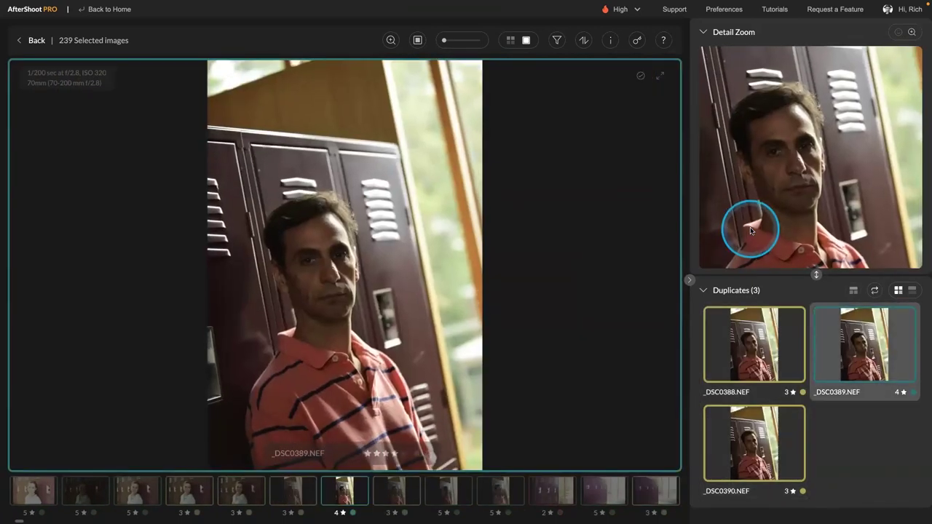
pyautogui.click(32, 46)
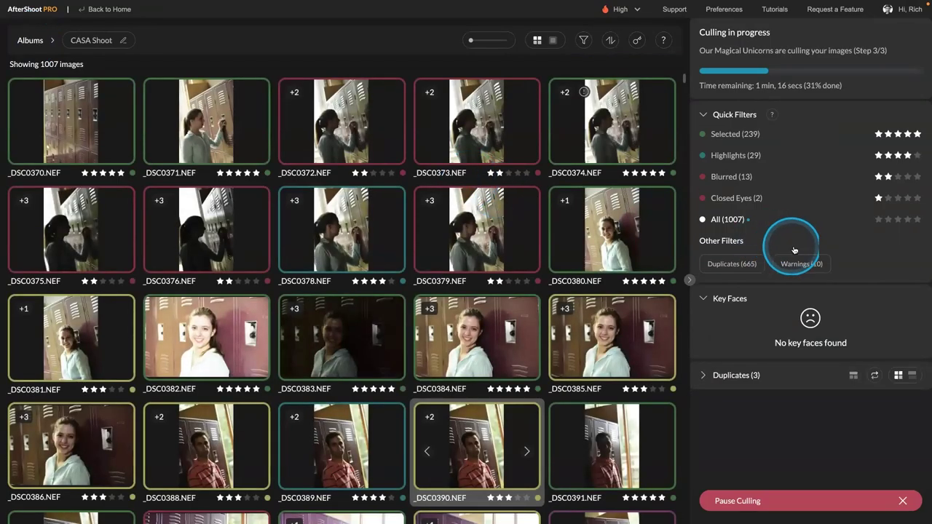
# Apply the Selected quick filter and scroll through the selected images
pyautogui.click(722, 138)
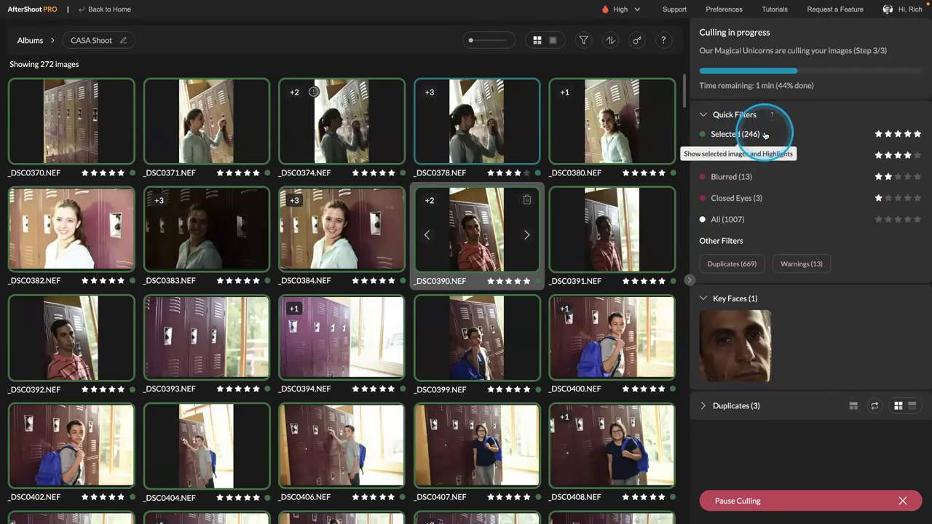
pyautogui.scroll(-1, 607, 192)
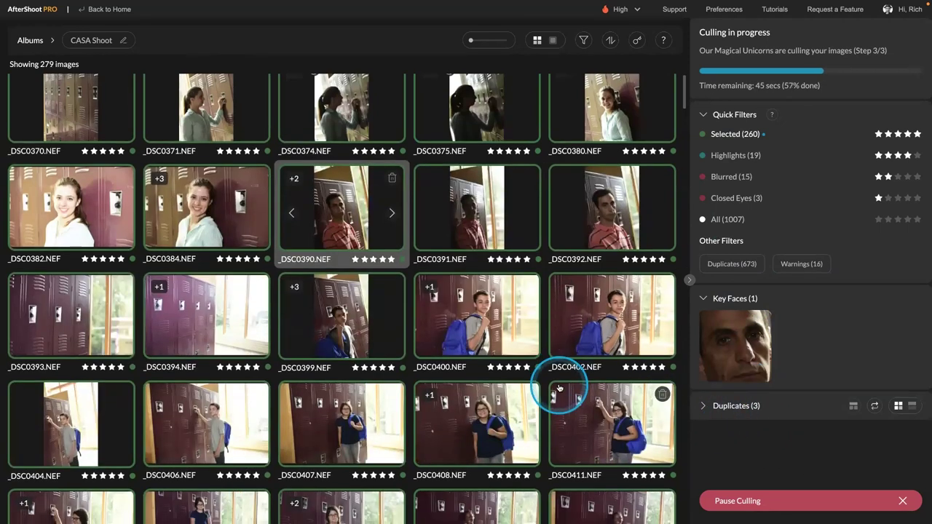
pyautogui.scroll(1, 560, 388)
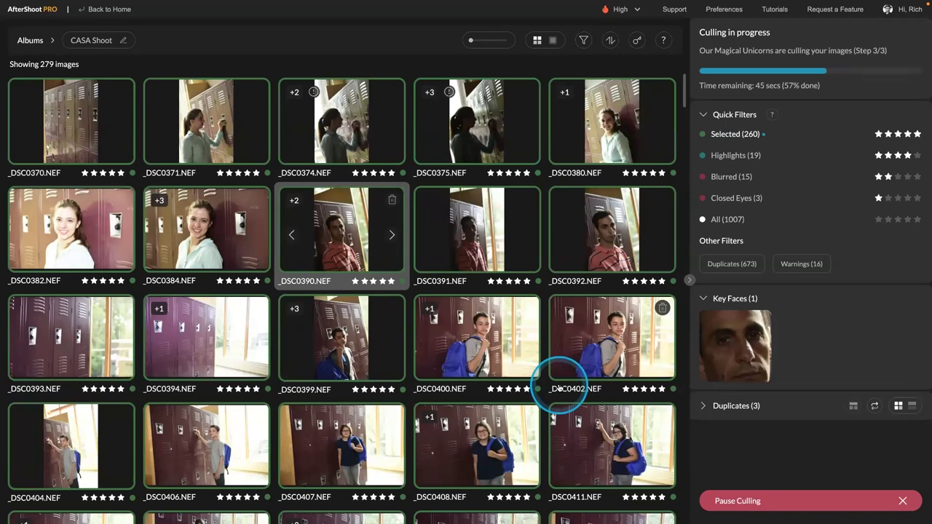
# Preview _DSC0390 full size, check the culling resource level choices, and open Preferences
pyautogui.press('Return')
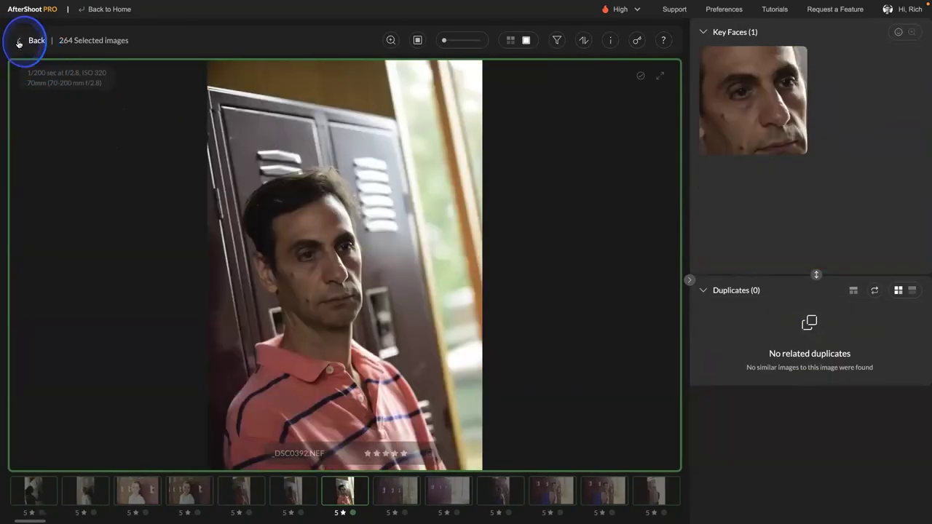
pyautogui.click(18, 41)
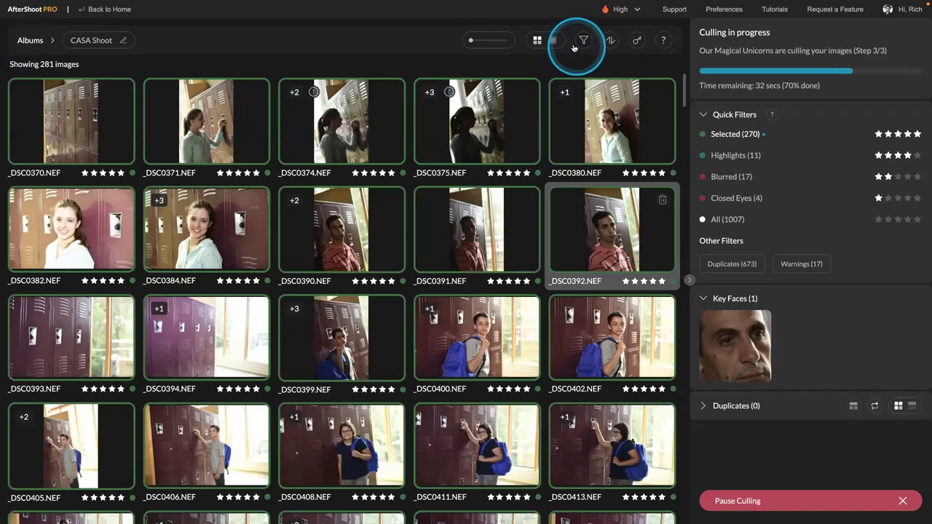
pyautogui.click(634, 11)
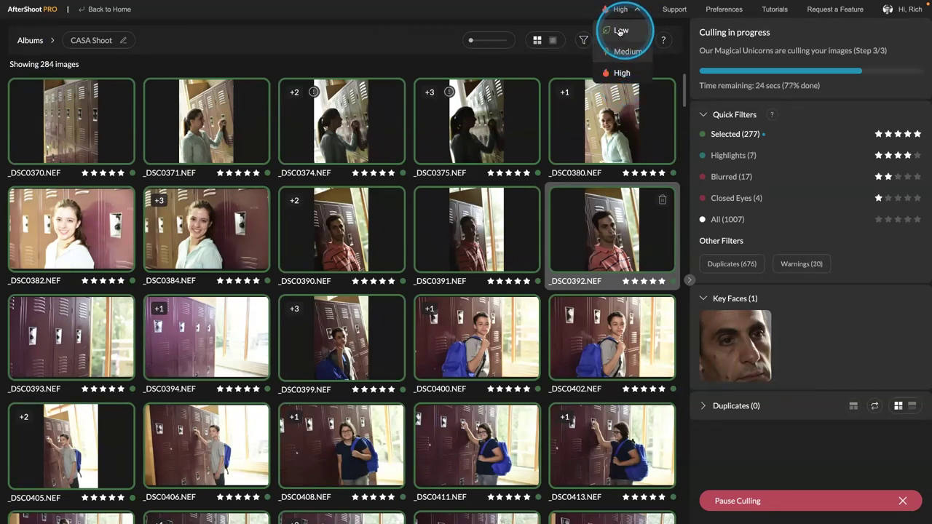
pyautogui.click(725, 9)
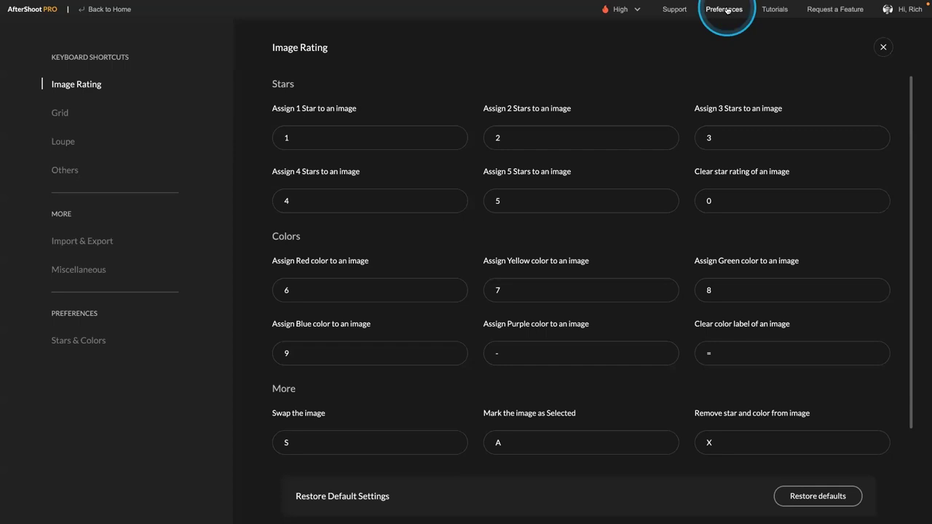
# Review the Image Rating keyboard shortcuts, then close Preferences
pyautogui.scroll(-1, 693, 119)
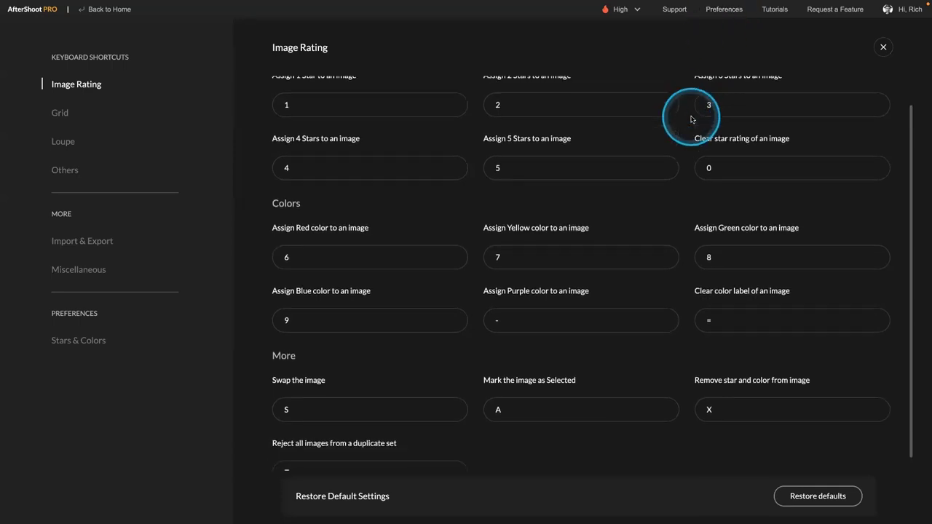
pyautogui.scroll(1, 692, 119)
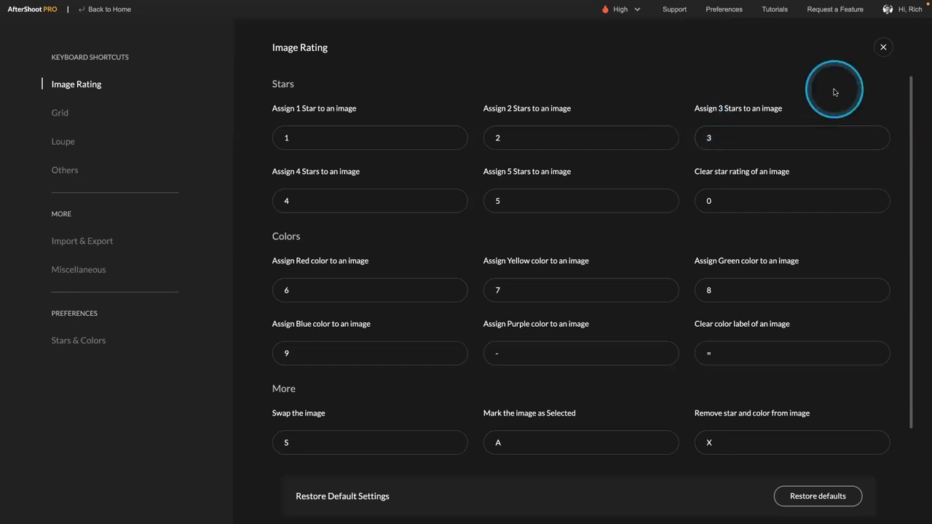
pyautogui.click(884, 48)
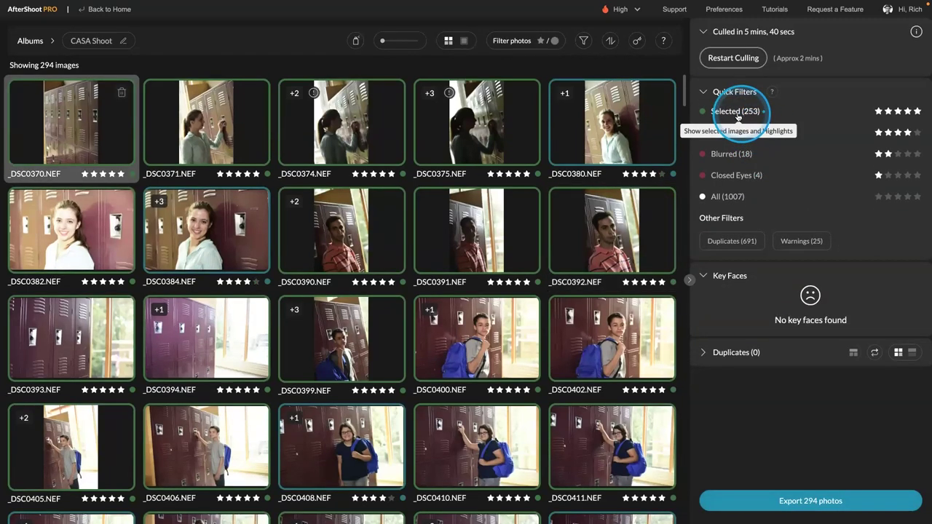
# Filter the grid to Without Duplicates and = 5 stars, leaving 69 photos
pyautogui.click(583, 41)
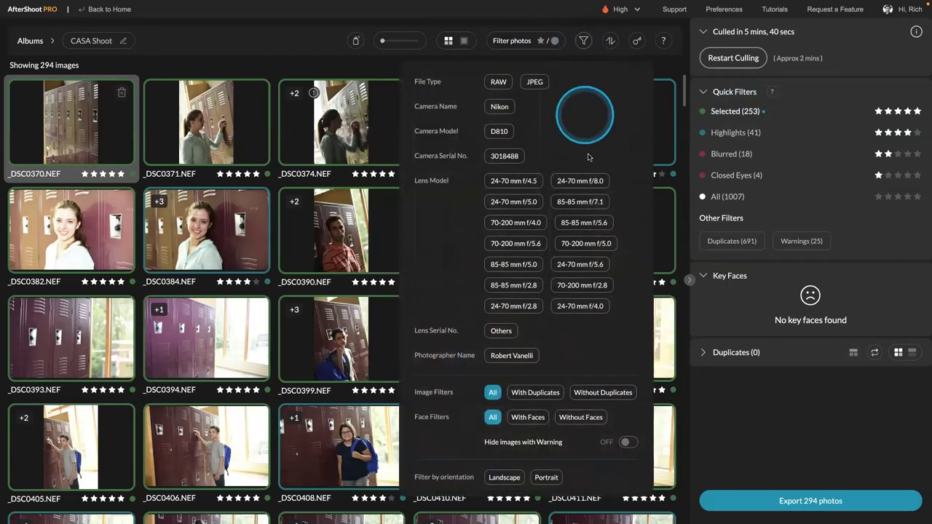
pyautogui.click(609, 392)
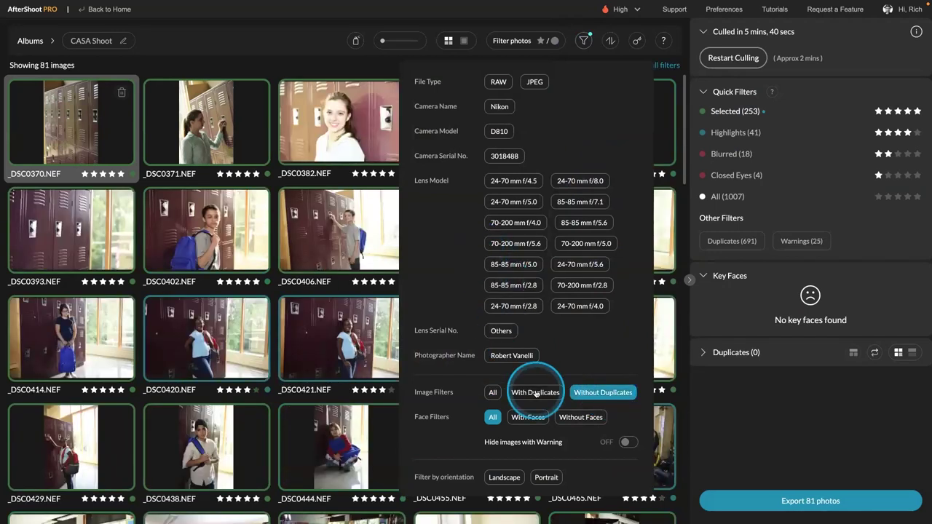
pyautogui.click(518, 41)
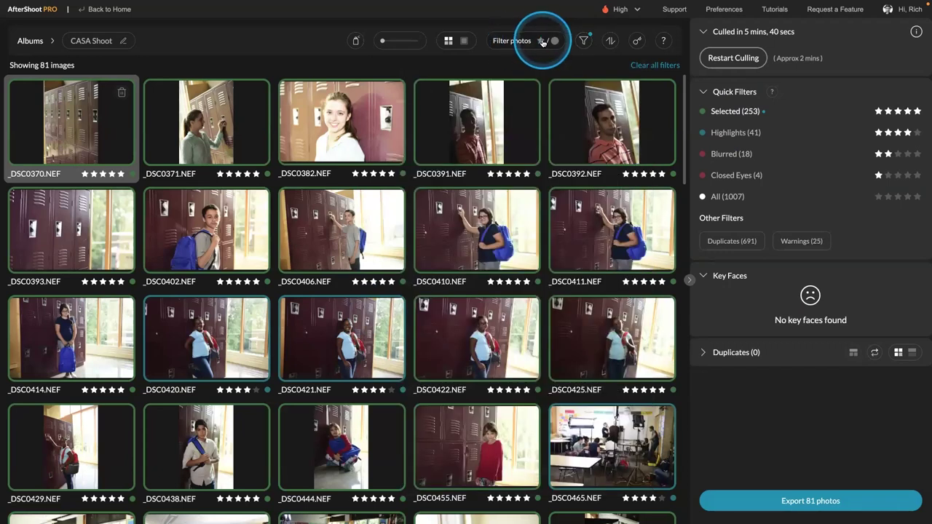
pyautogui.click(543, 42)
pyautogui.click(550, 91)
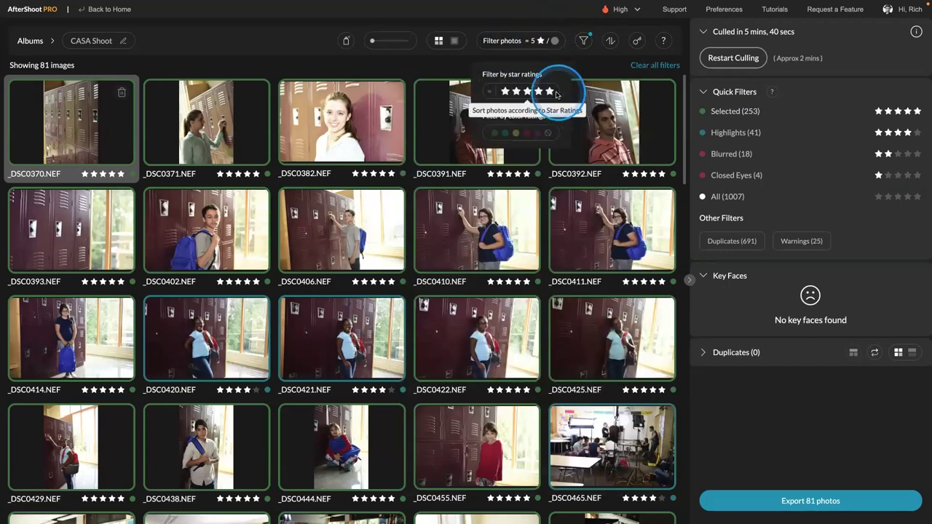
# Open the first filtered photo full size, jump to _DSC0392, and check the keyboard shortcuts
pyautogui.doubleClick(191, 144)
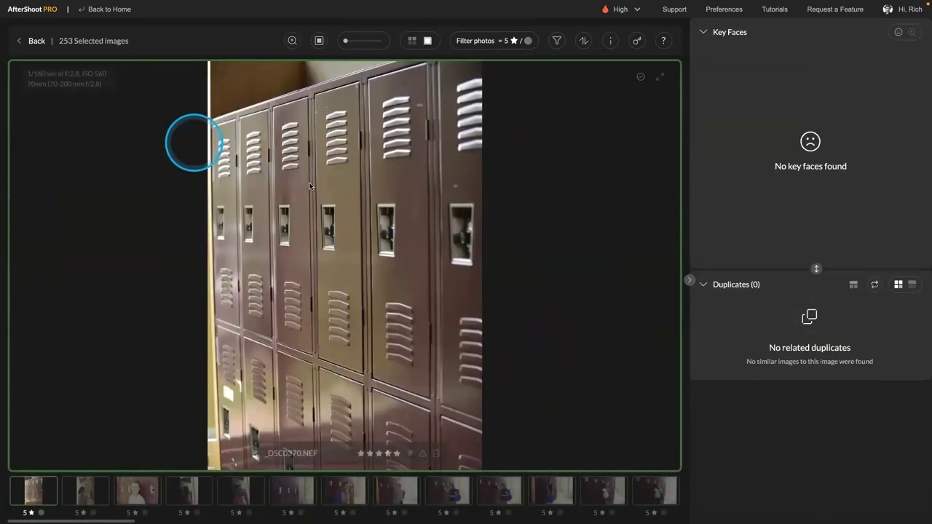
pyautogui.press('Right')
pyautogui.press('Right')
pyautogui.press('Right')
pyautogui.press('Right')
pyautogui.click(433, 442)
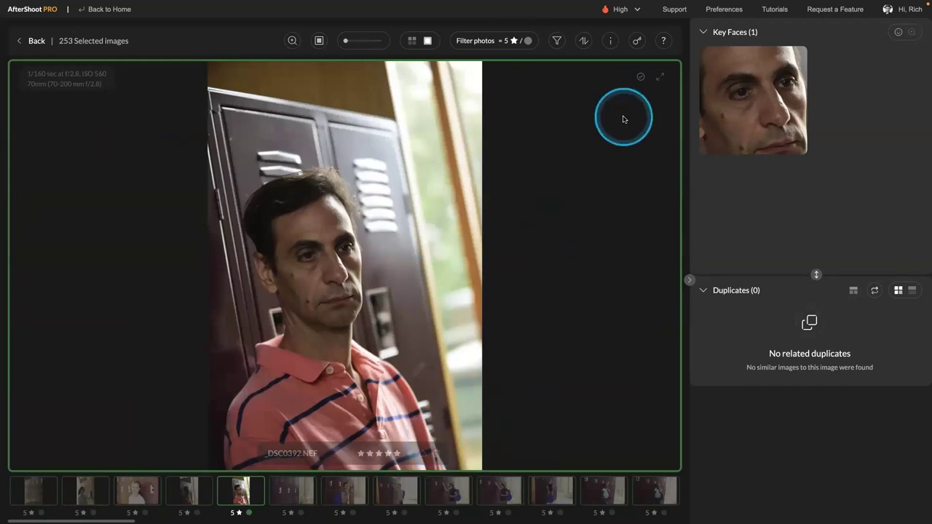
pyautogui.click(725, 10)
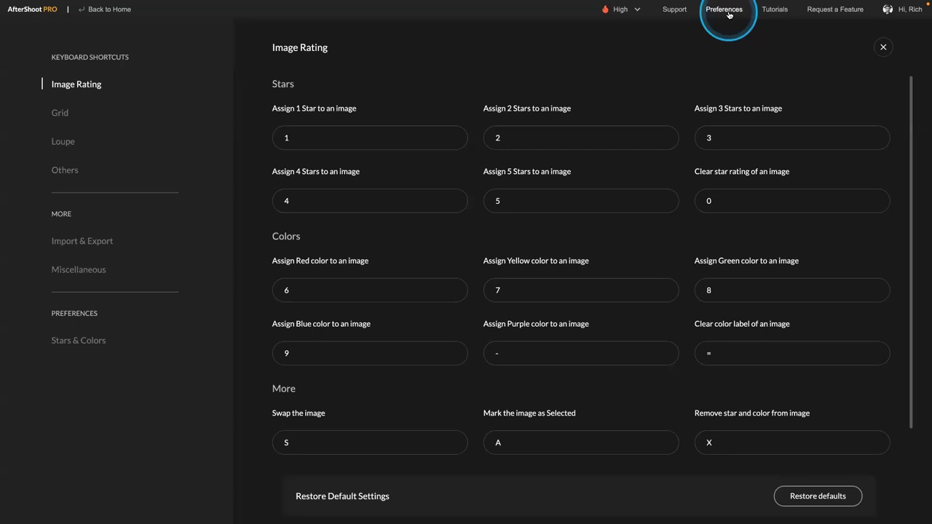
pyautogui.click(885, 48)
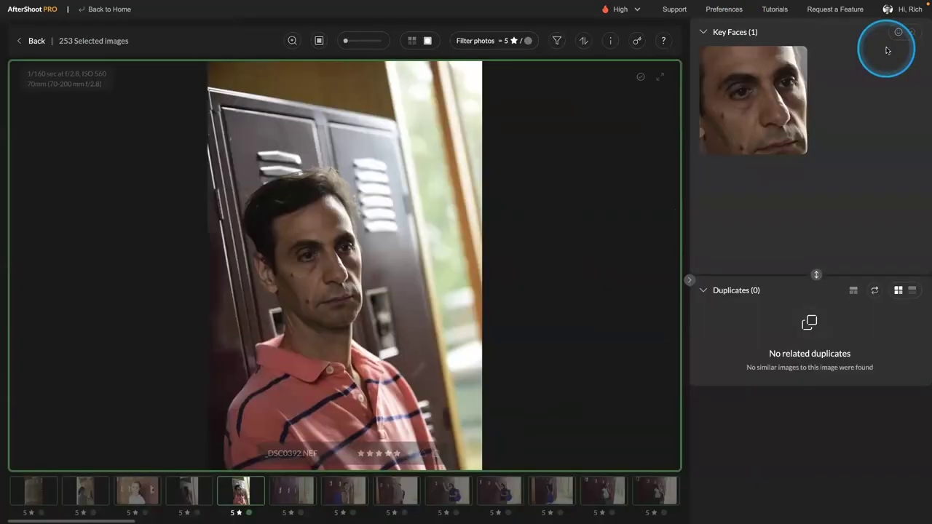
# Step ahead four photos and deselect the current one with the 4 key
pyautogui.press('Right')
pyautogui.press('Right')
pyautogui.press('Right')
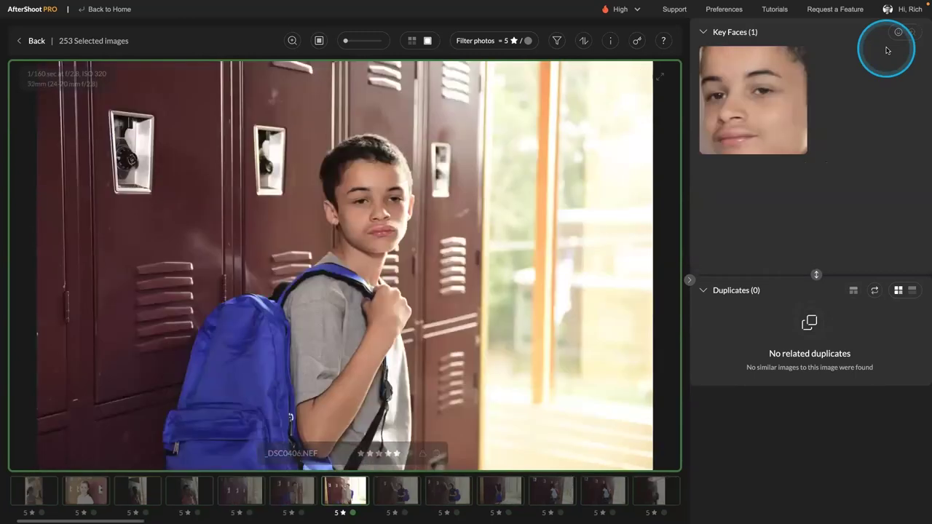
pyautogui.press('Right')
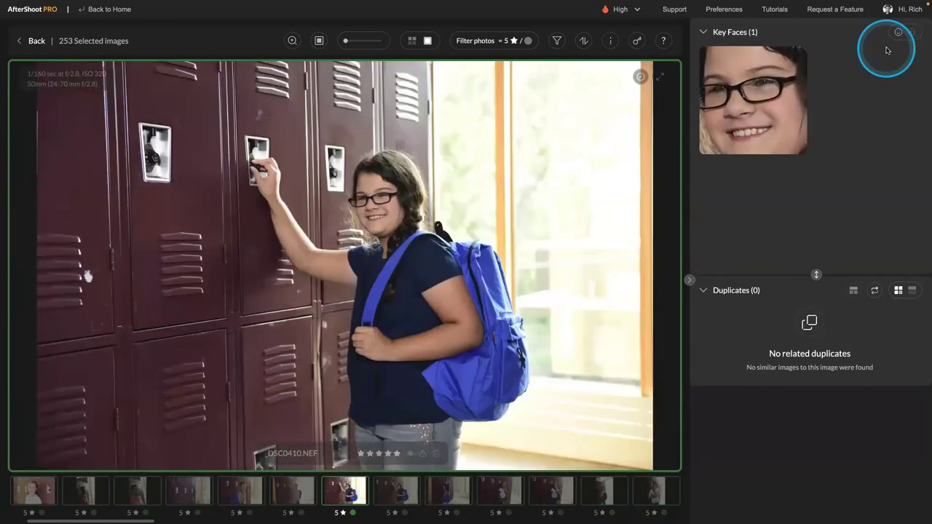
pyautogui.press('Right')
pyautogui.press('Right')
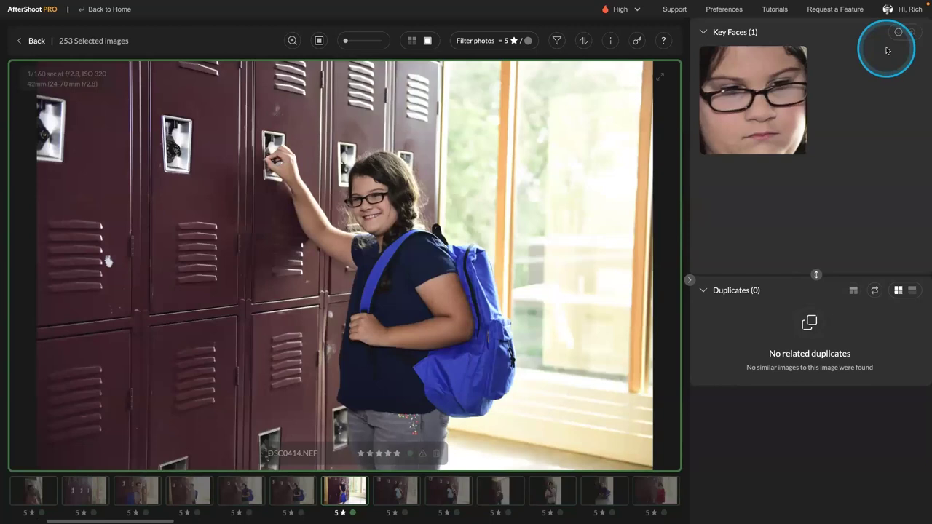
pyautogui.press('Right')
pyautogui.press('Right')
pyautogui.press('Right')
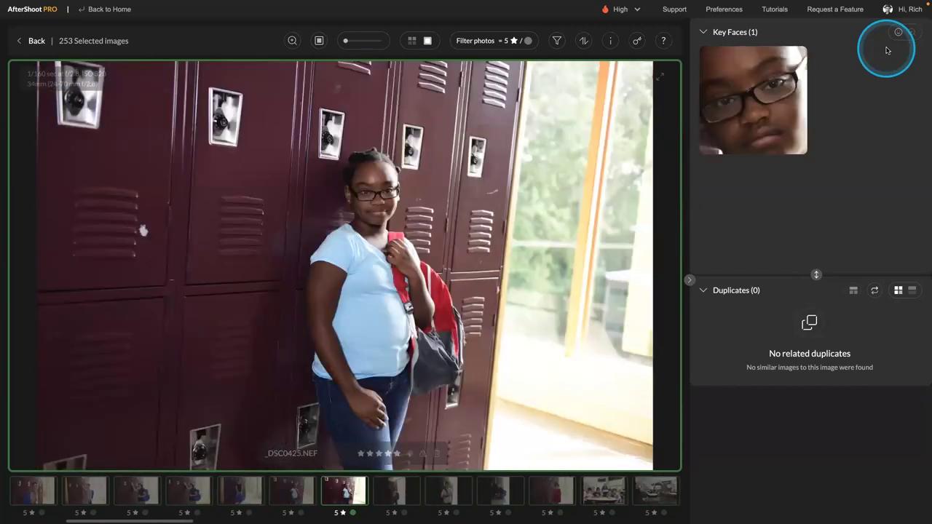
pyautogui.press('4')
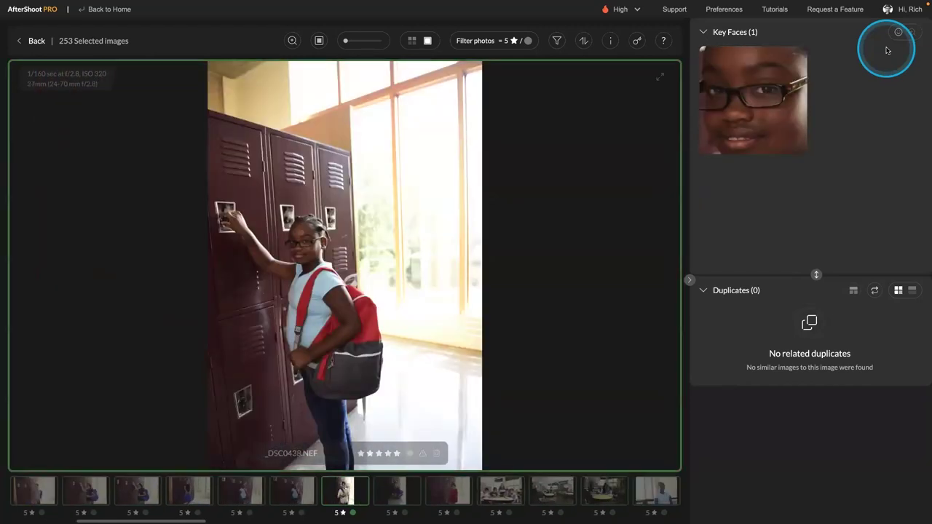
# Step through seven more photos to reach _DSC0797.NEF
pyautogui.press('Right')
pyautogui.press('Right')
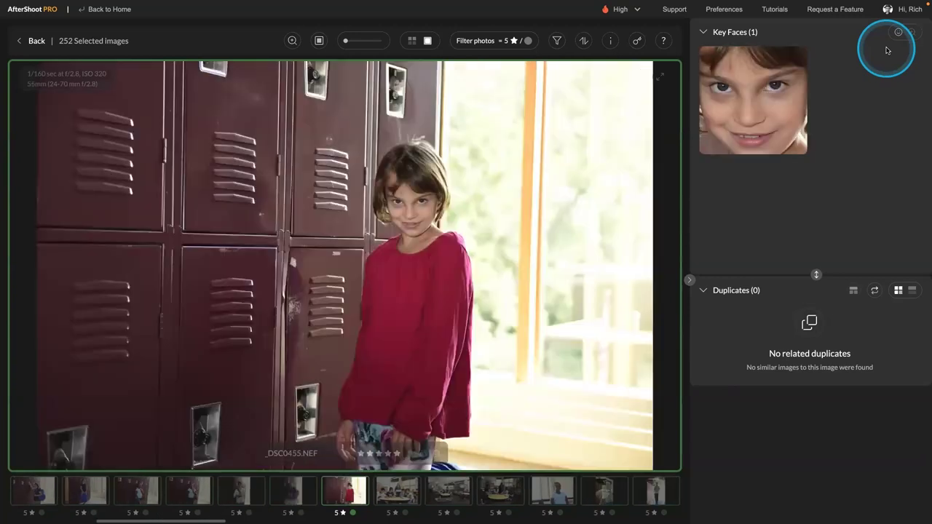
pyautogui.press('Right')
pyautogui.press('Right')
pyautogui.press('Right')
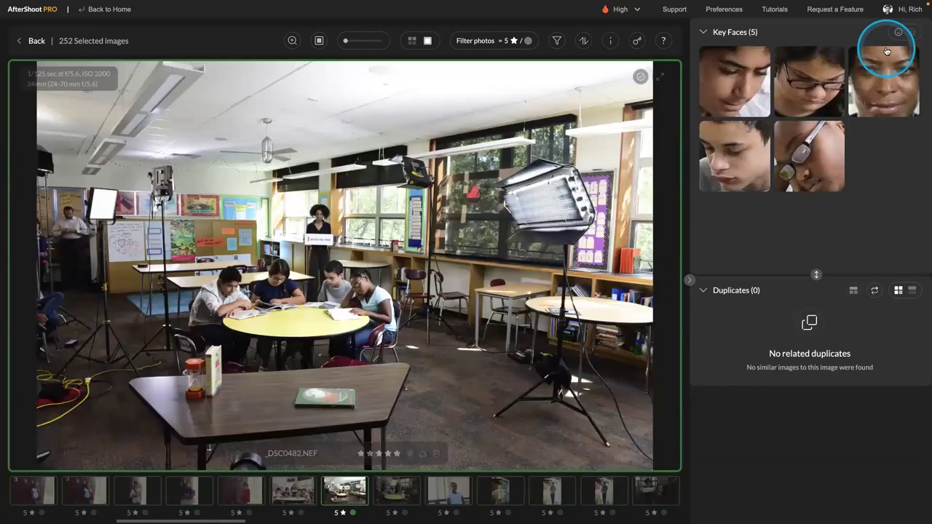
pyautogui.press('Right')
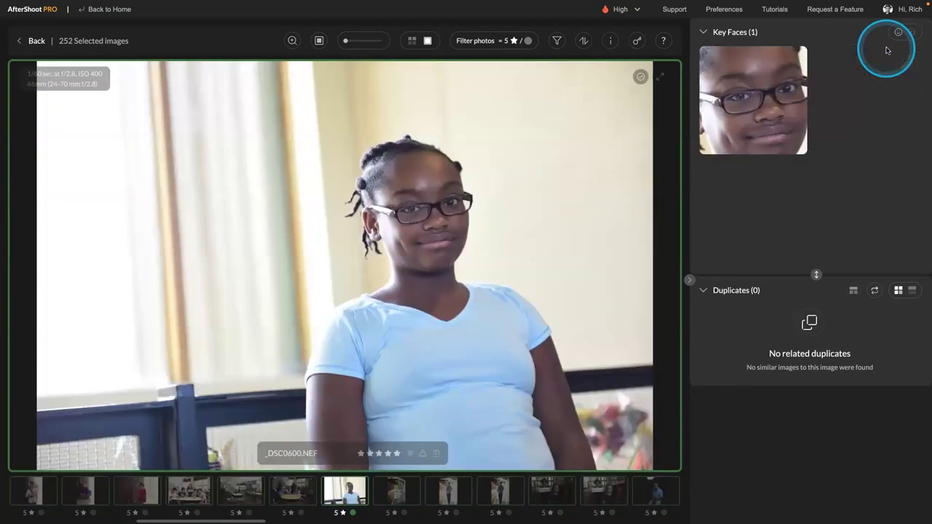
pyautogui.press('Right')
pyautogui.press('Right')
pyautogui.press('Right')
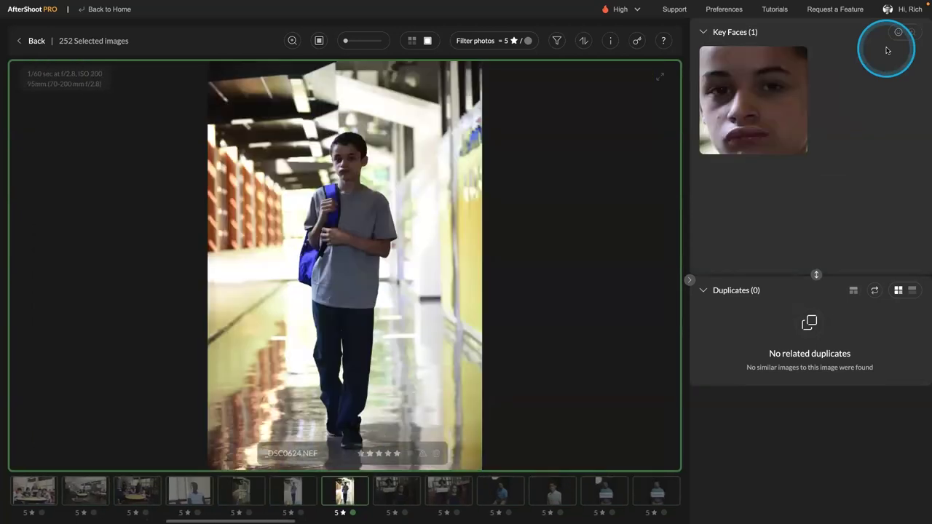
pyautogui.press('Right')
pyautogui.press('Right')
pyautogui.press('Right')
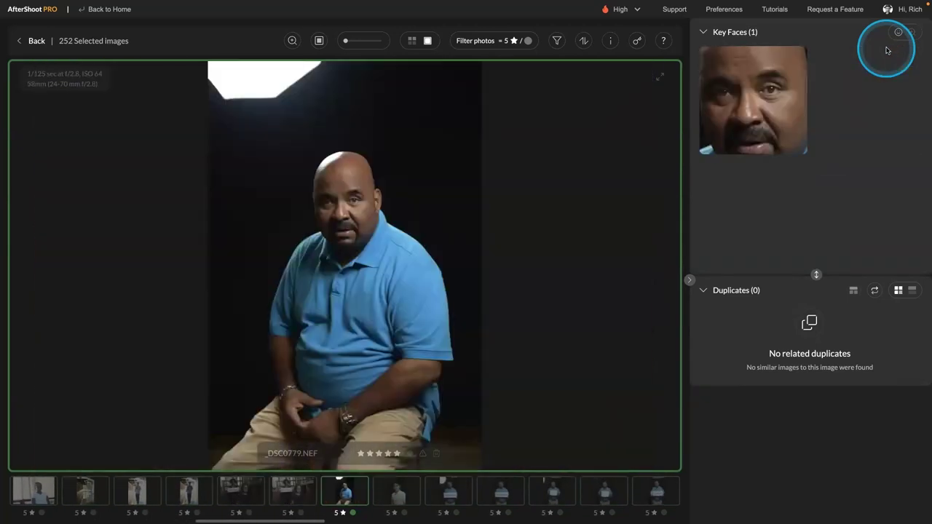
pyautogui.press('Right')
pyautogui.press('Right')
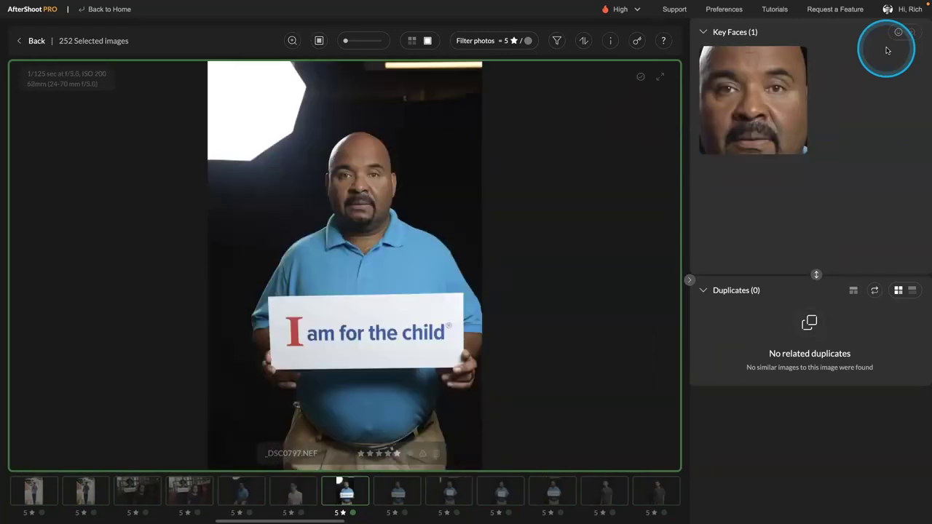
pyautogui.press('Right')
pyautogui.press('Right')
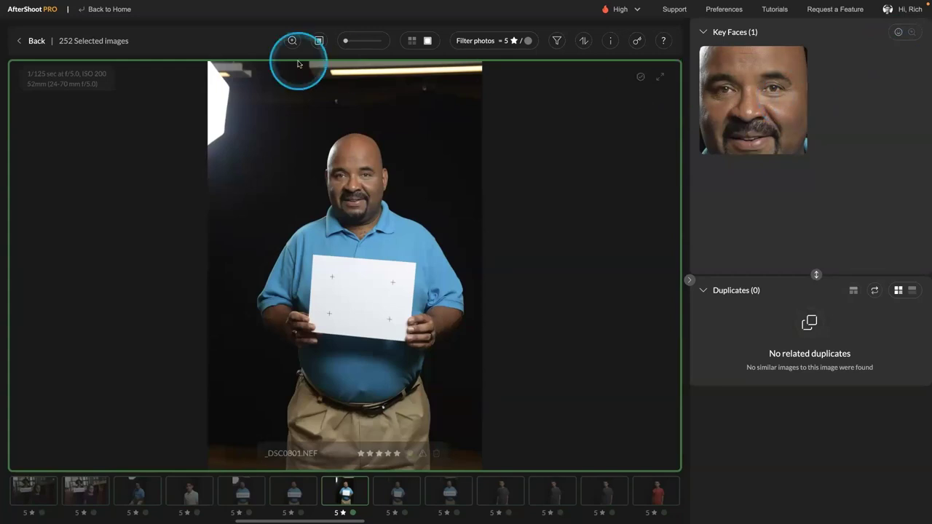
# Return to the grid, save the changes, and go back to the albums home (252/1007 selected)
pyautogui.click(21, 42)
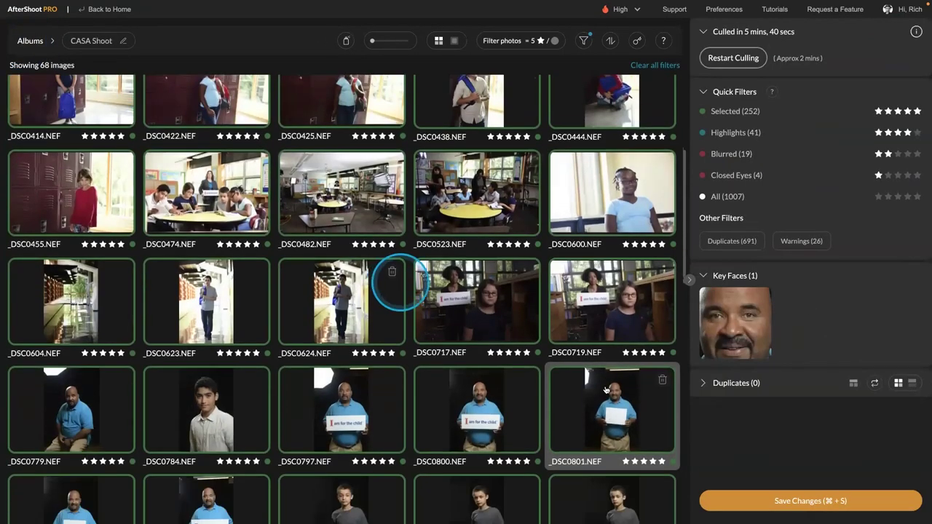
pyautogui.click(759, 501)
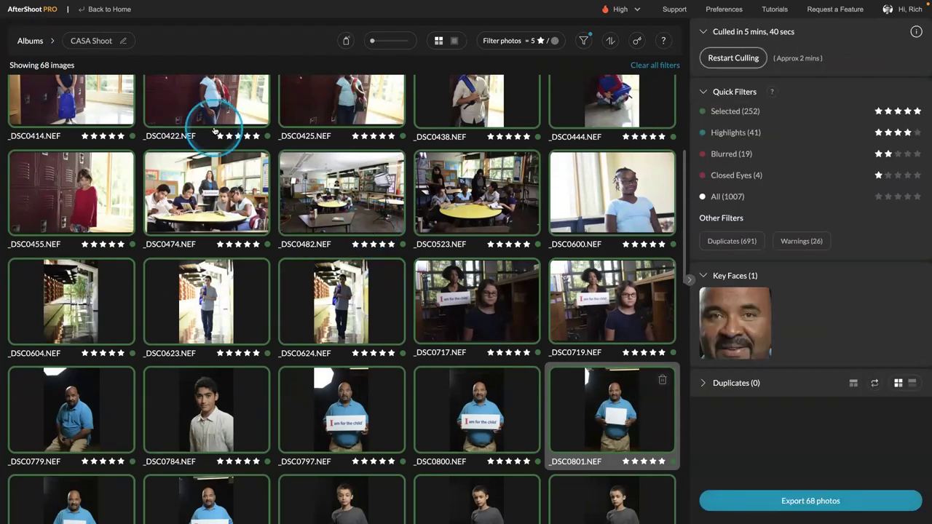
pyautogui.click(103, 10)
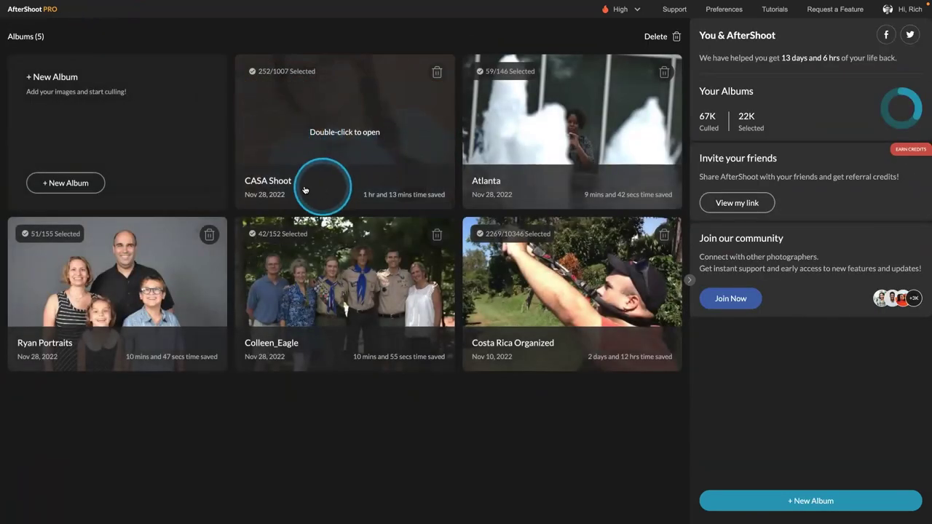